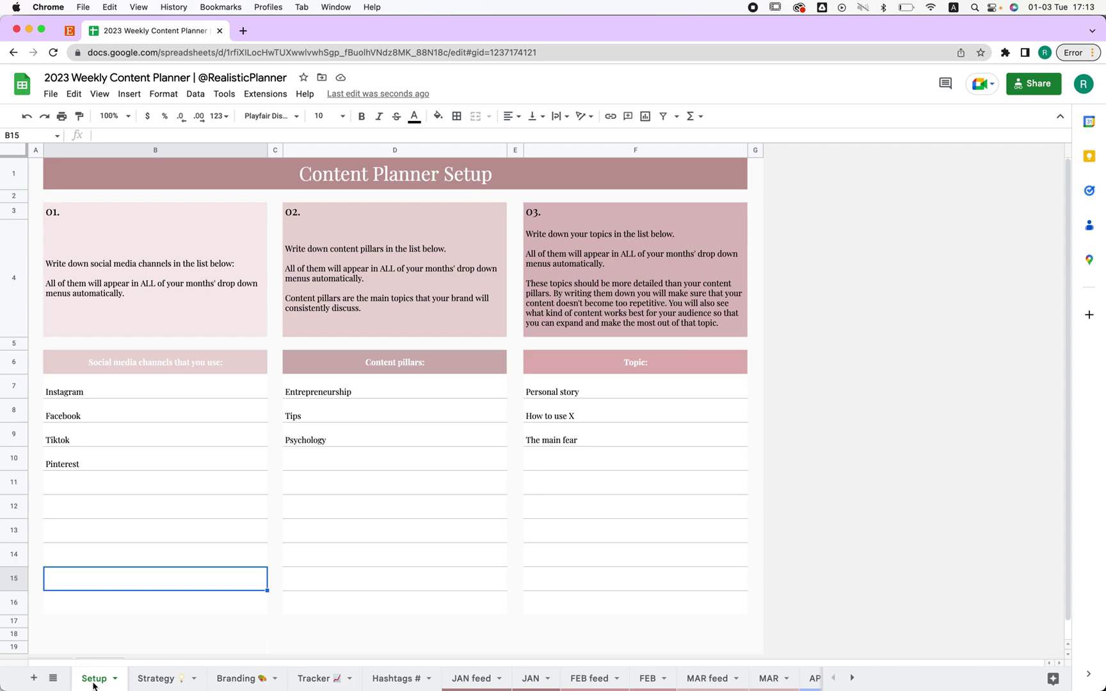
Enter Youtube in B11, below Pinterest, as a fifth social media channel on Setup
drag(155, 362, 156, 512)
click(128, 481)
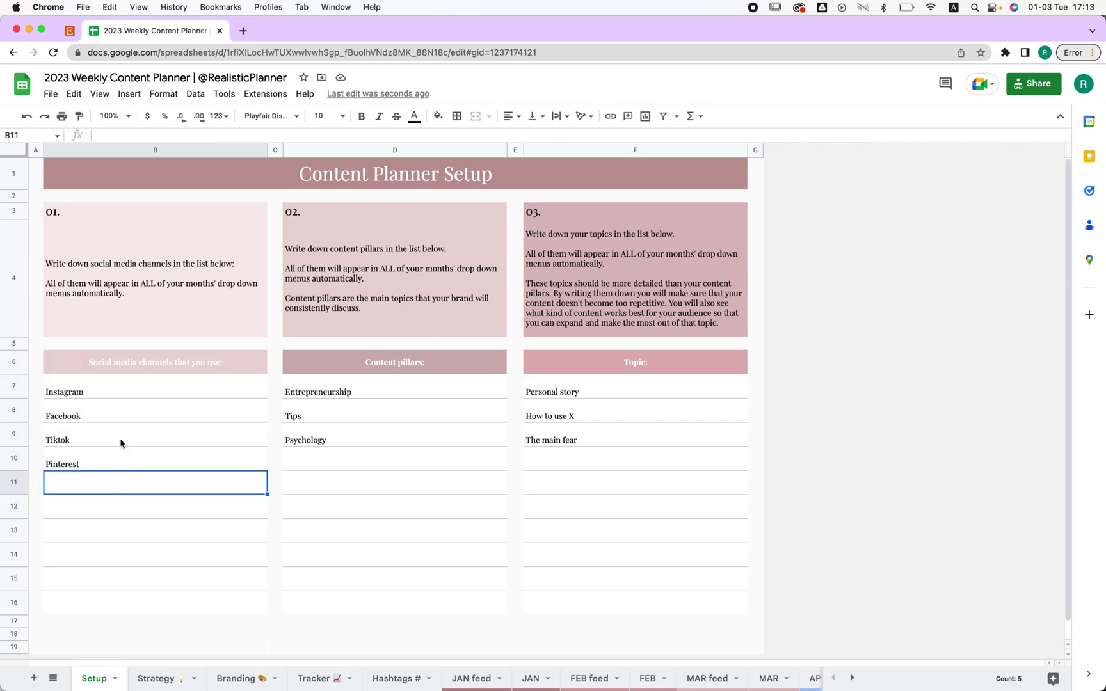
click(99, 392)
click(109, 421)
click(109, 447)
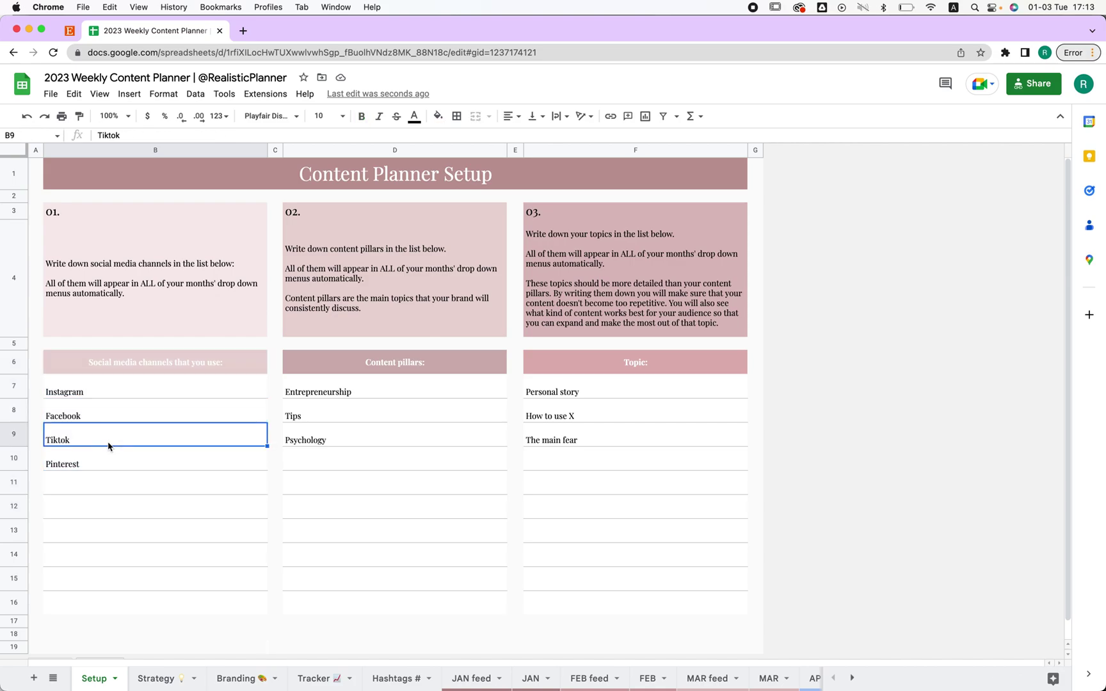
click(104, 480)
text(Youtube)
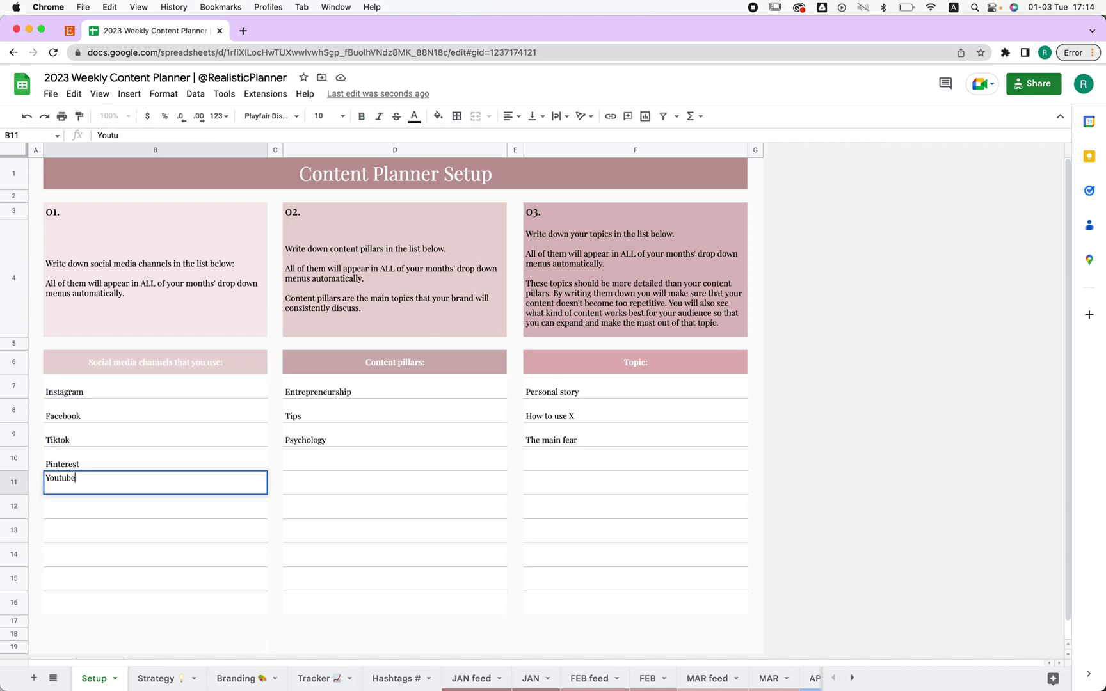
key(Return)
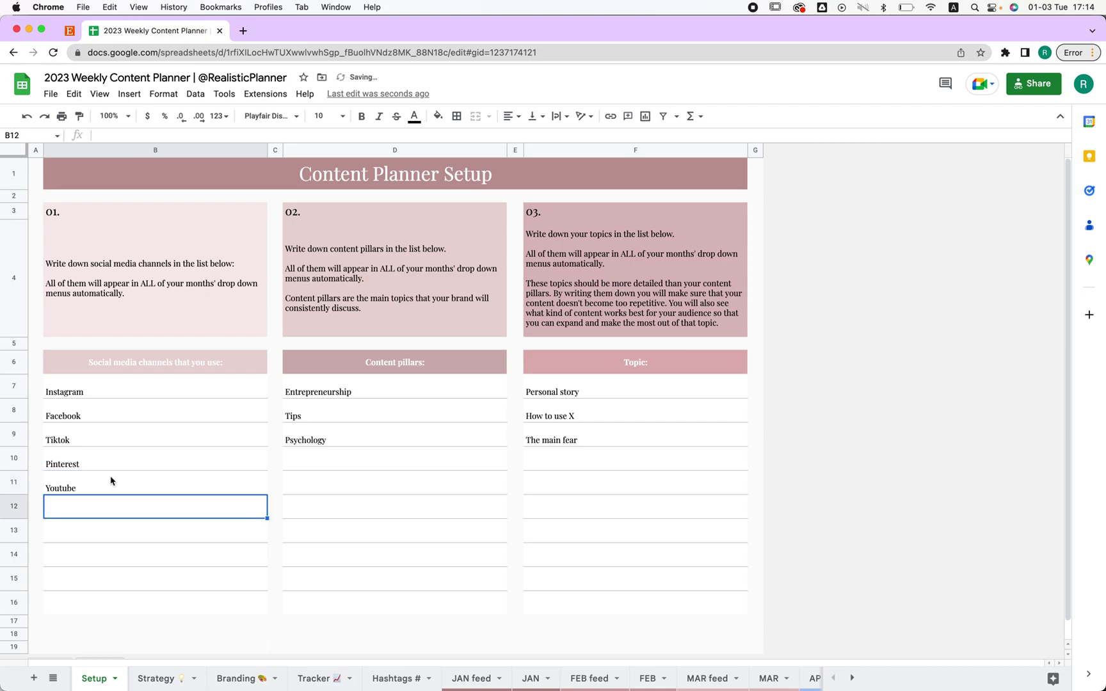
drag(66, 392, 76, 506)
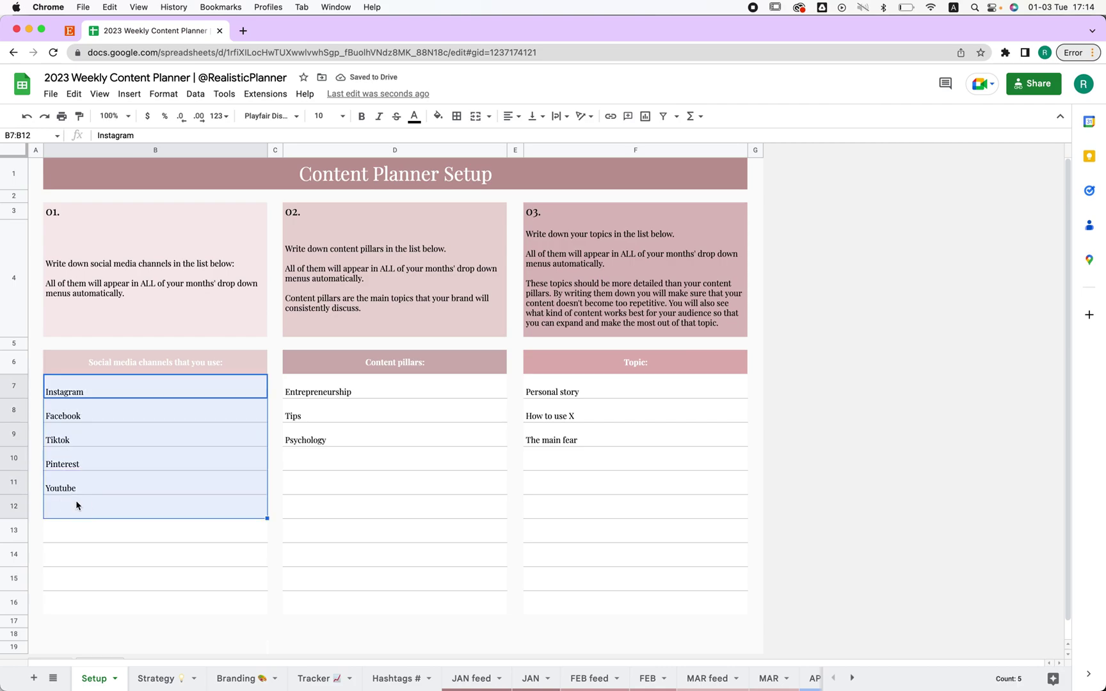
click(535, 680)
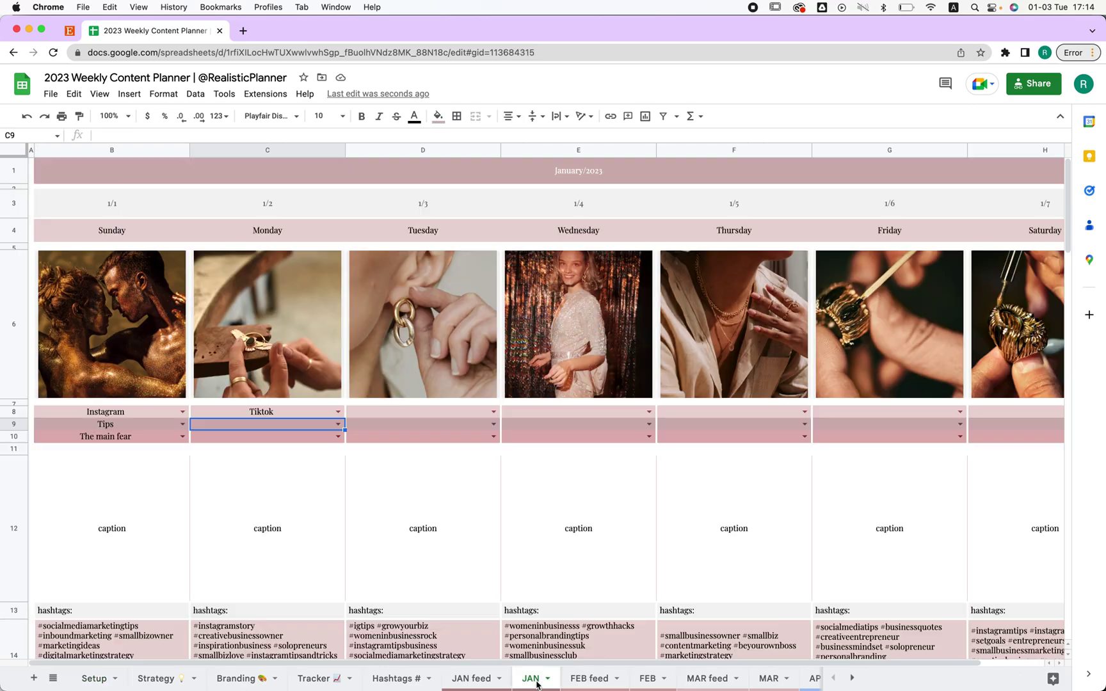
Check the B8 channel drop-downs on JAN and MAR for Youtube, then return to Setup
click(182, 411)
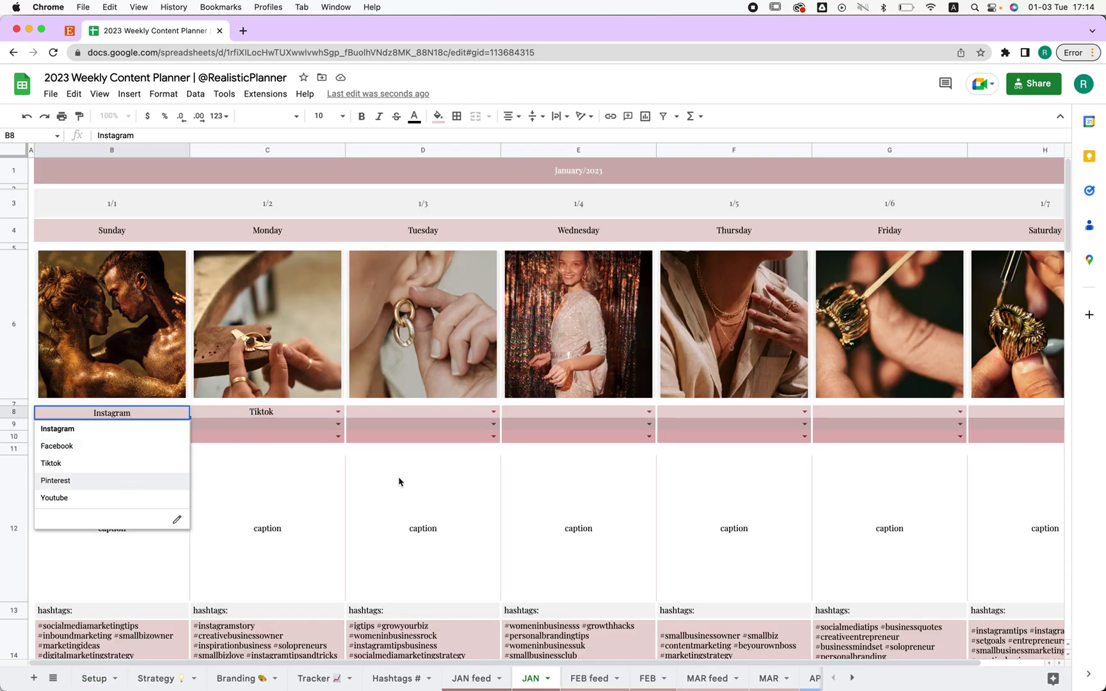
click(646, 678)
click(770, 678)
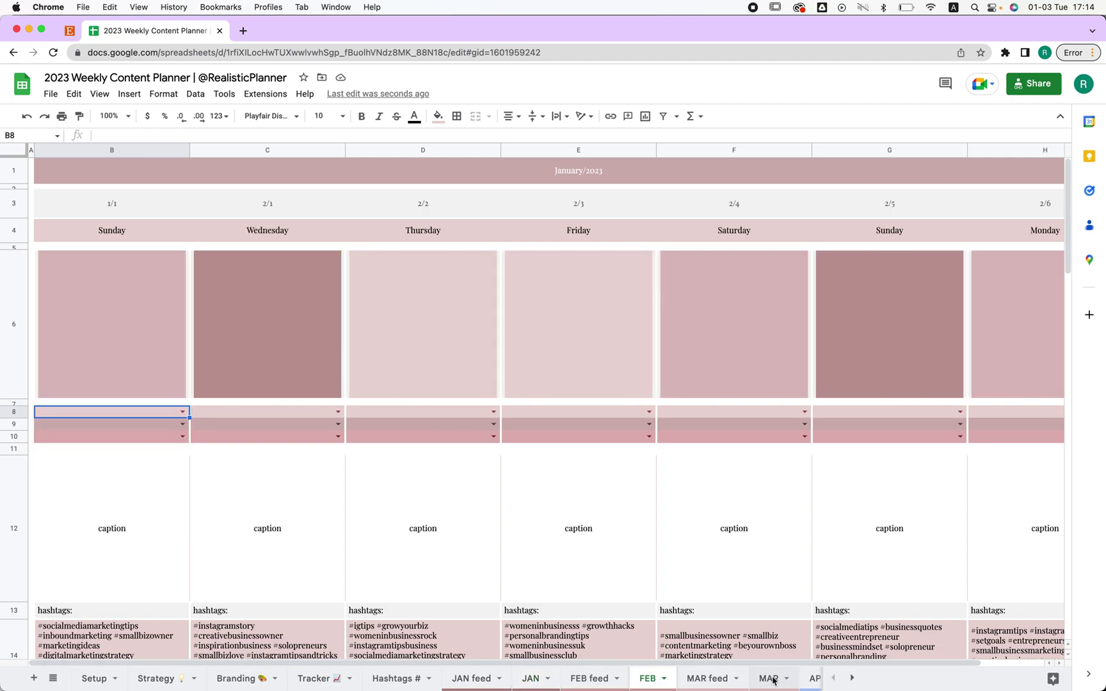
click(182, 411)
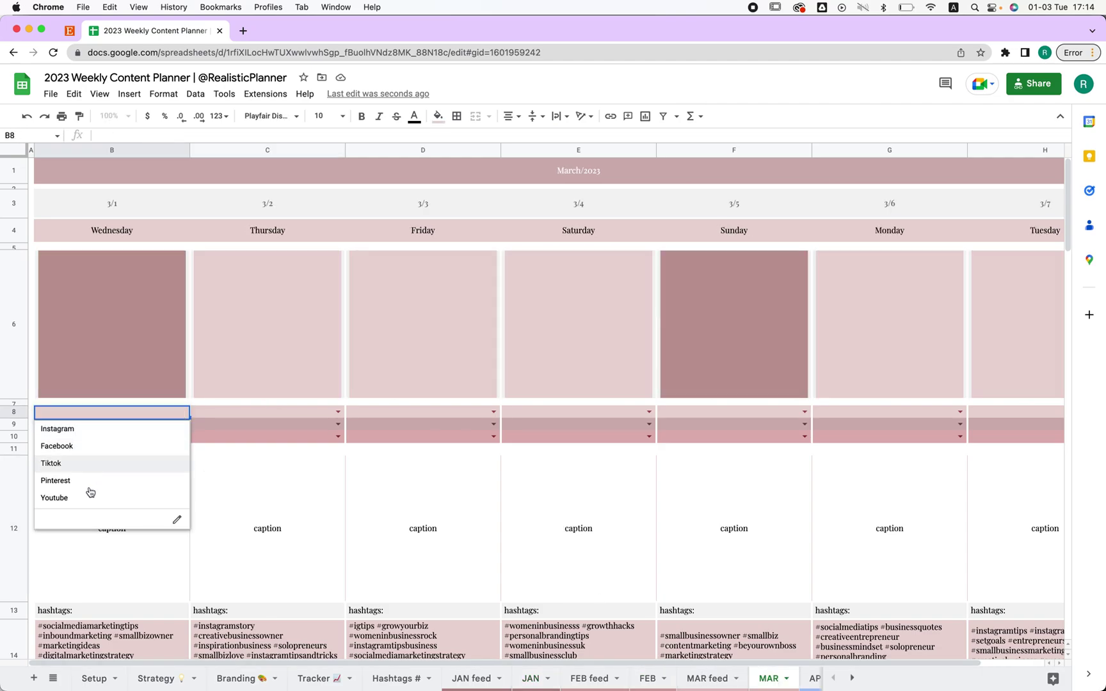
click(200, 490)
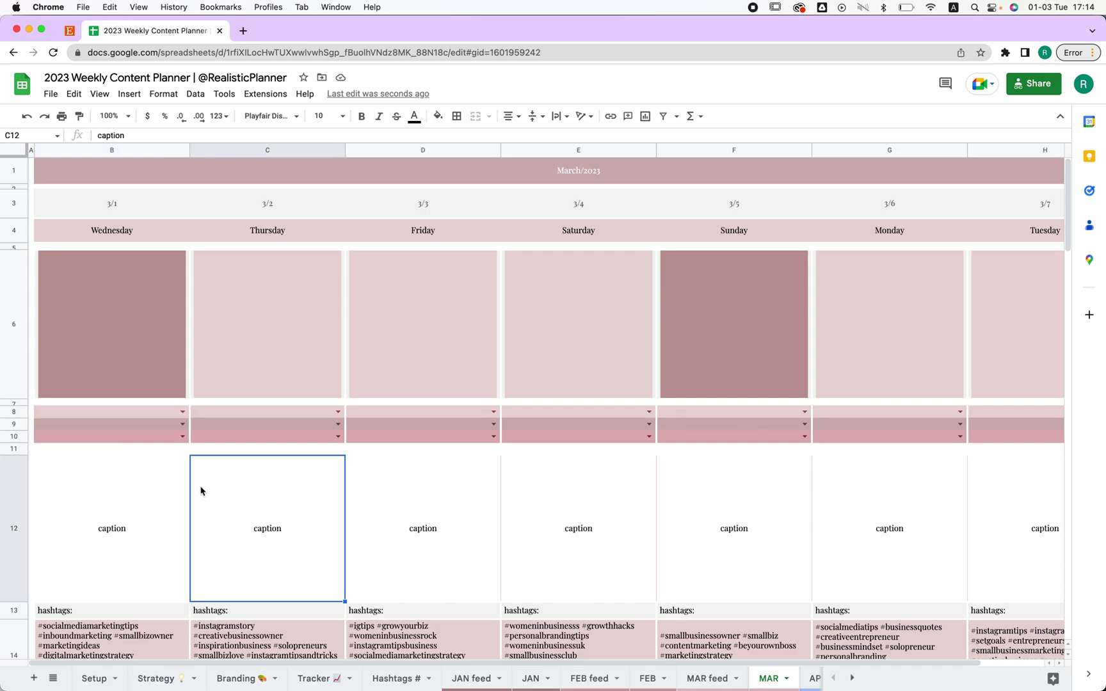
click(94, 678)
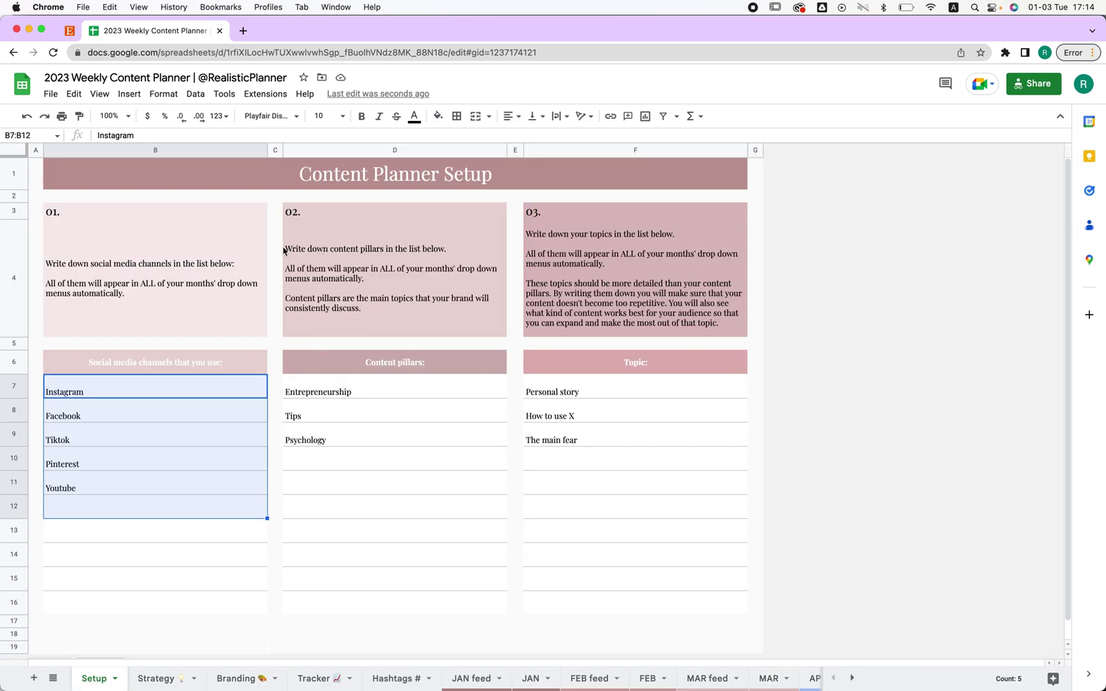
click(439, 224)
drag(436, 408, 439, 459)
drag(634, 294, 634, 515)
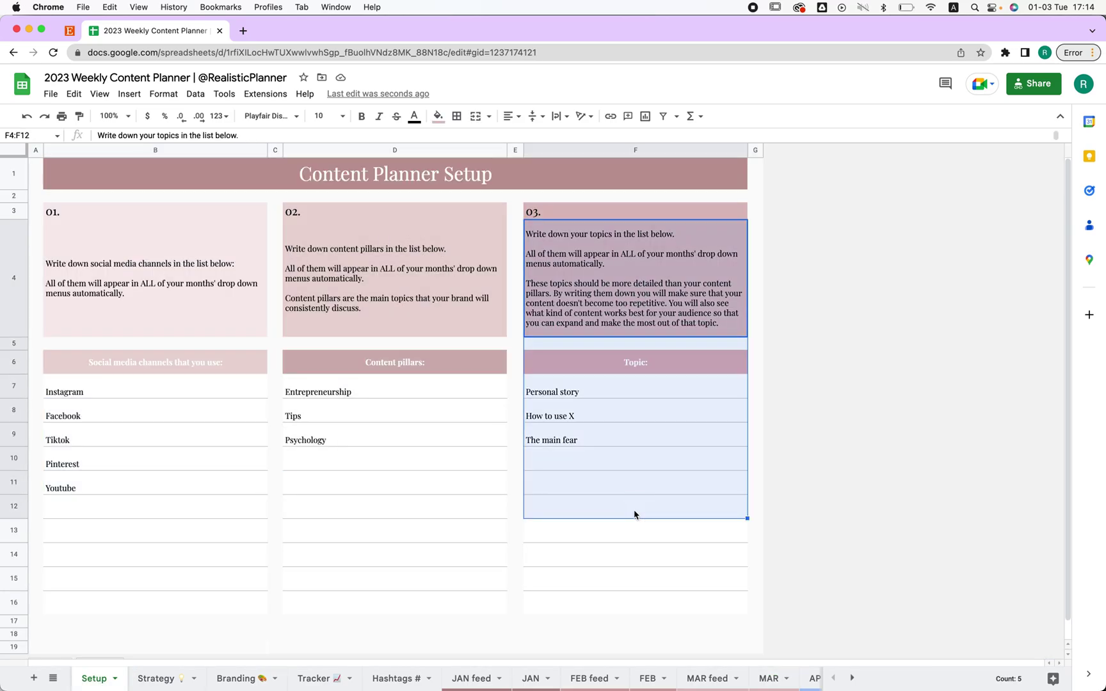
click(635, 360)
double_click(634, 359)
text(Progress:)
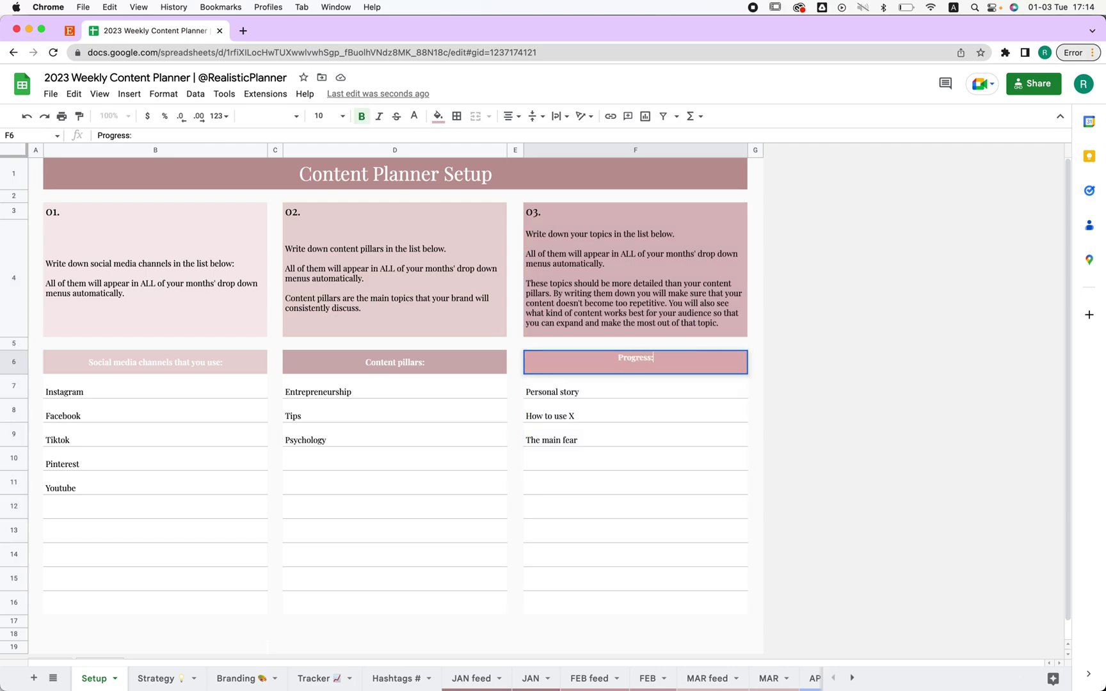
key(Return)
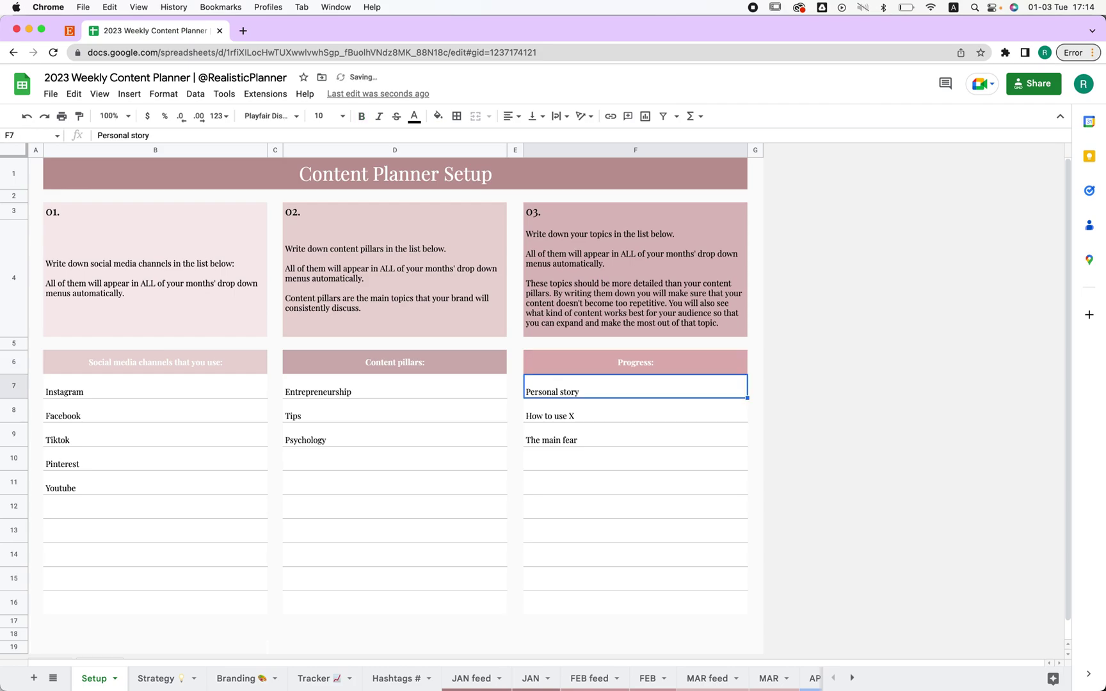
double_click(561, 389)
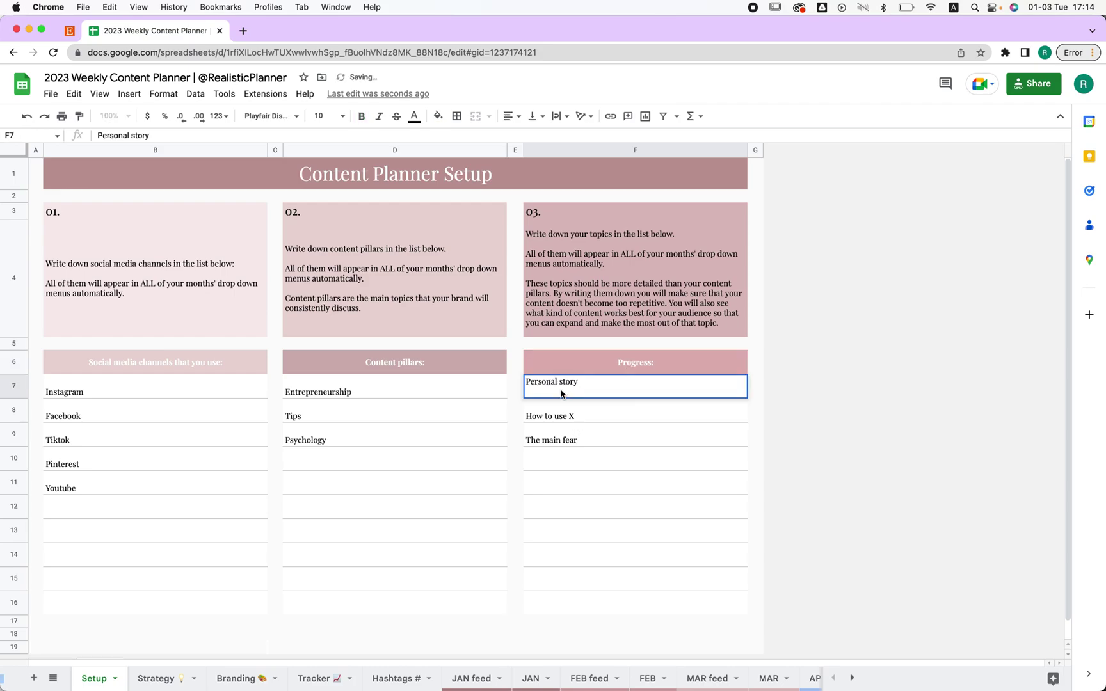
double_click(554, 384)
triple_click(553, 384)
text(Stuck)
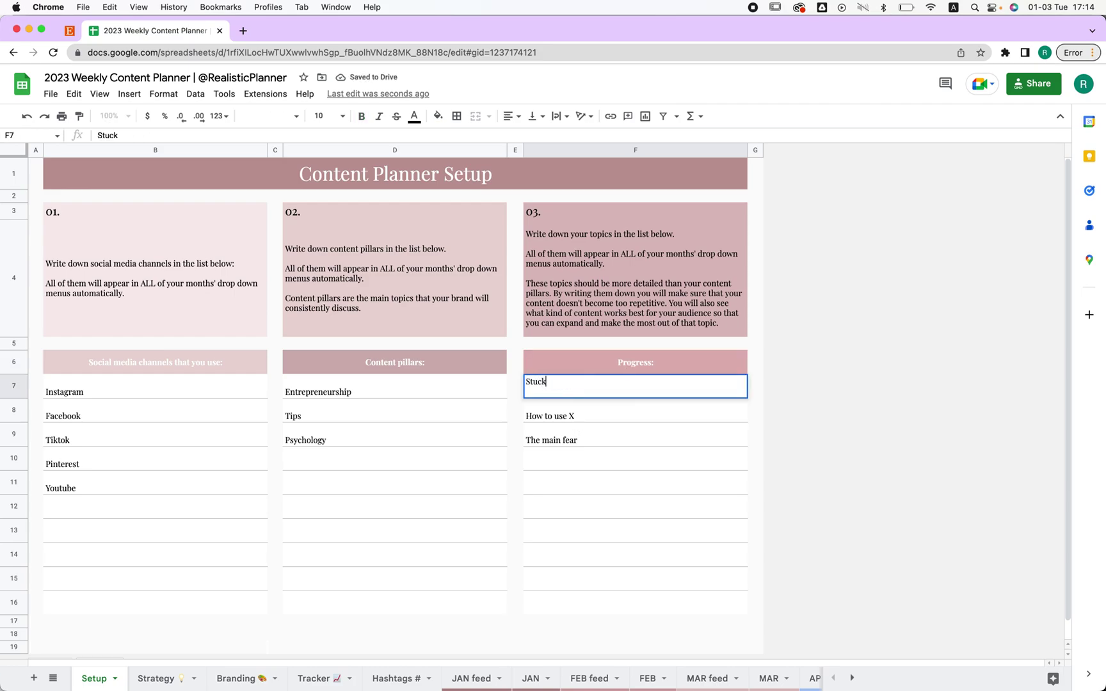
key(Return)
triple_click(558, 414)
text(In progress)
key(Return)
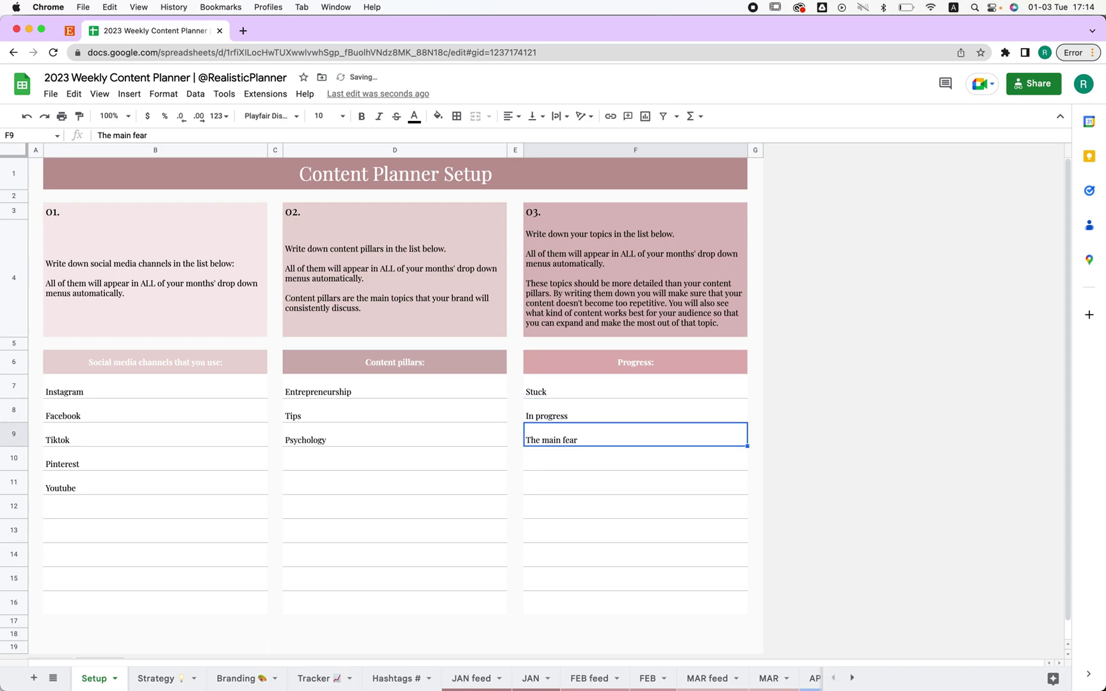
triple_click(572, 439)
text(Done)
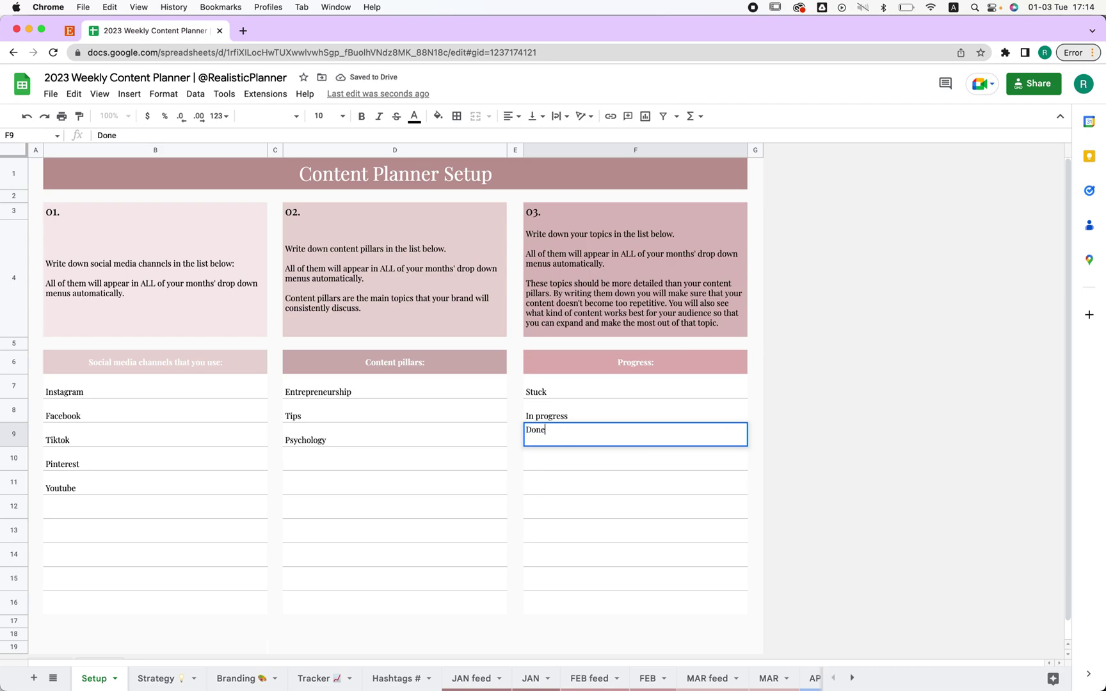
key(Return)
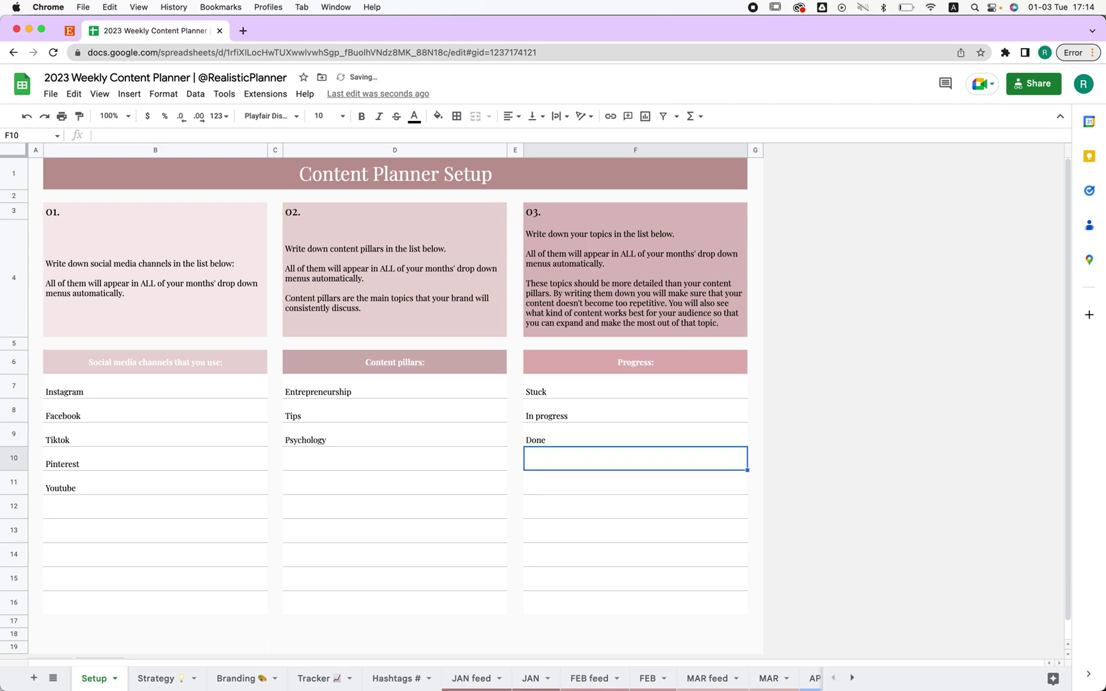
click(554, 394)
text(Uploaded)
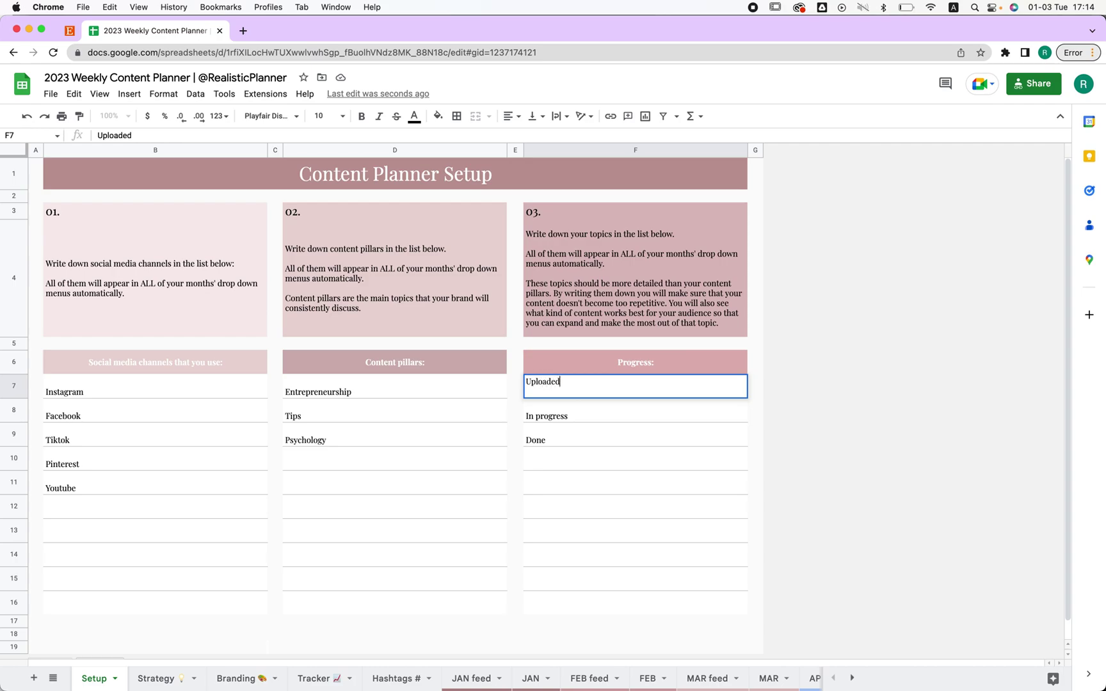
key(Return)
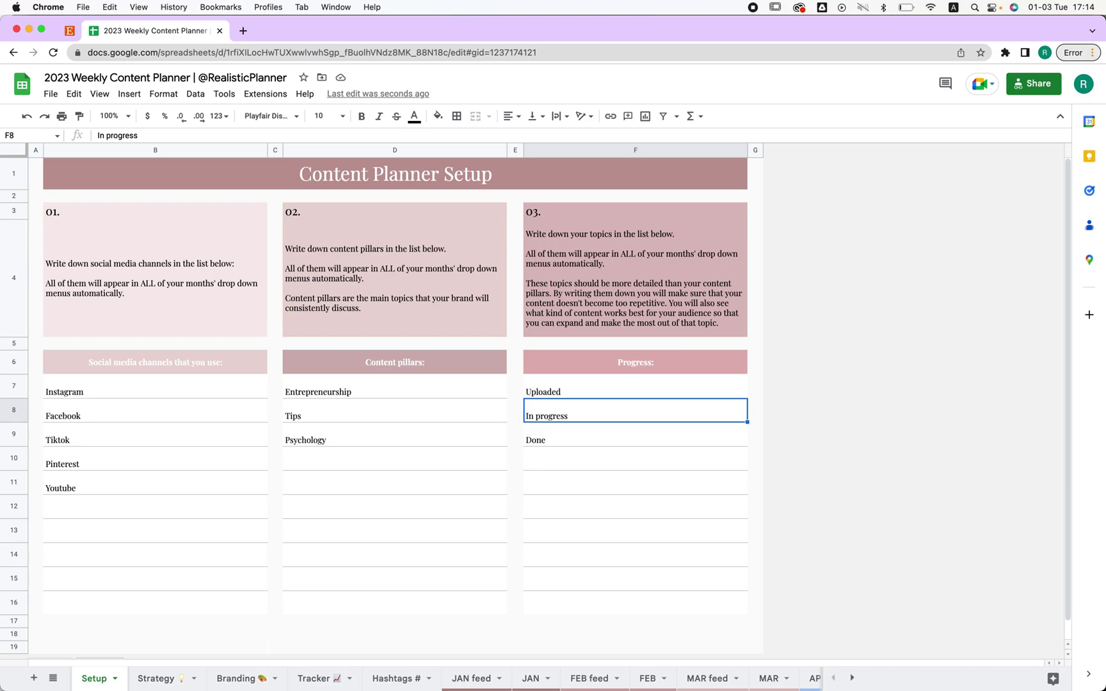
key(super+z)
key(super+z)
key(super+z)
key(super+z)
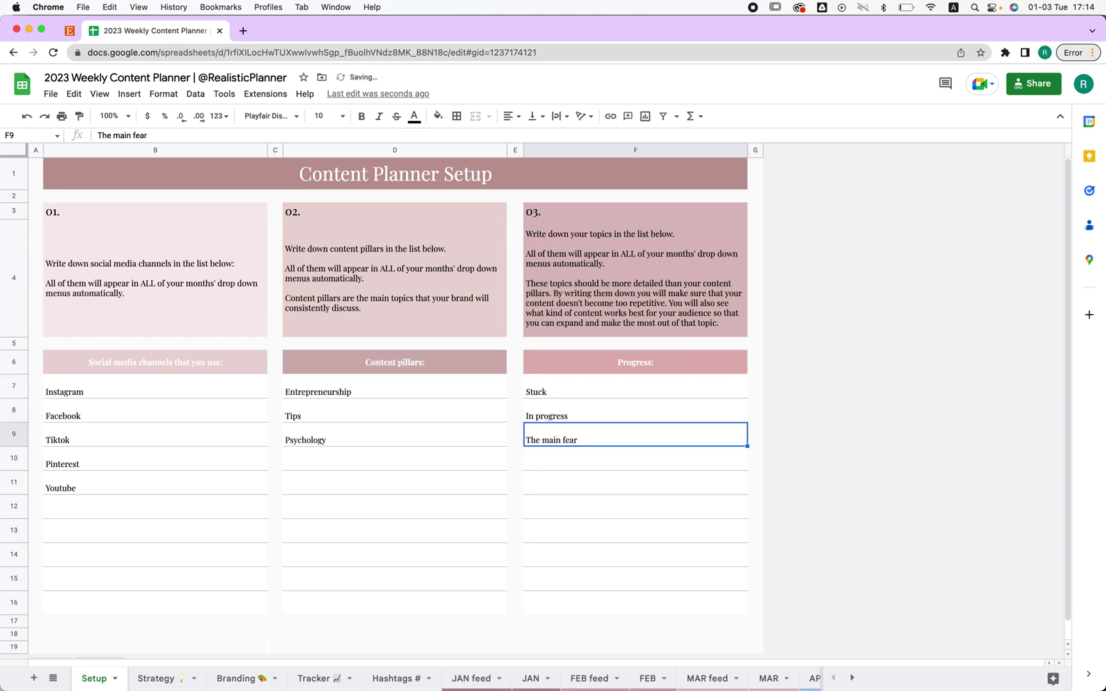
key(super+z)
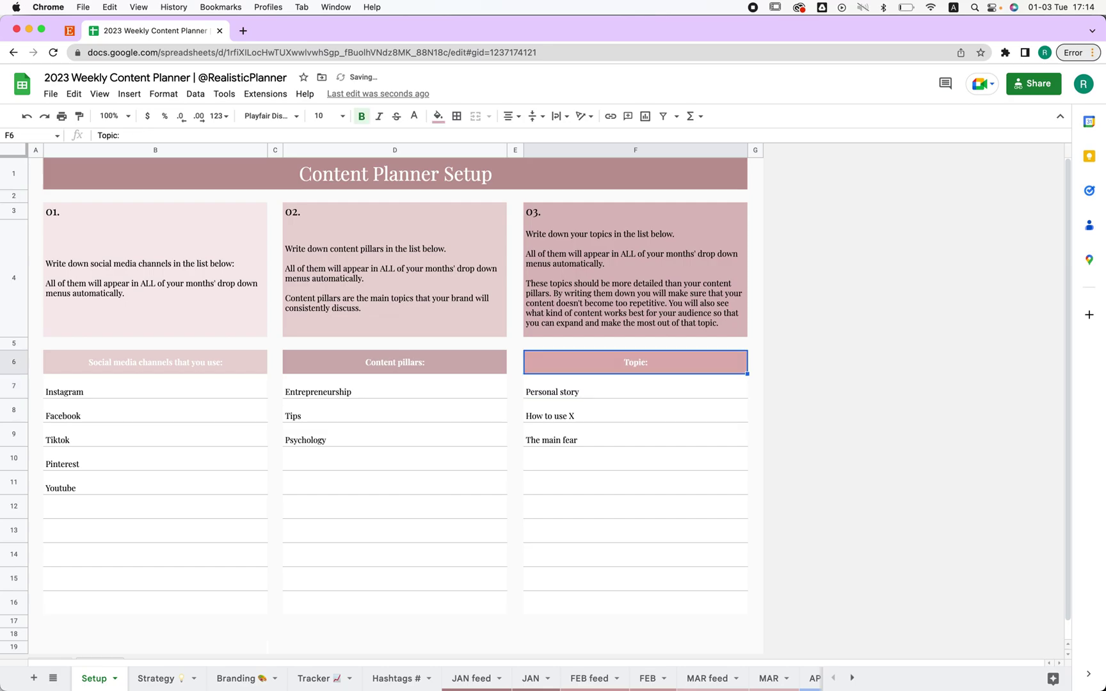
Browse the Strategy sheet's Main goal, Important dates, To do list and Content ideas checklist
click(157, 678)
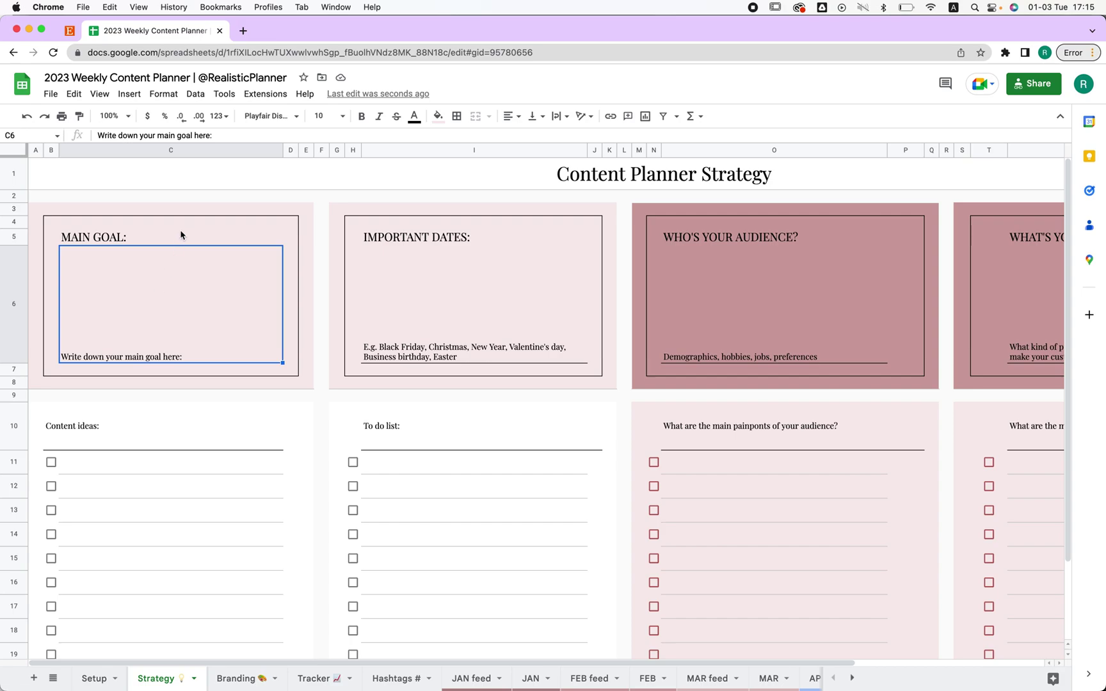
click(465, 253)
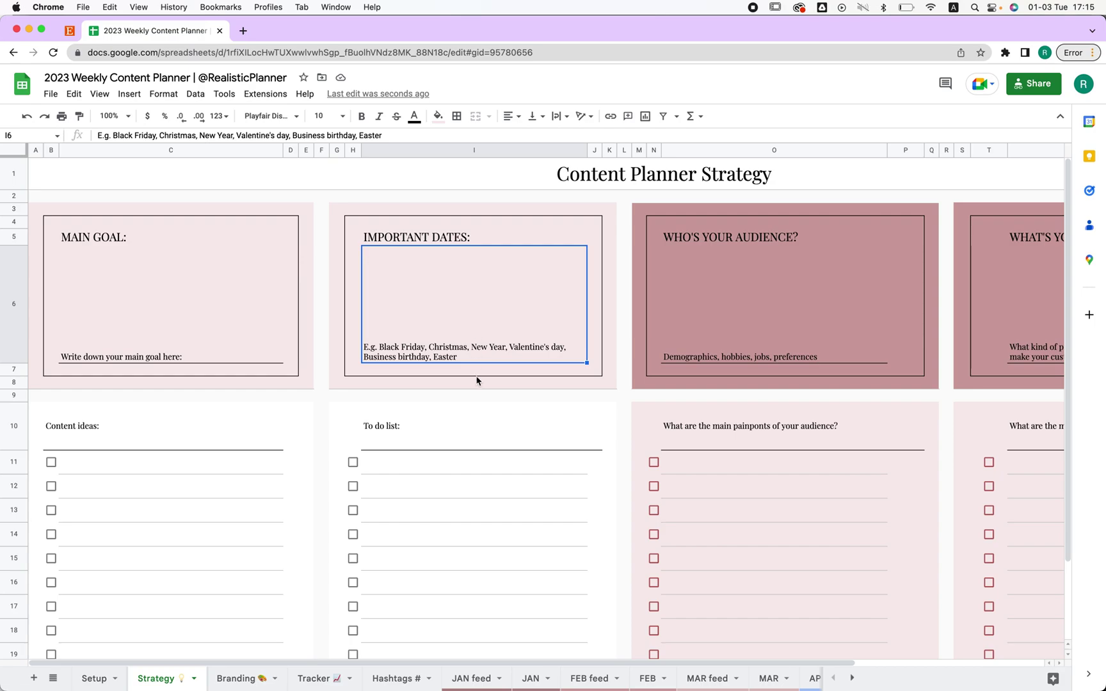
drag(178, 413, 179, 659)
drag(455, 383, 455, 615)
click(121, 392)
drag(132, 531, 135, 564)
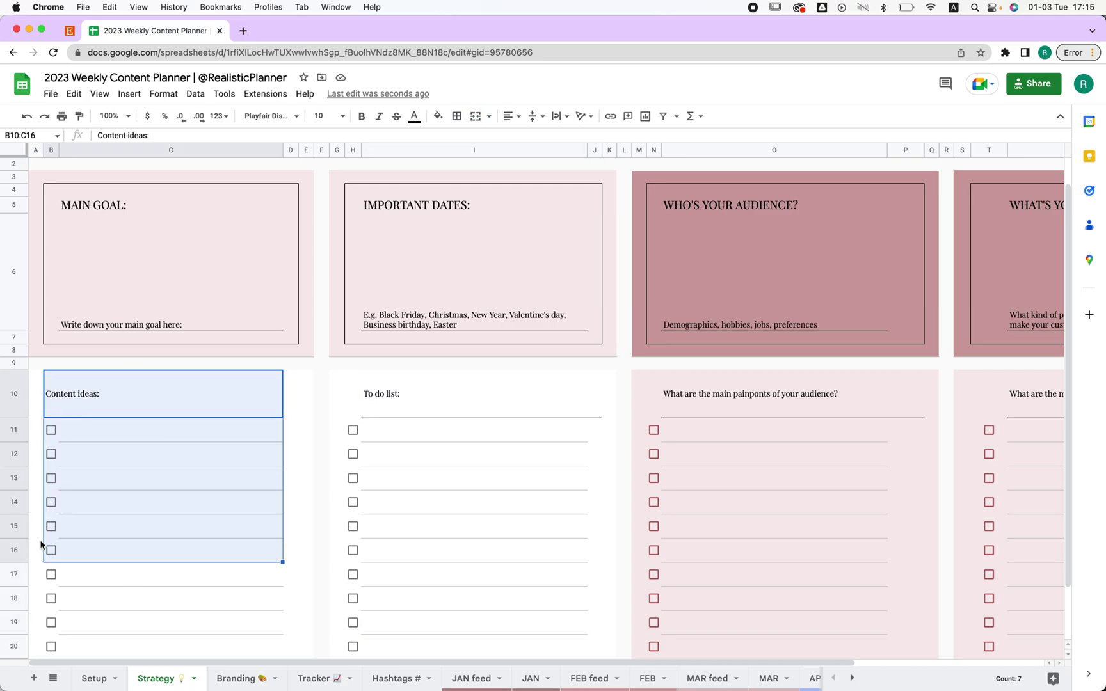
Look over the WHO'S YOUR AUDIENCE? box, its description and the pain-points question
scroll(627, 484, right, 5)
click(537, 271)
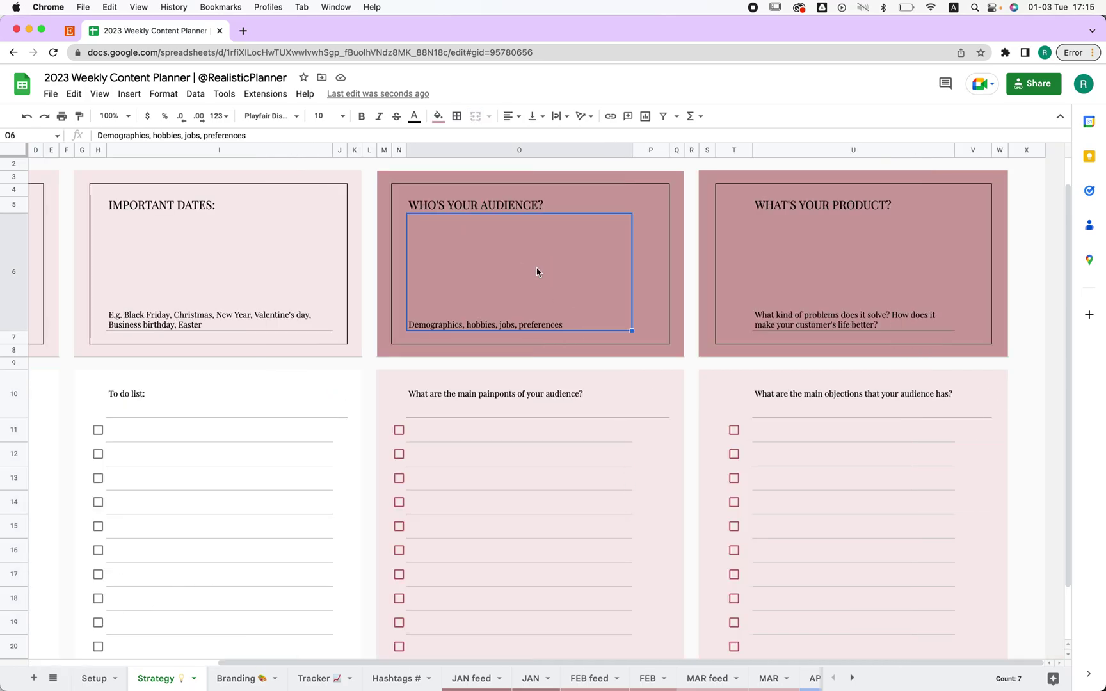
click(429, 205)
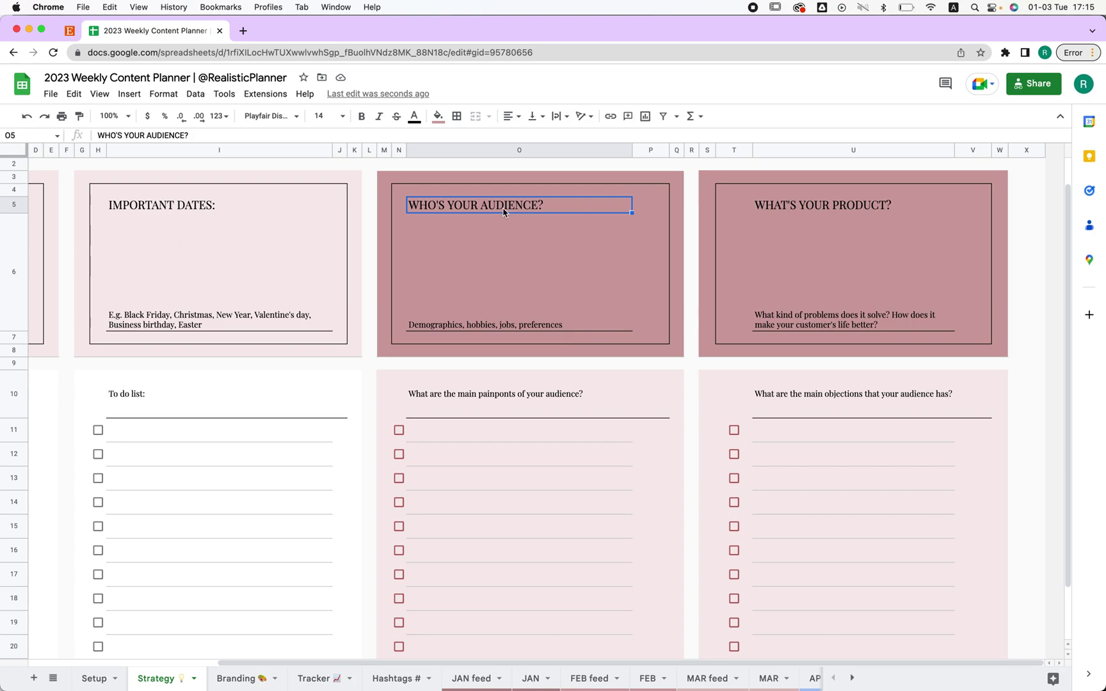
click(506, 238)
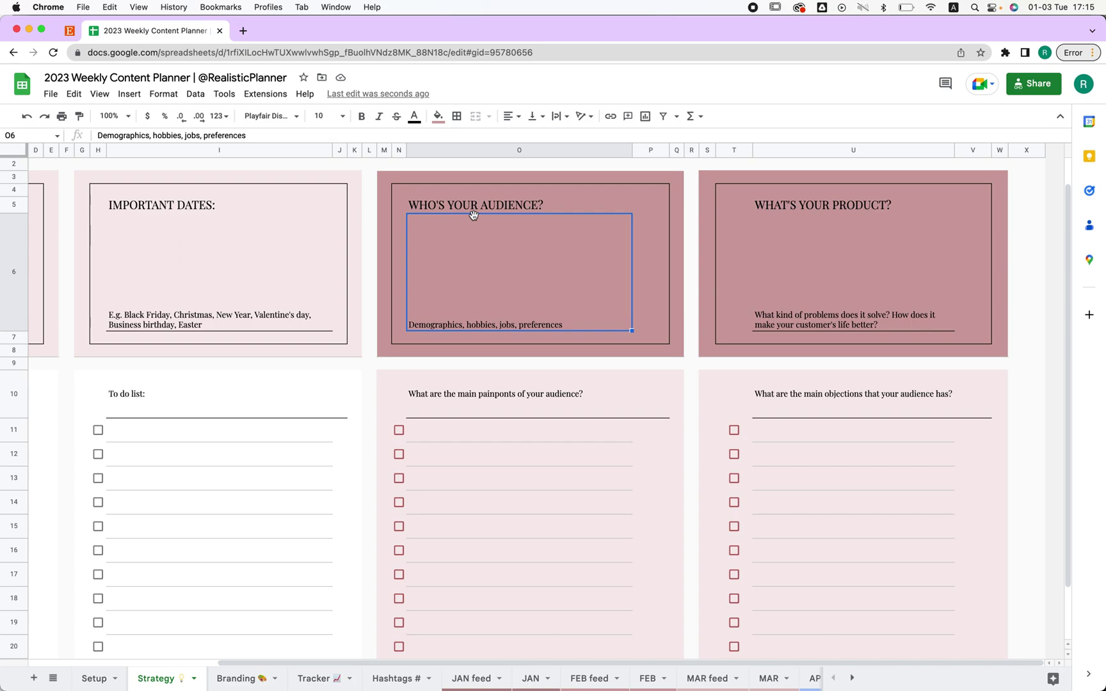
click(484, 404)
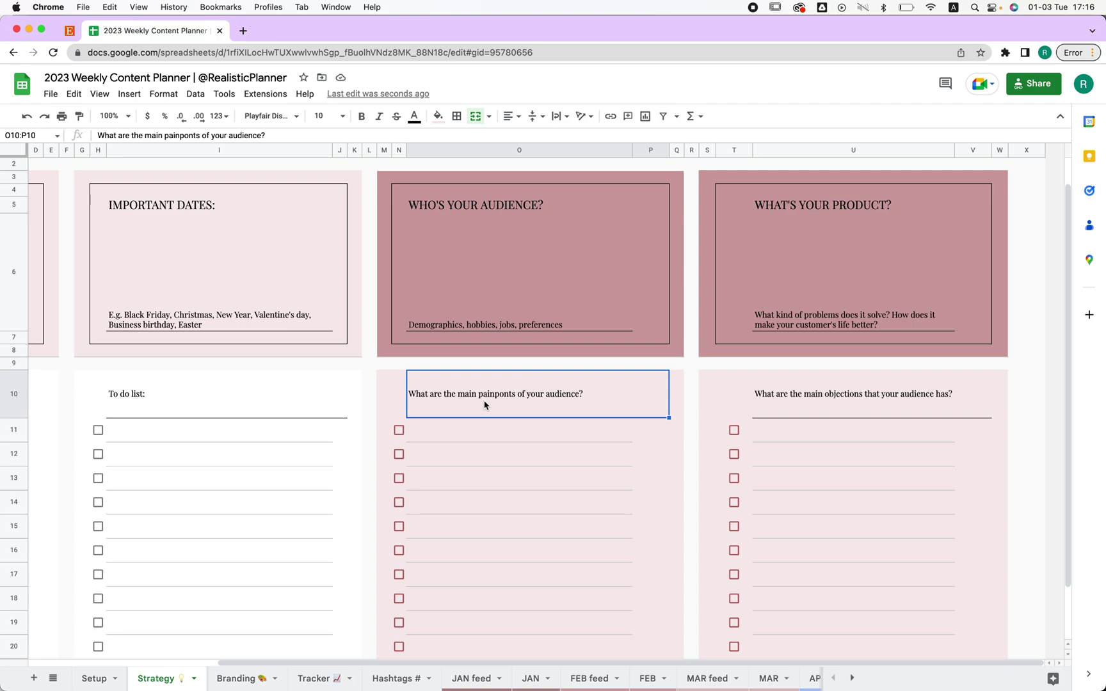
Review the What's your product? box and the audience objections answer lines
click(774, 267)
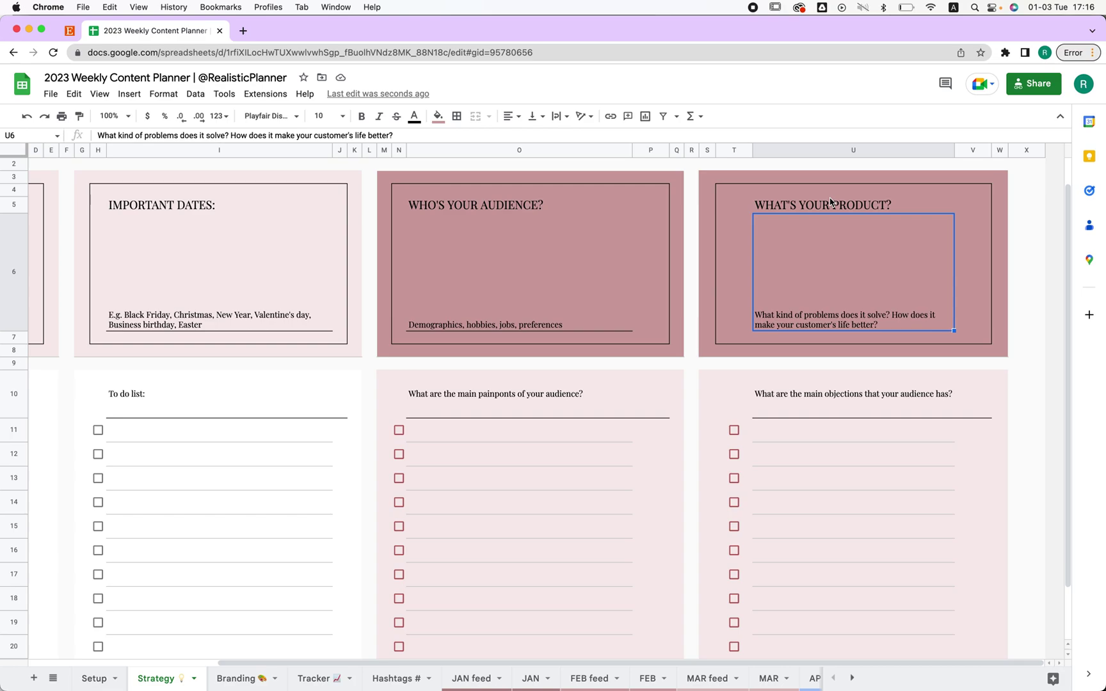
click(822, 390)
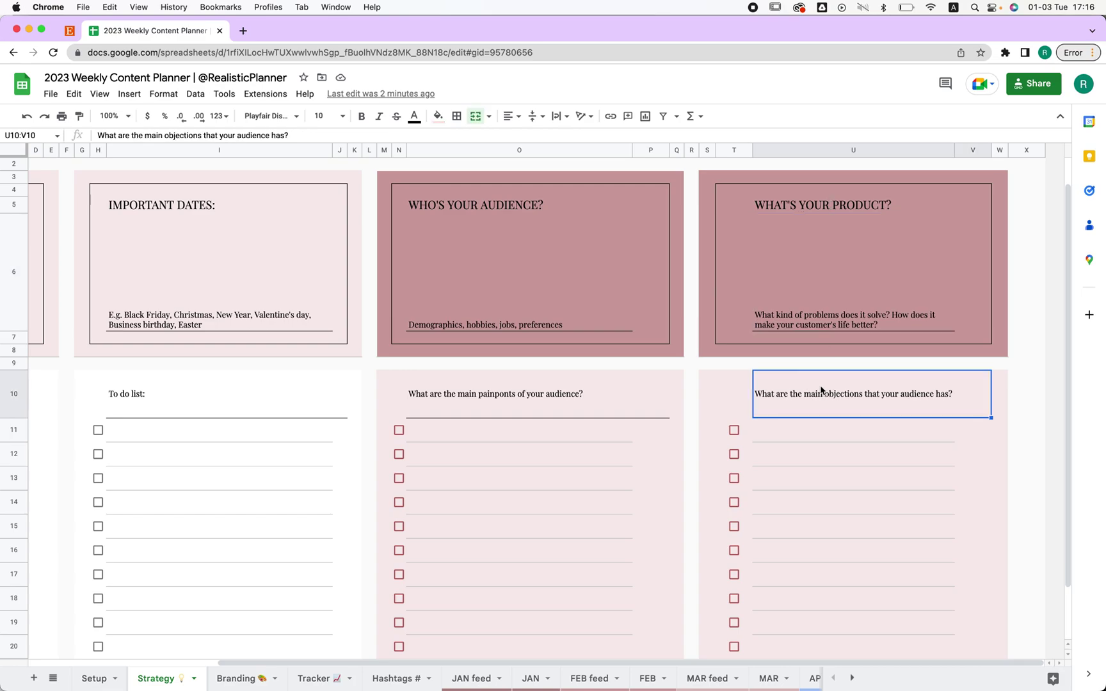
drag(835, 426, 826, 554)
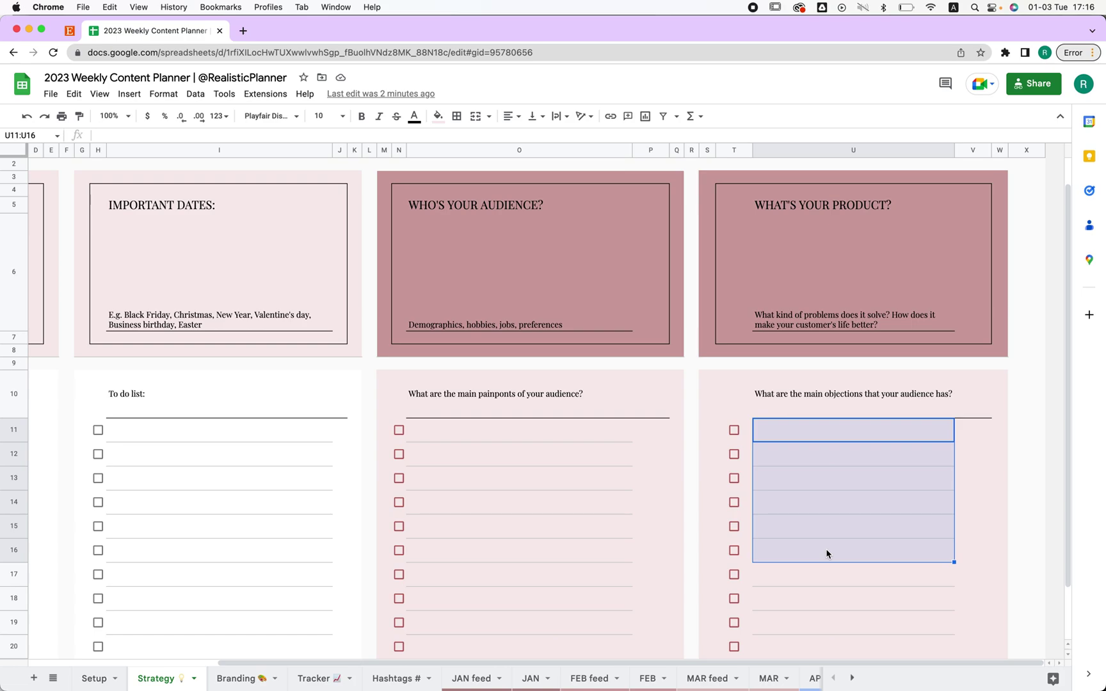
click(788, 293)
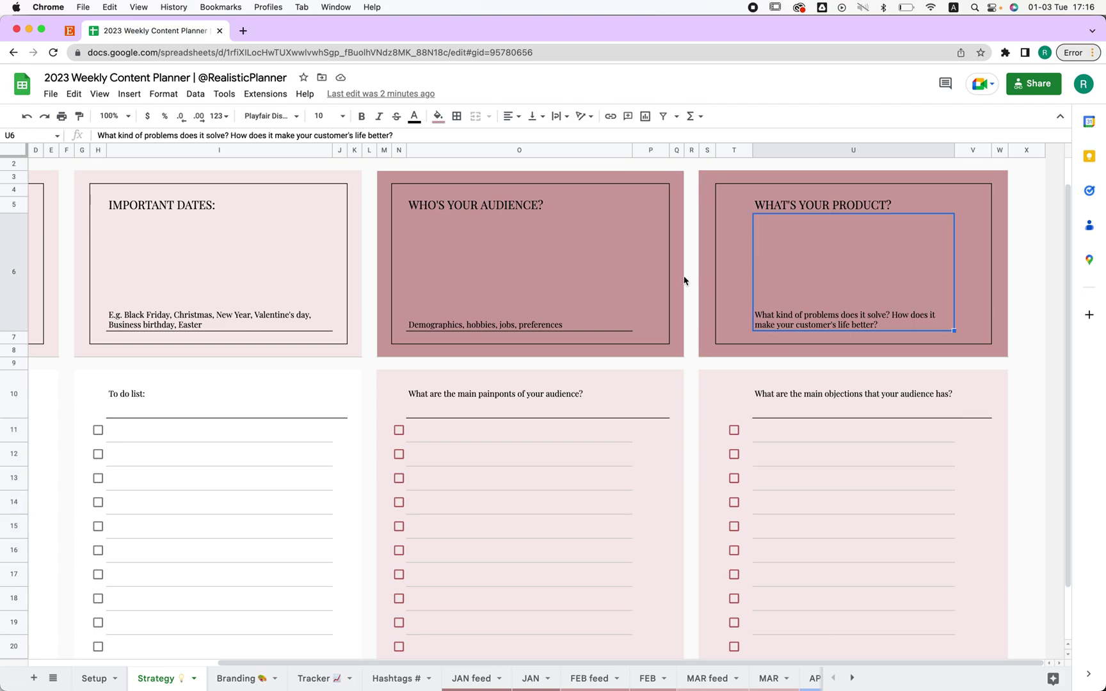
scroll(304, 285, left, 5)
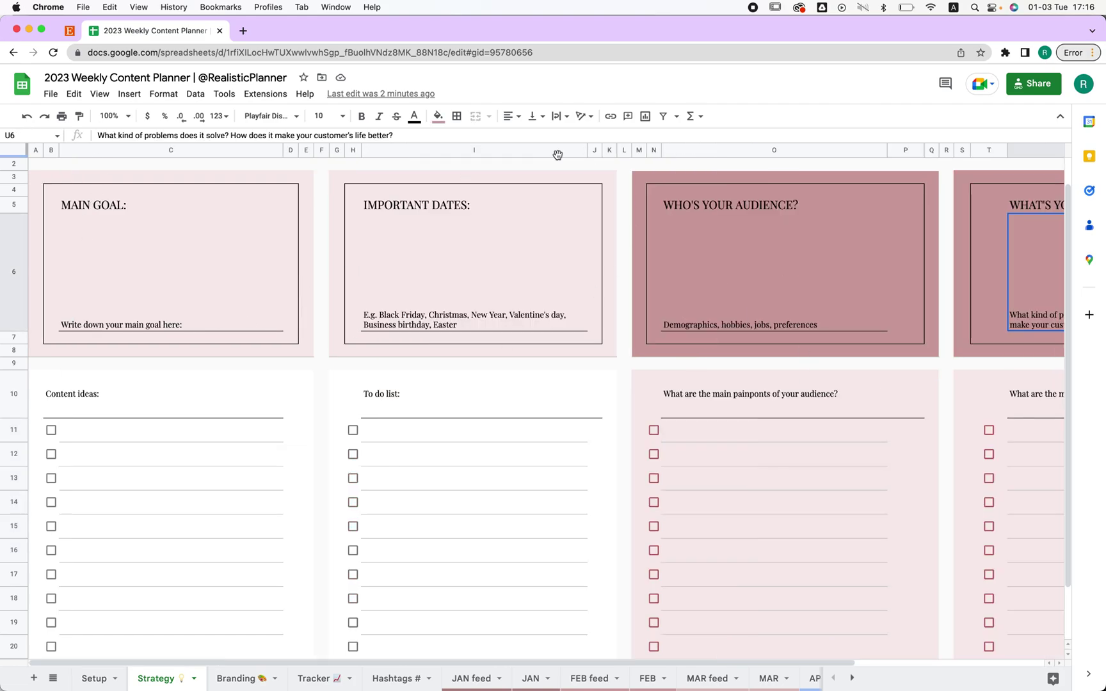
click(719, 208)
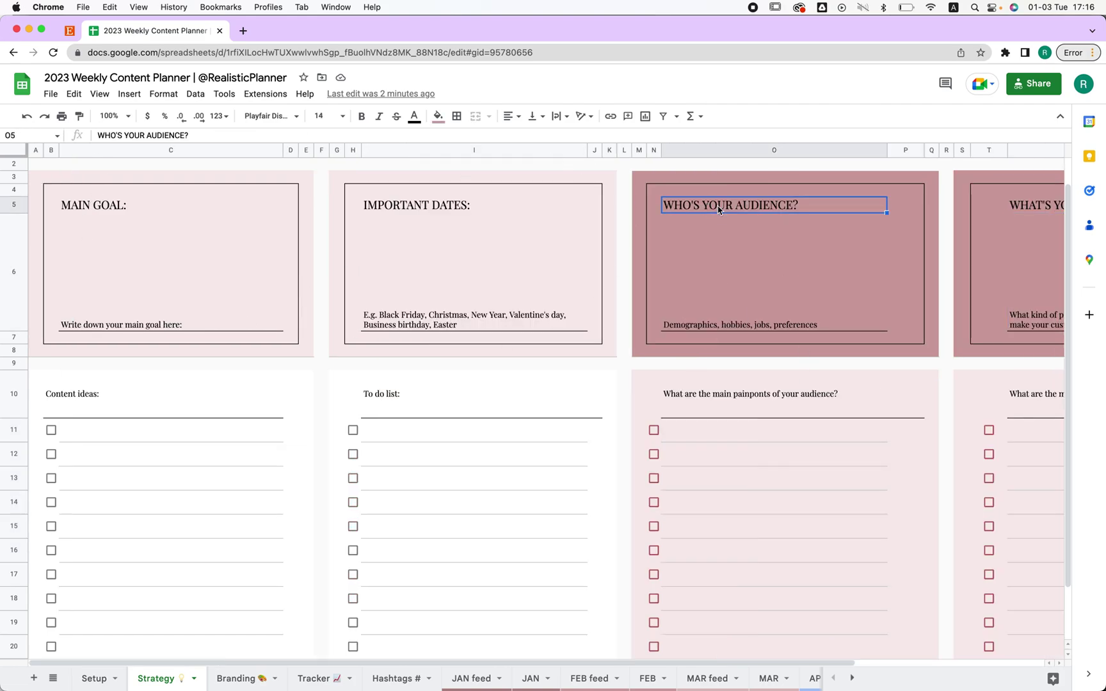
scroll(812, 225, right, 4)
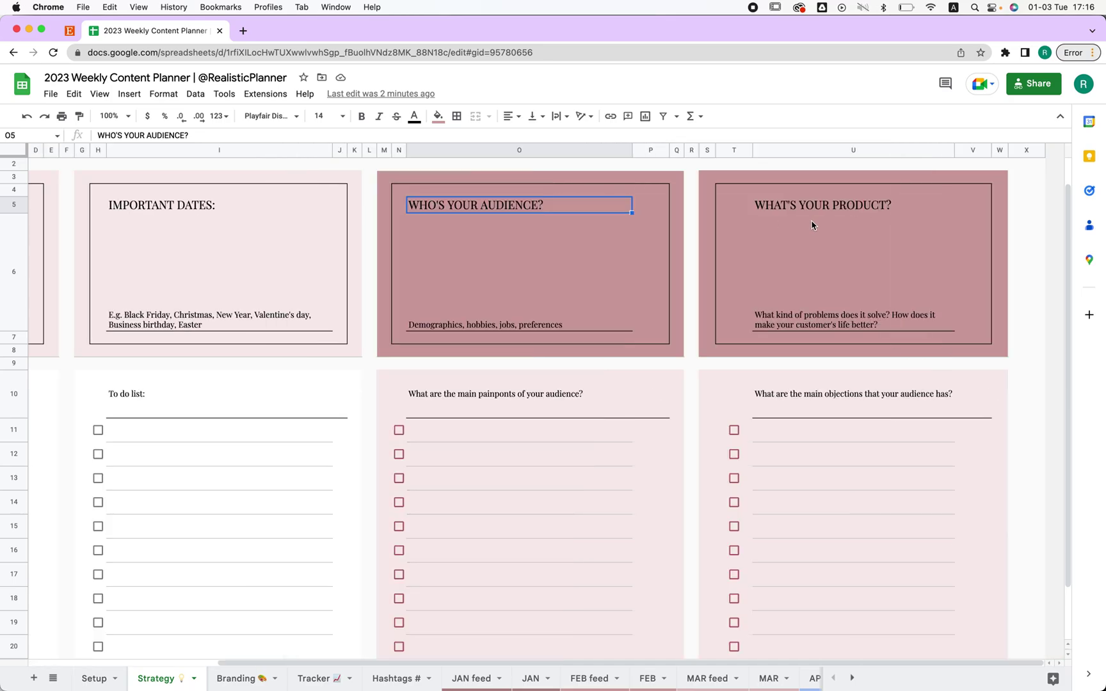
Trial a #c9daf8 fill and hex label on the top Branding palette swatch, then undo it
click(231, 677)
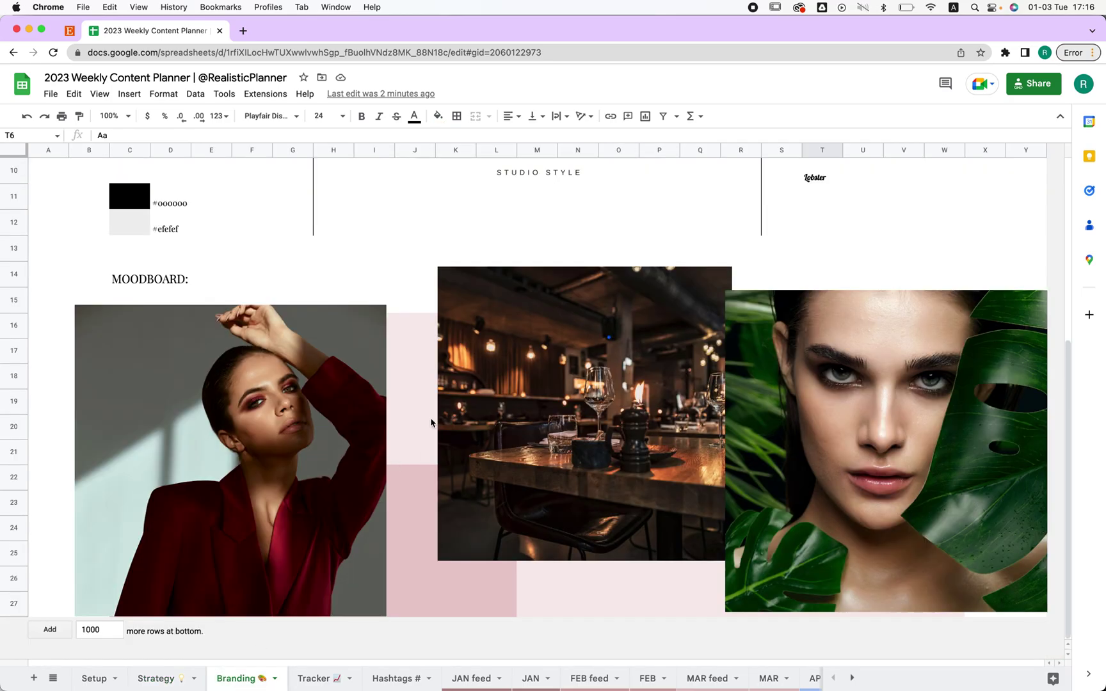
scroll(439, 413, up, 5)
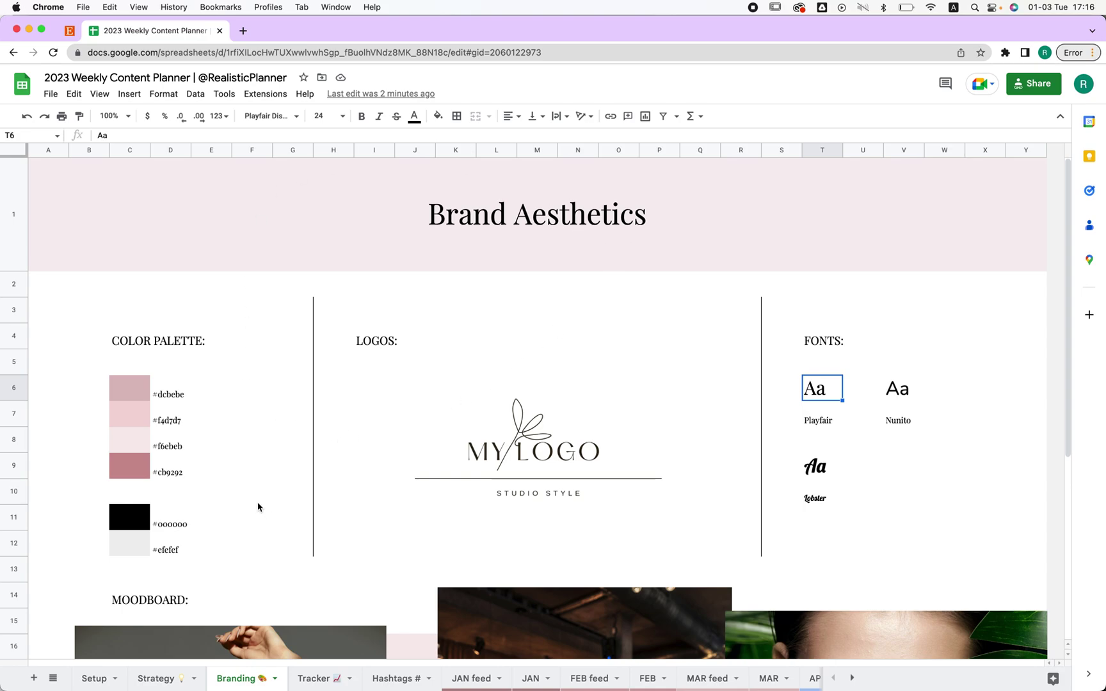
click(116, 383)
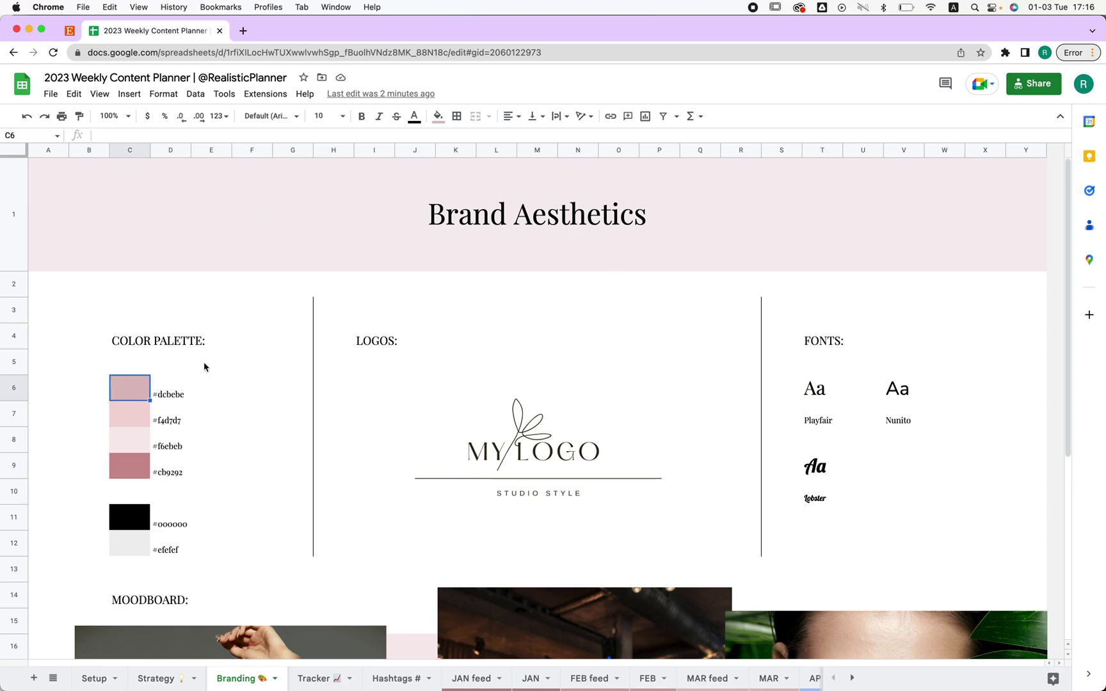
click(440, 118)
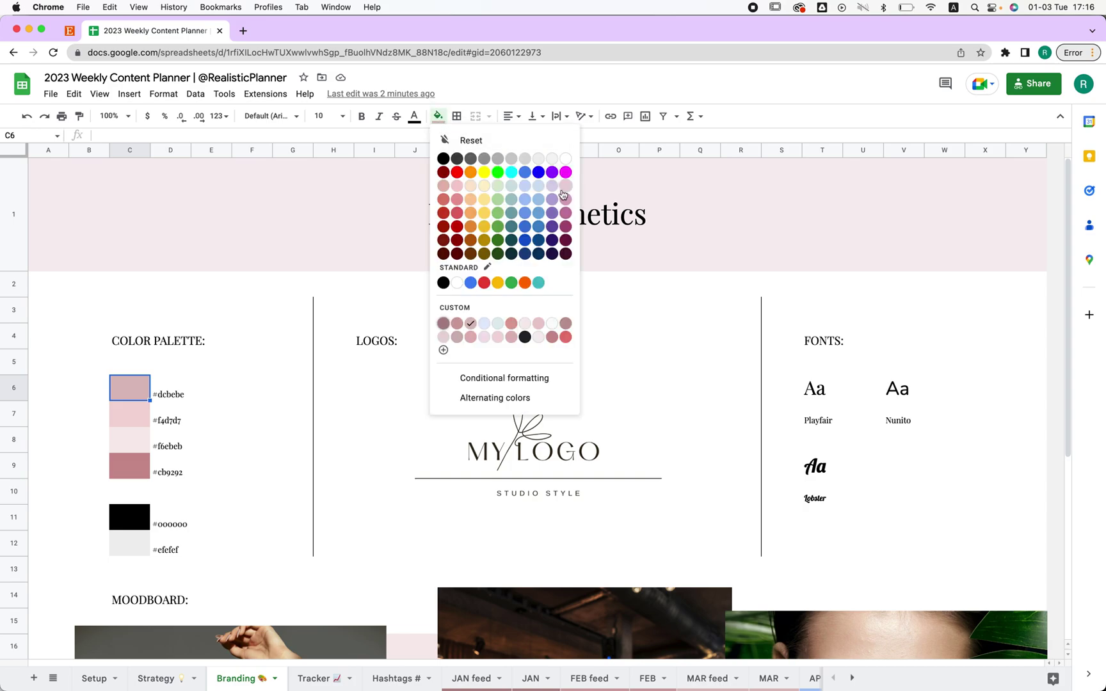
click(525, 186)
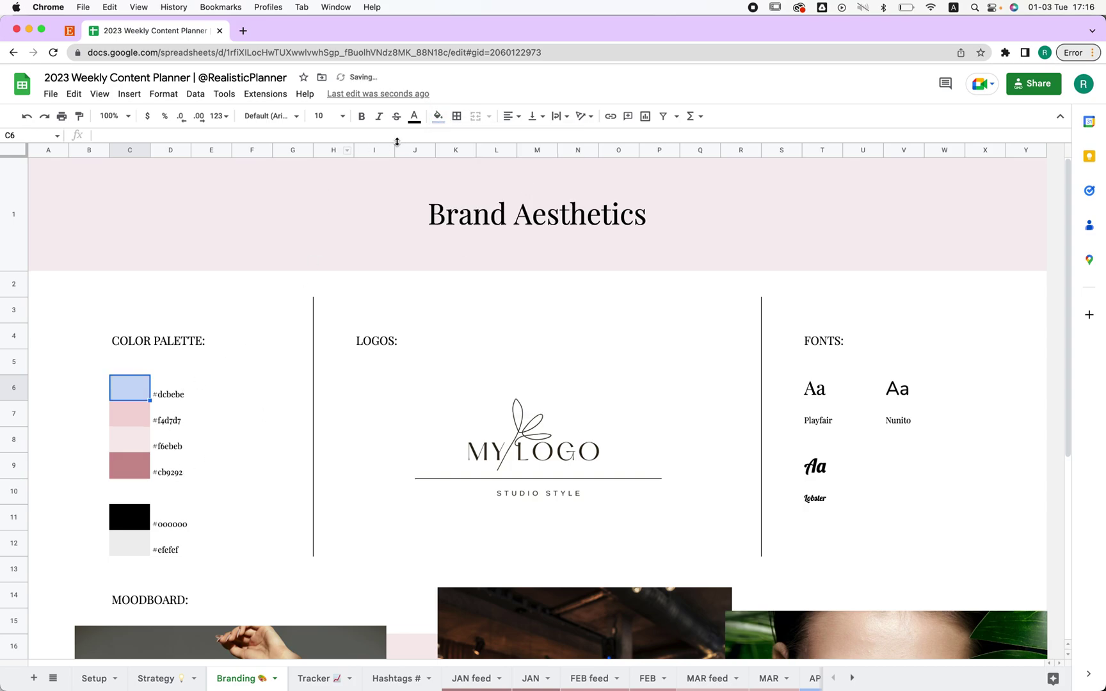
click(438, 116)
click(444, 352)
key(ctrl+c)
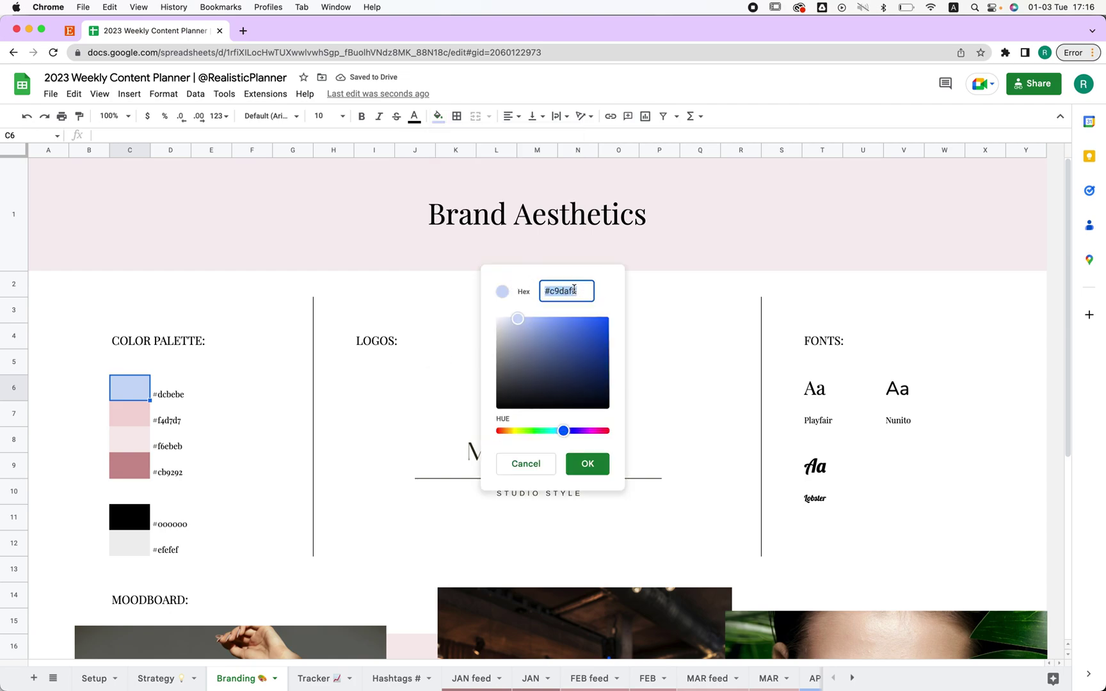
click(594, 463)
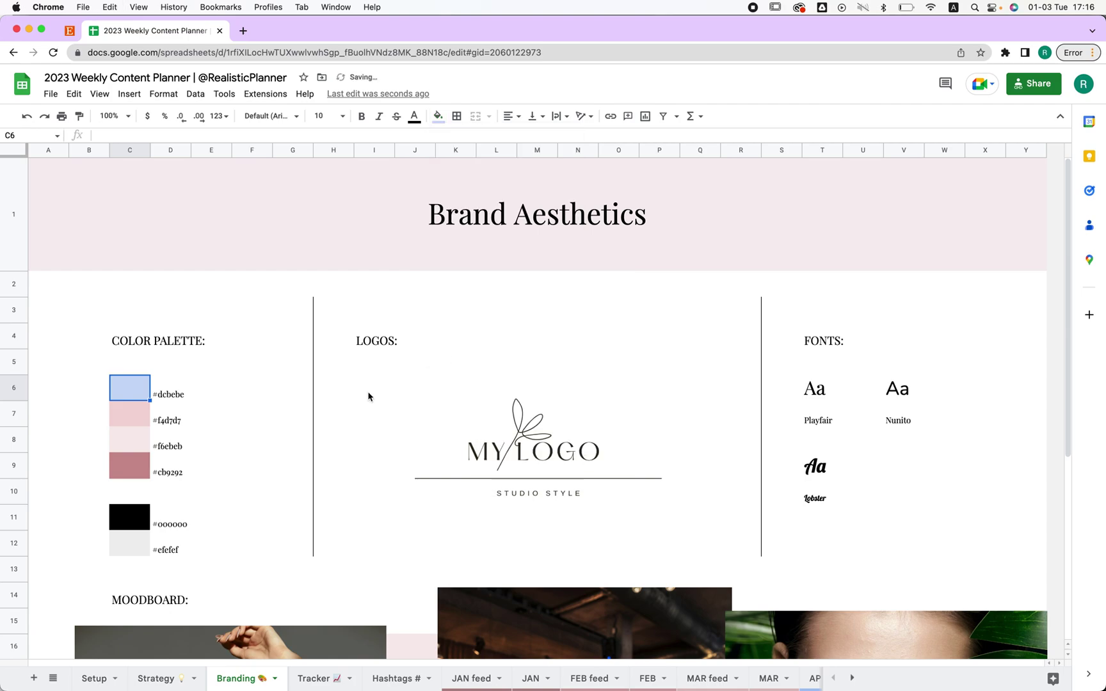
click(201, 391)
key(ctrl+v)
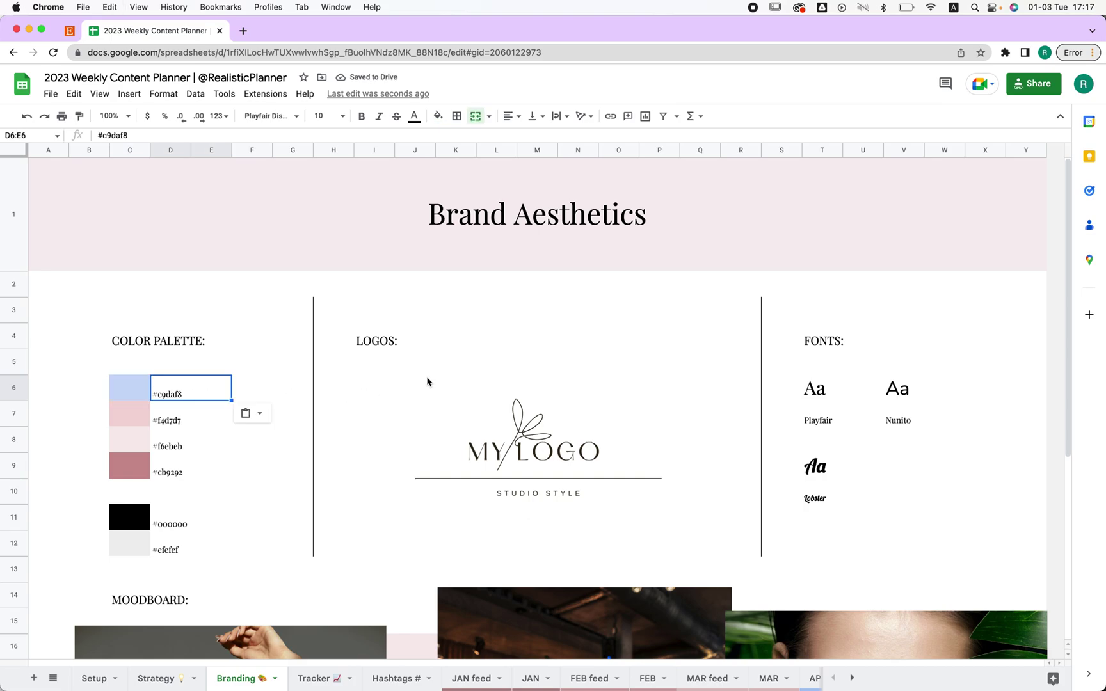
key(super+z)
key(Left)
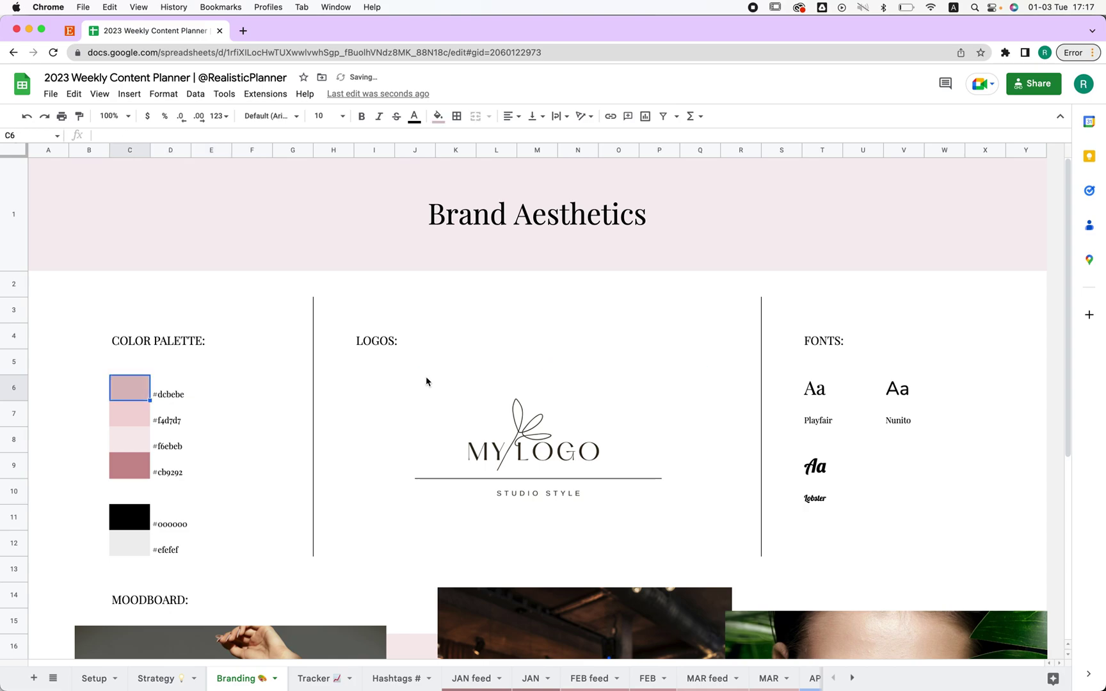
Try moving the MY LOGO image left under the palette, then undo the move
click(624, 439)
click(694, 377)
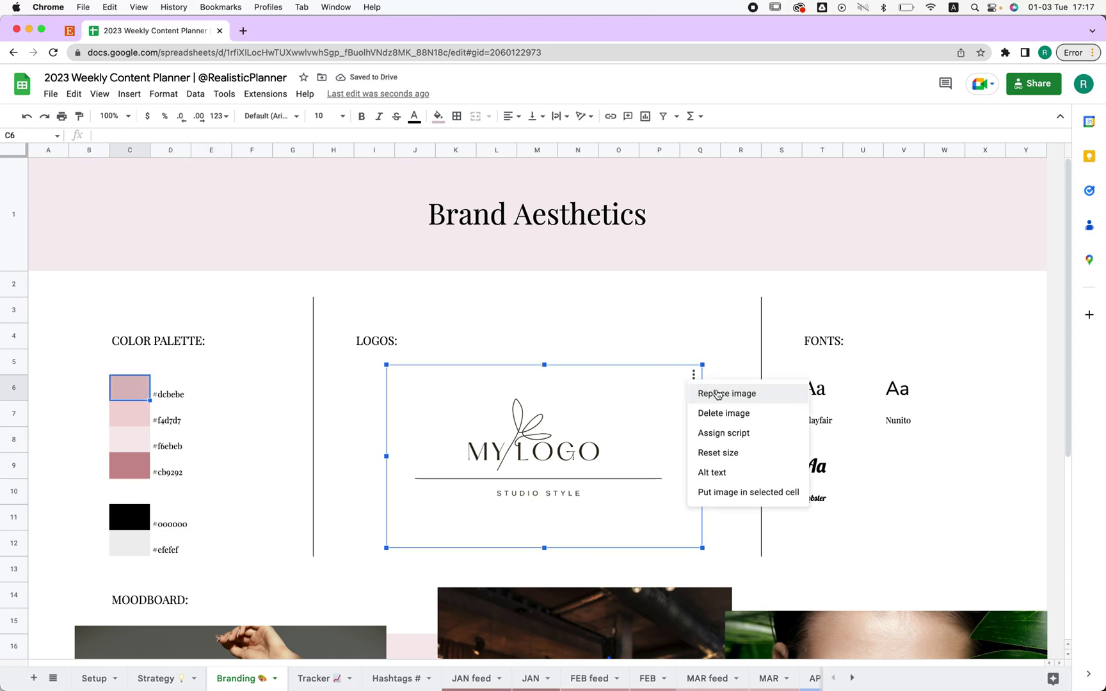
click(125, 101)
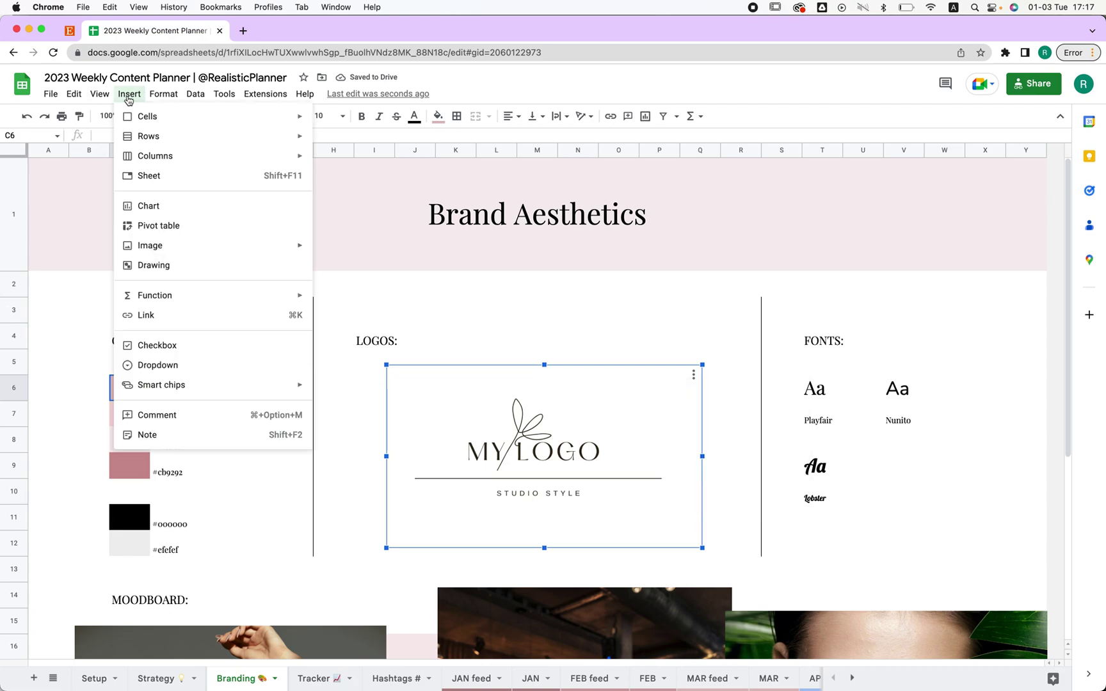
mouse_move(229, 240)
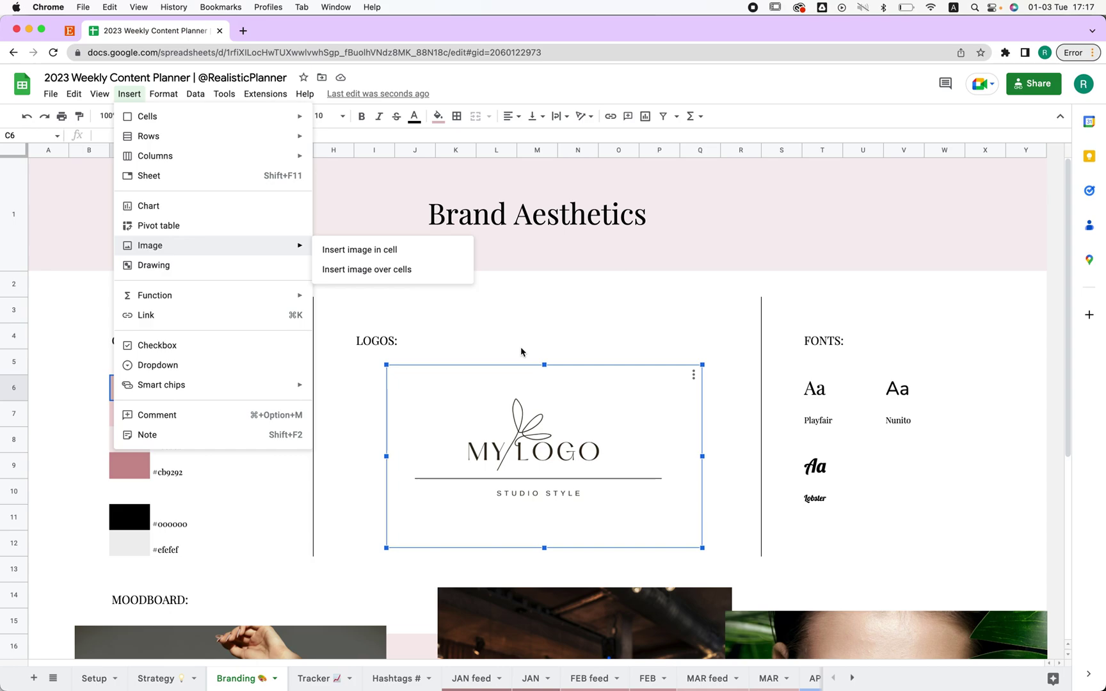
click(679, 401)
click(739, 399)
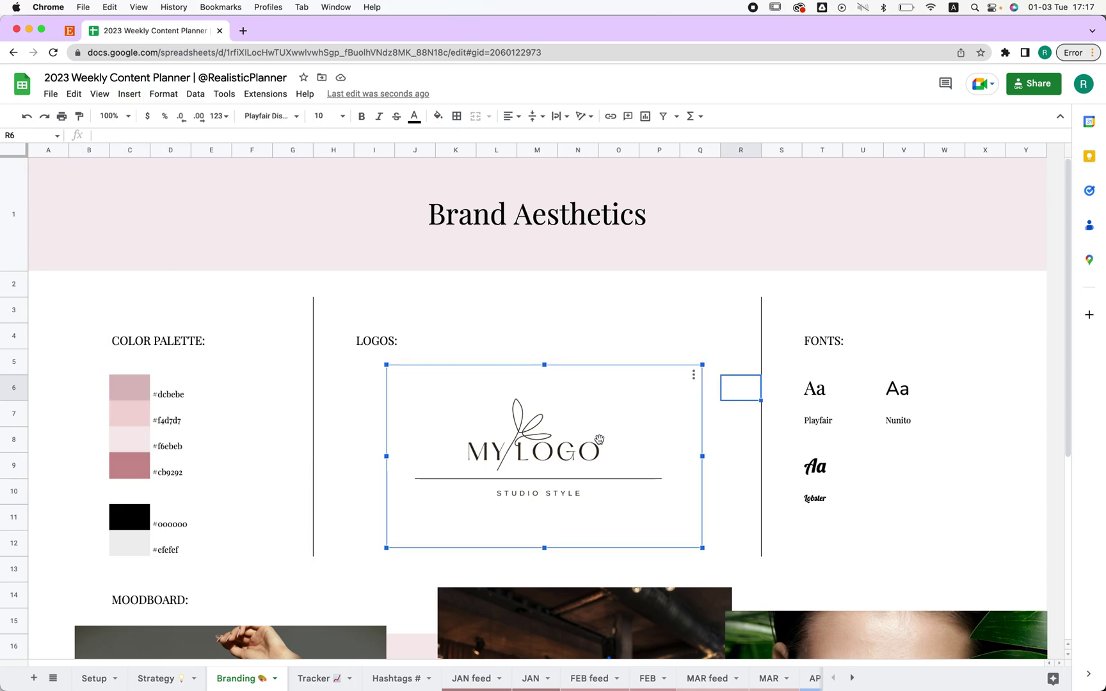
drag(634, 400, 438, 400)
click(704, 408)
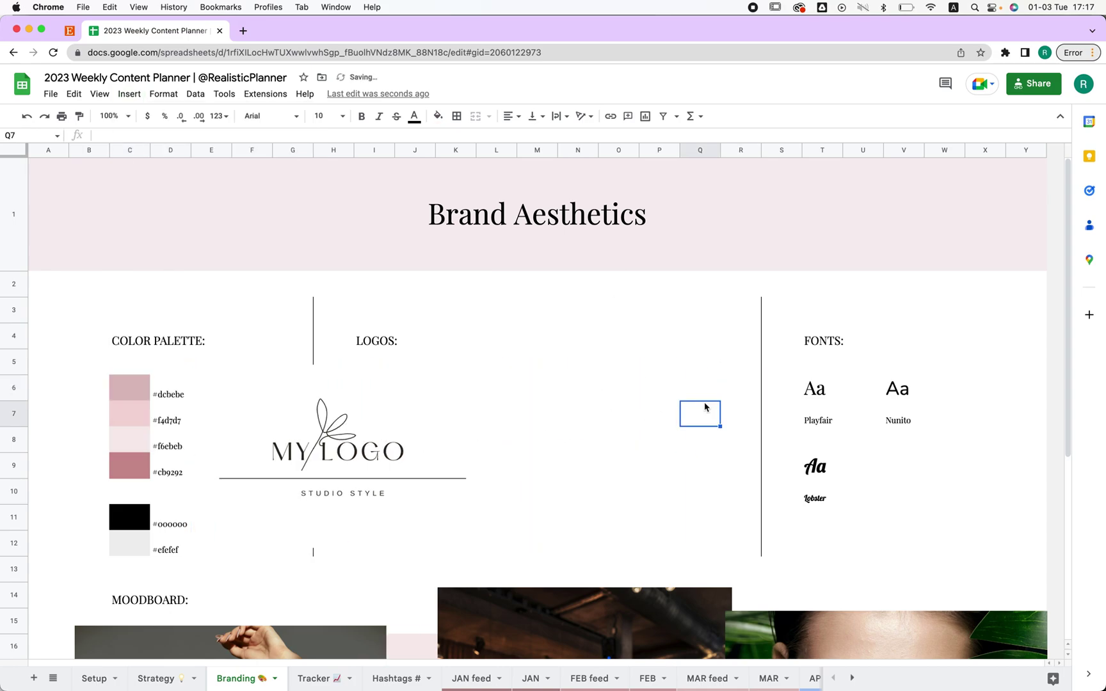
key(super+z)
Inspect the font list for the Playfair Aa sample without changing the font
click(909, 340)
click(818, 400)
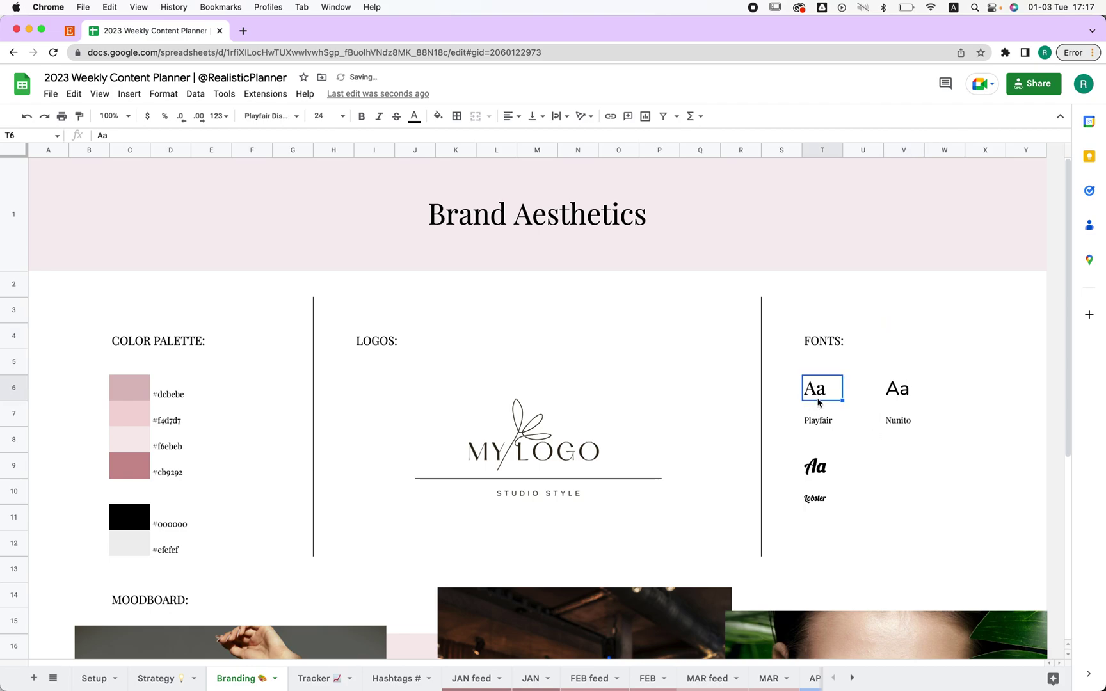
click(293, 119)
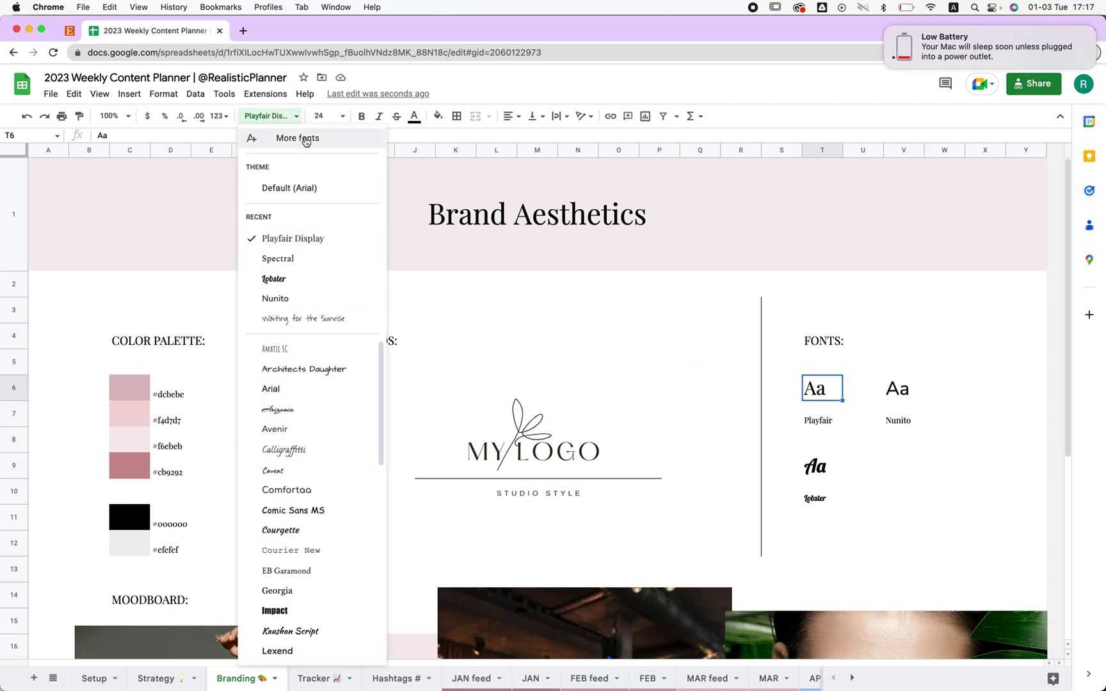
click(754, 314)
scroll(755, 315, down, 5)
scroll(755, 315, down, 2)
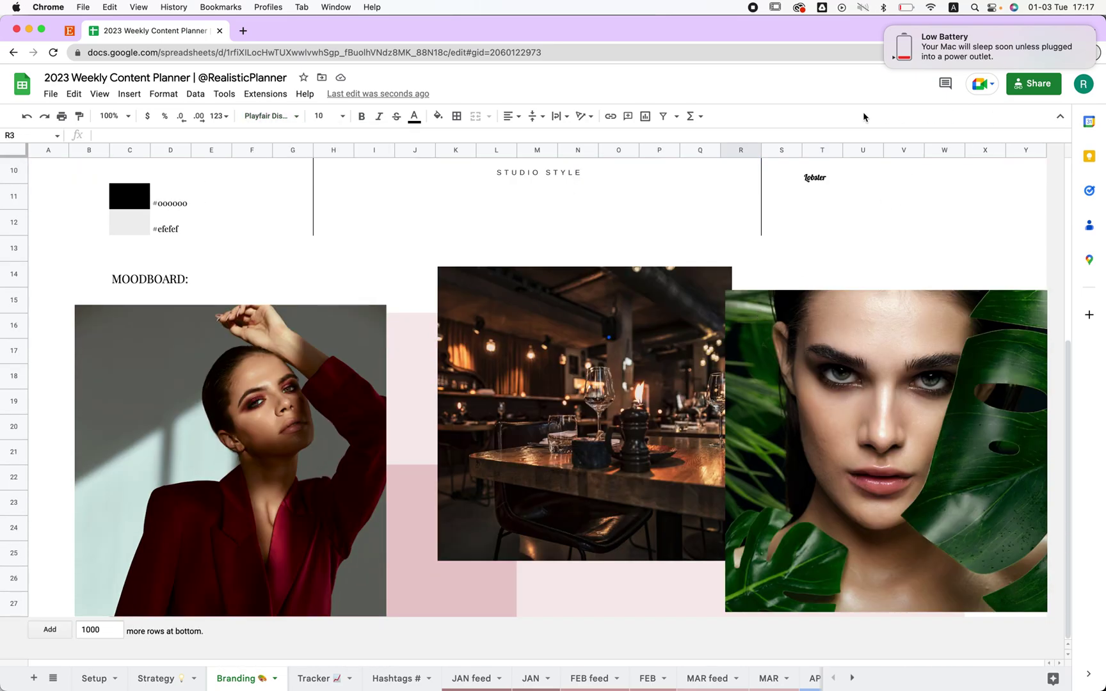
Shift the three moodboard photos to the right as a test, then undo it
click(274, 392)
shift+click(576, 369)
shift+click(864, 361)
drag(203, 482, 579, 507)
click(251, 368)
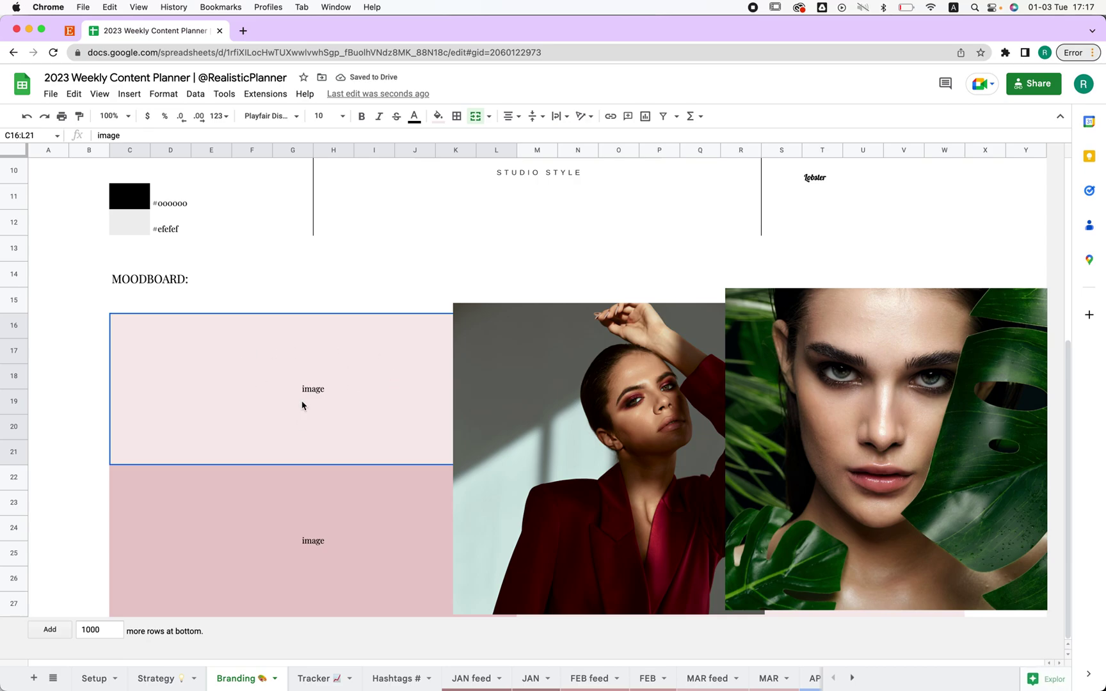
key(super+z)
scroll(604, 386, down, 5)
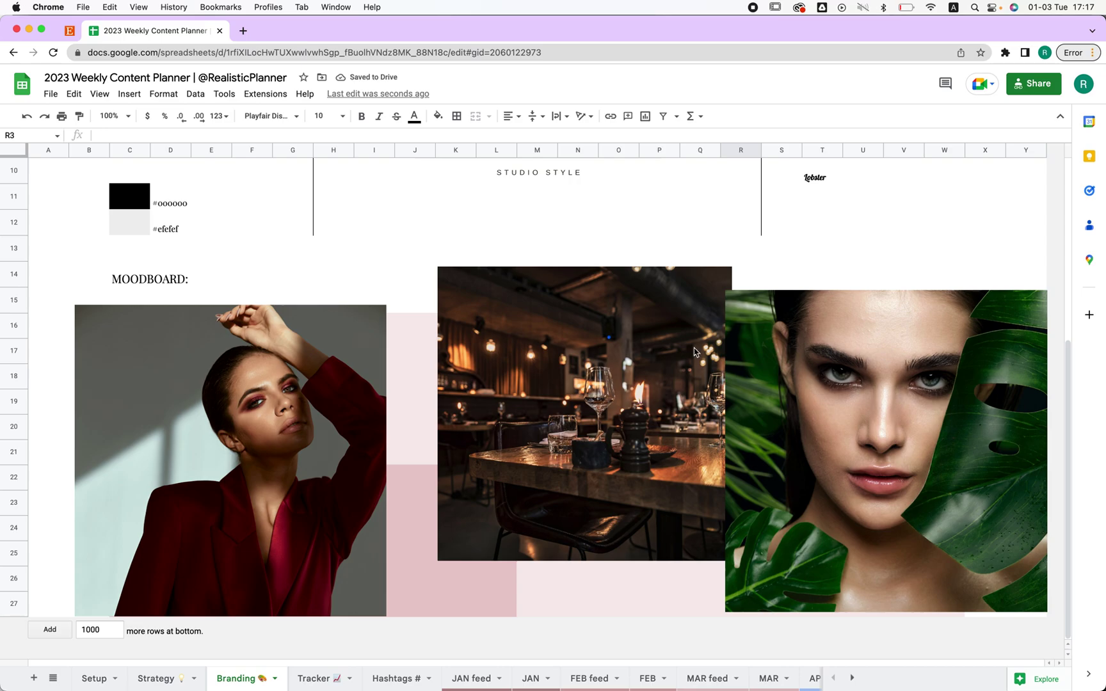
Start a new drawing and close it empty, then go to the Tracker sheet
click(130, 94)
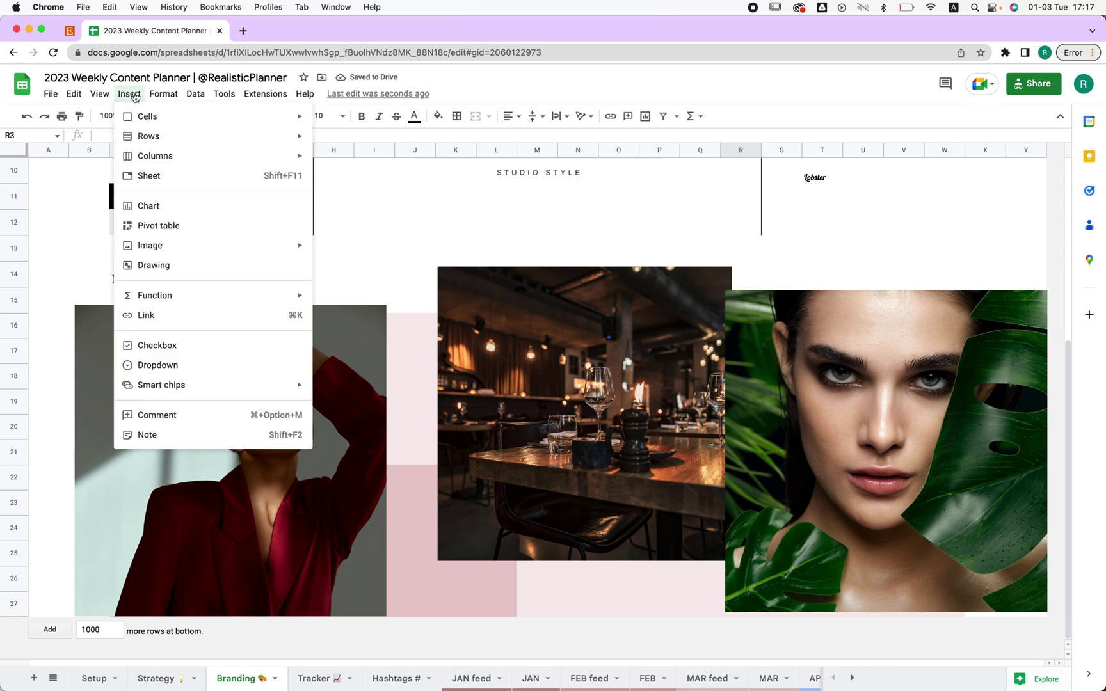
click(154, 265)
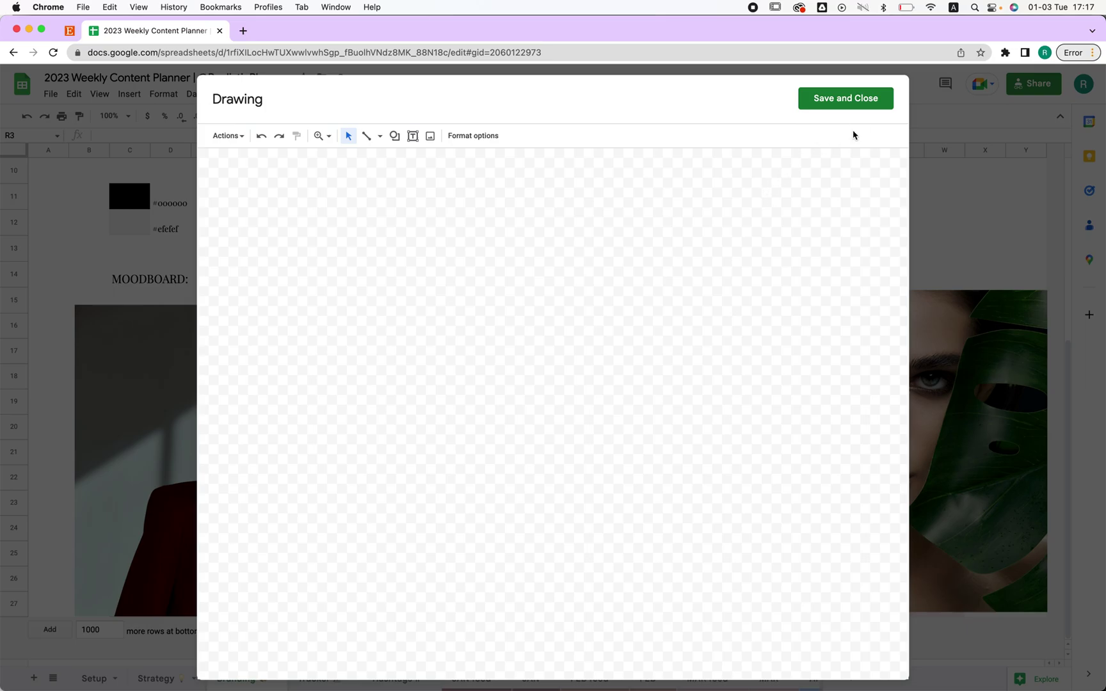
click(846, 101)
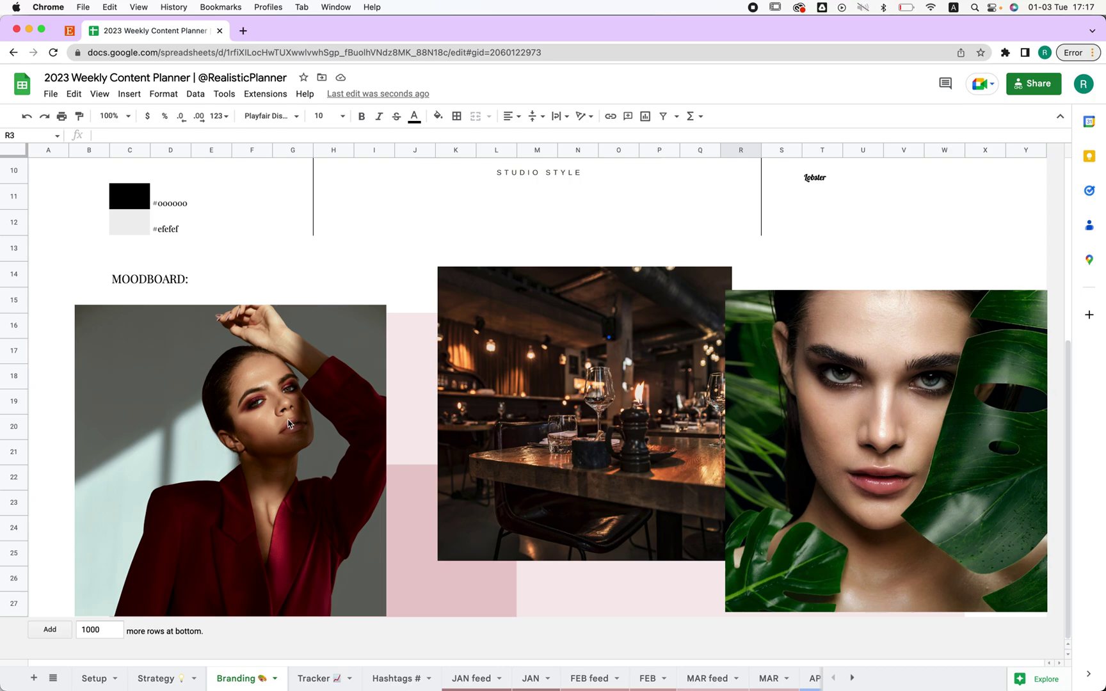
click(323, 678)
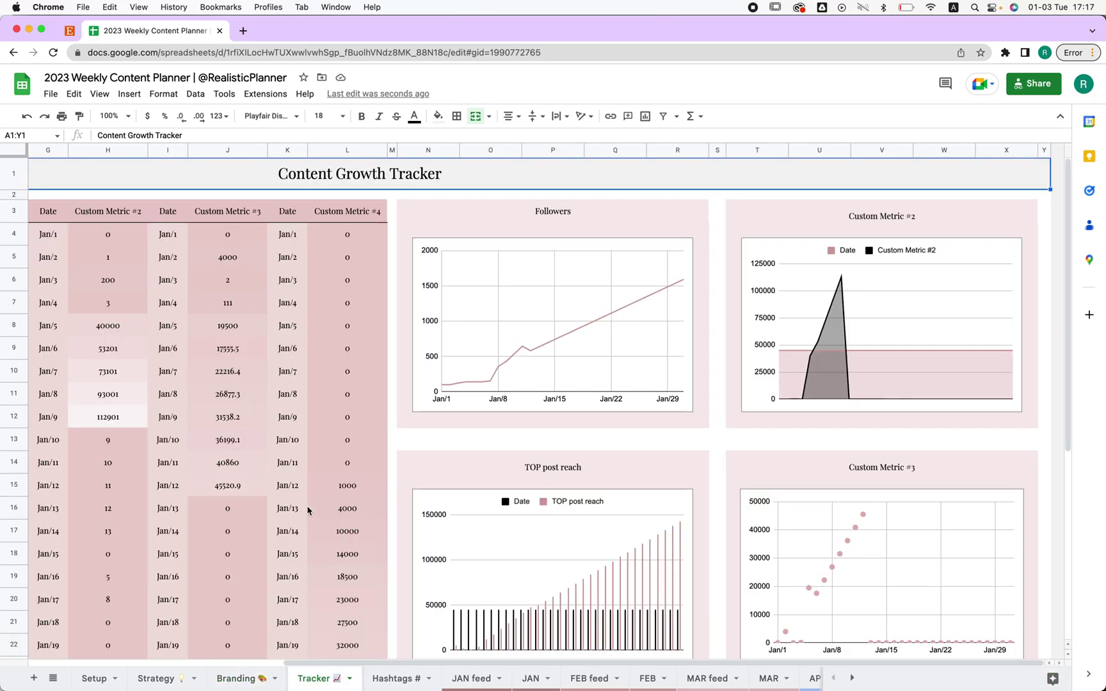
Set the Tracker start date in A4 to Feb 1, 2023 and fill it down column A
scroll(301, 499, left, 6)
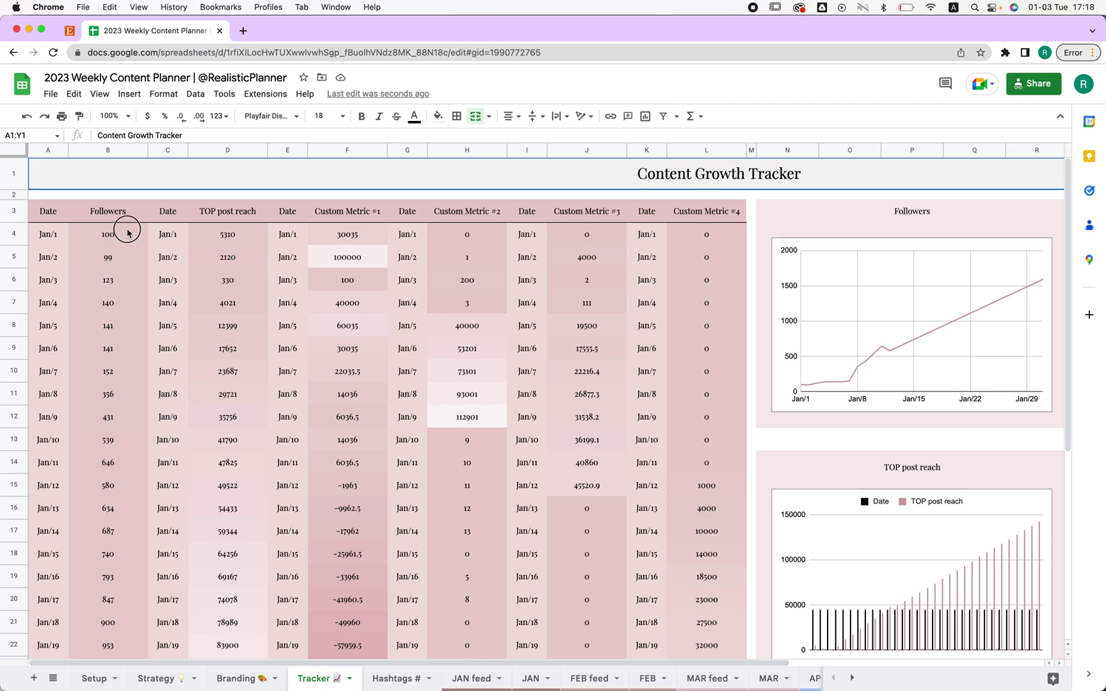
drag(127, 234, 128, 420)
drag(220, 212, 233, 383)
drag(363, 217, 365, 322)
double_click(47, 234)
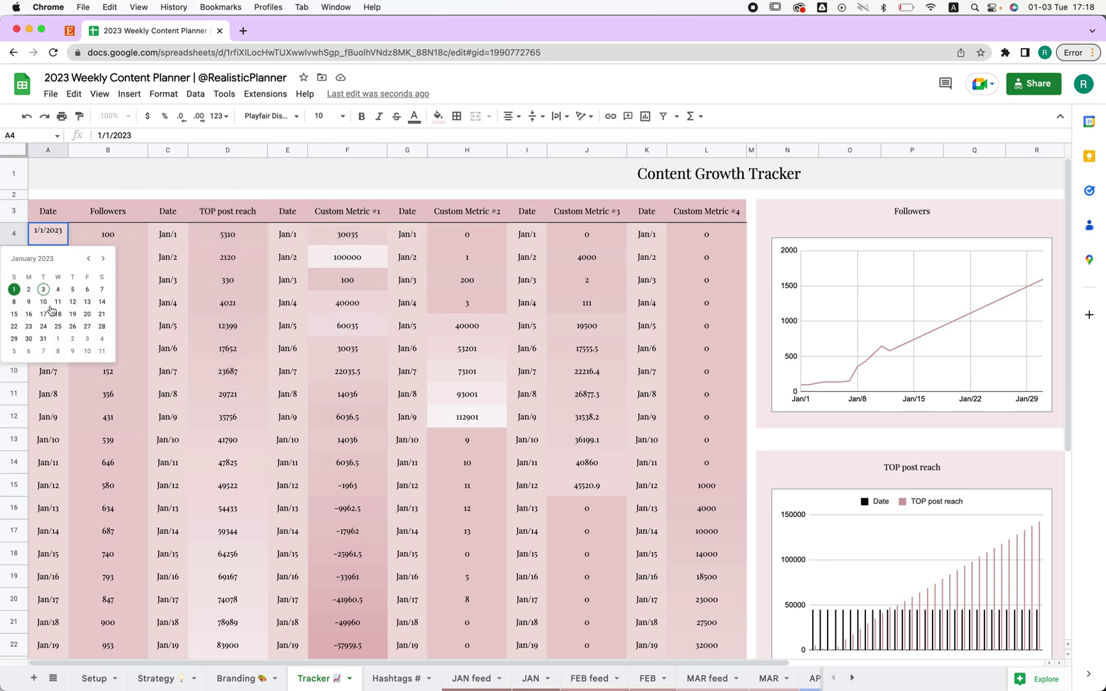
click(271, 294)
double_click(41, 229)
click(102, 258)
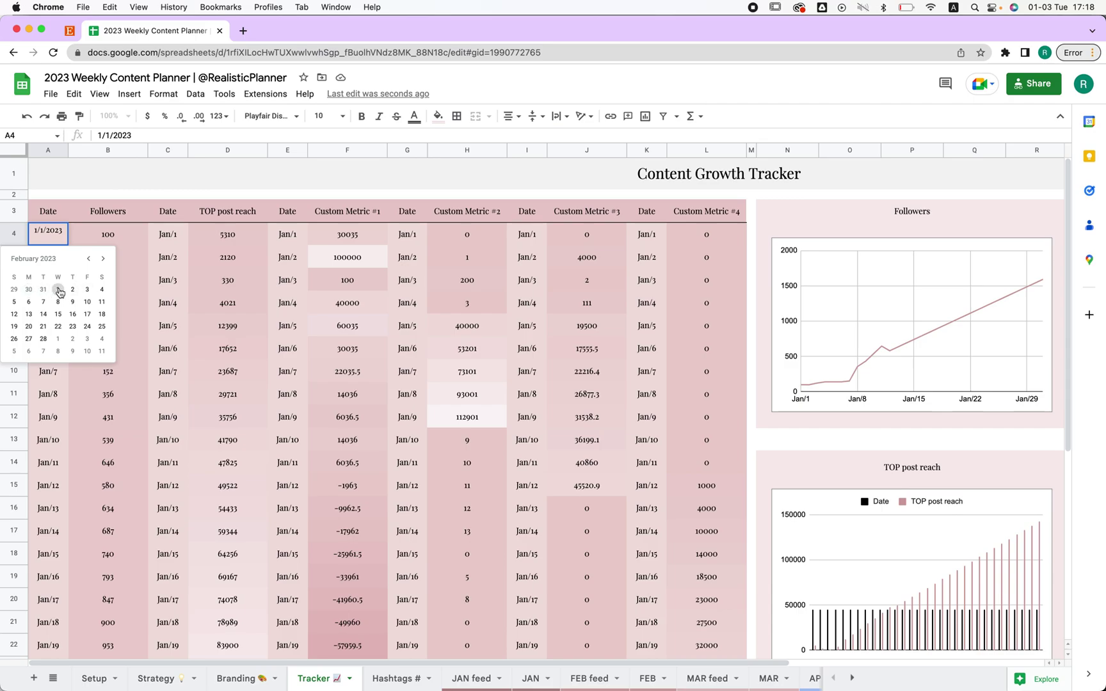
click(59, 292)
drag(68, 245, 42, 612)
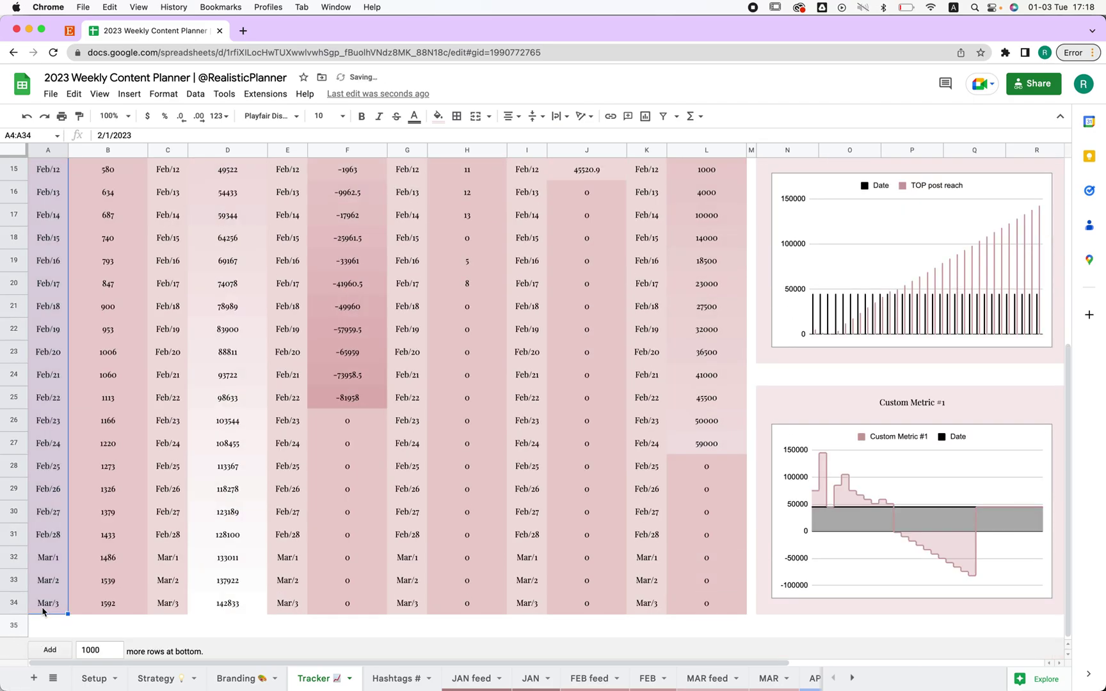
click(61, 403)
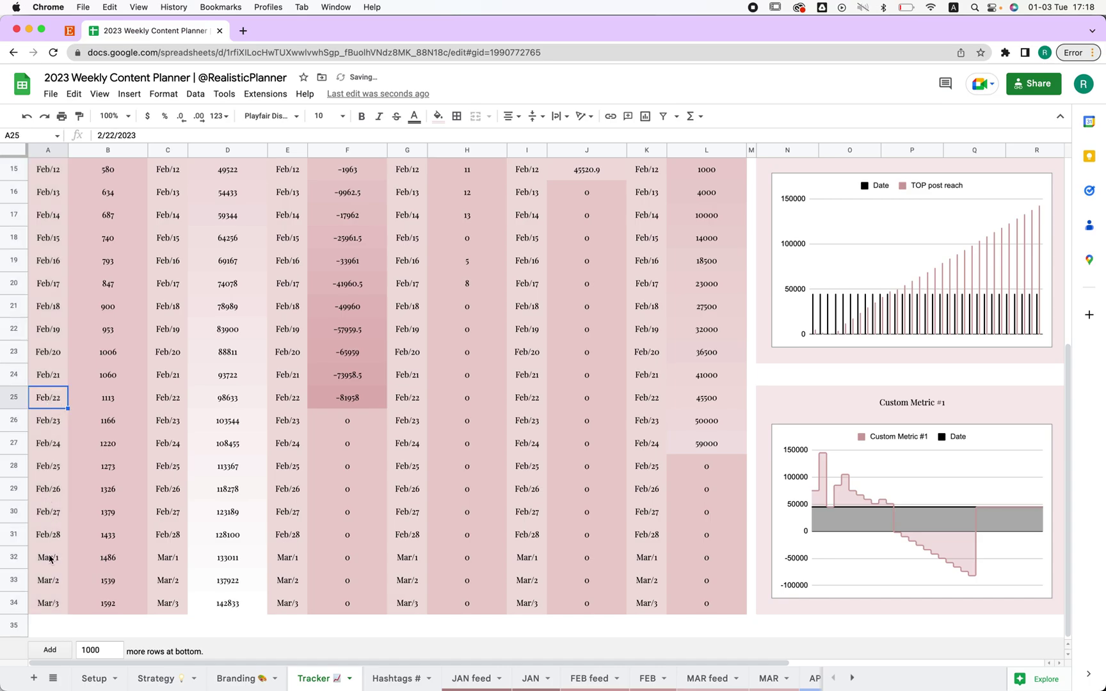
Clear the Mar/1–Mar/3 rows, A32:L34, at the bottom of the growth table
drag(50, 559, 700, 605)
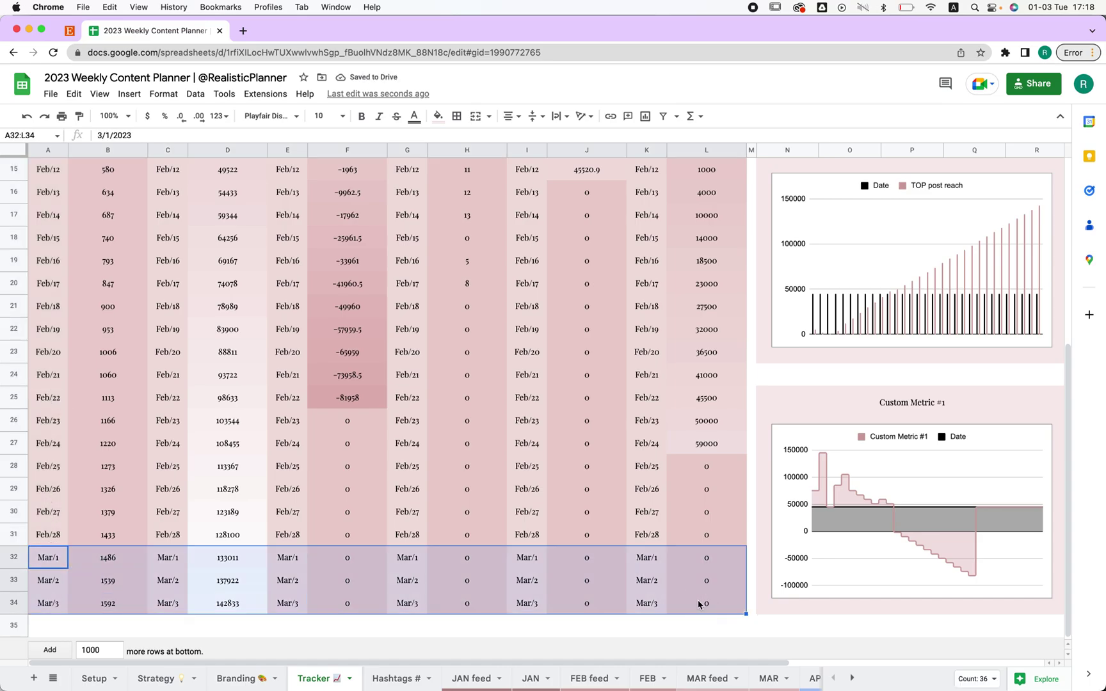
key(Delete)
scroll(655, 392, up, 5)
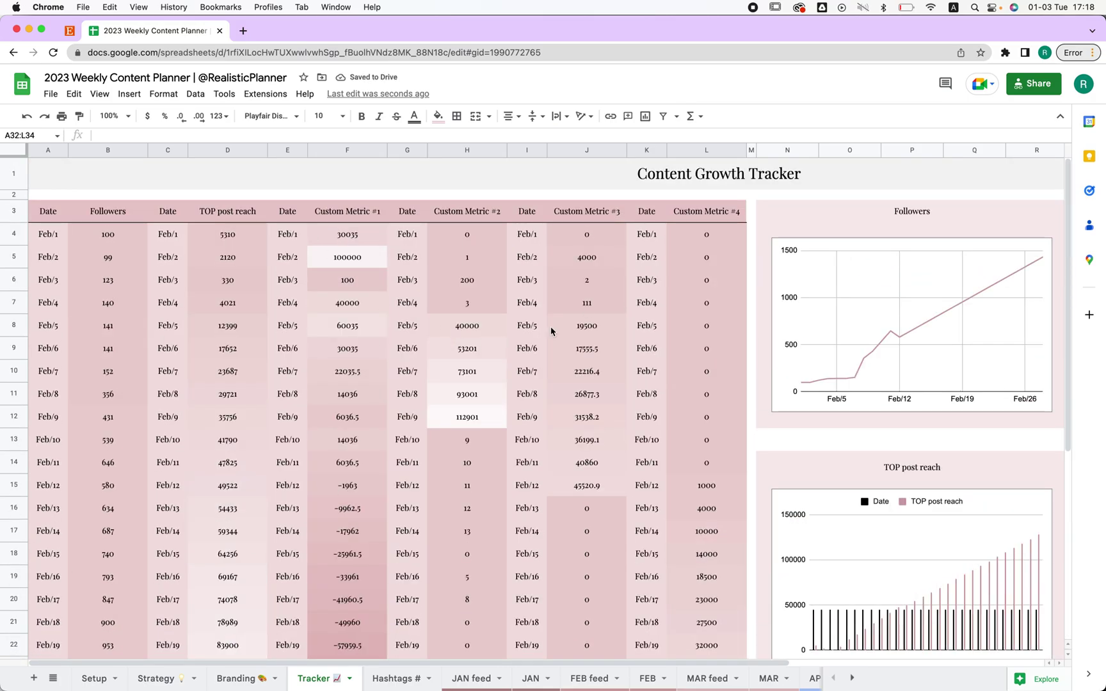
click(364, 259)
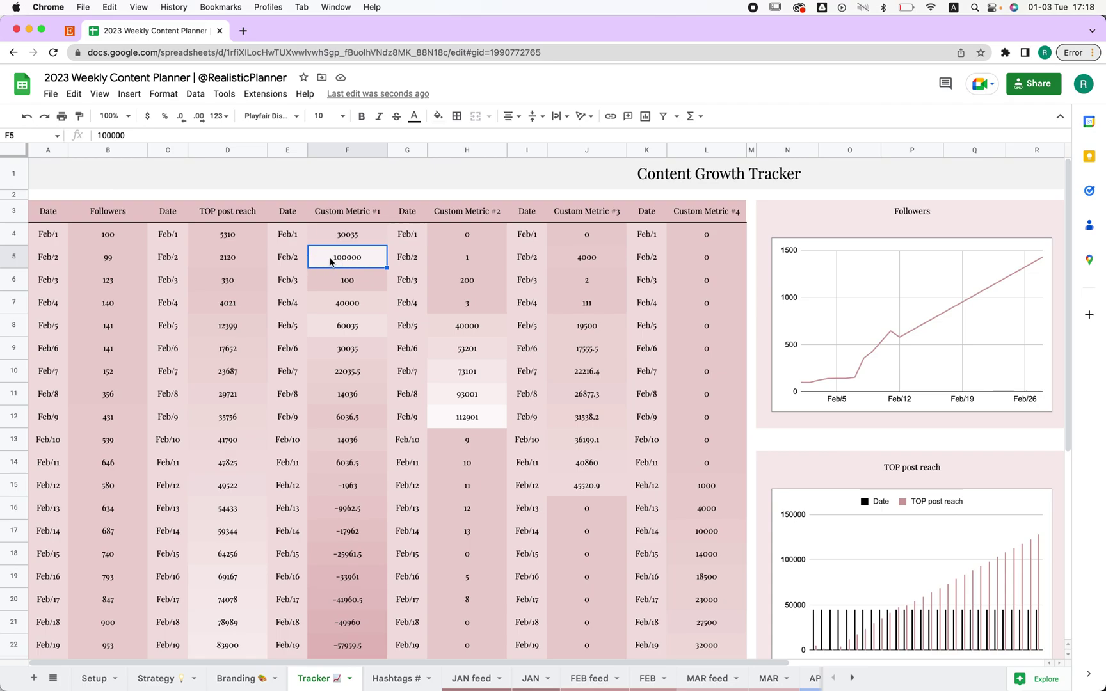
click(346, 440)
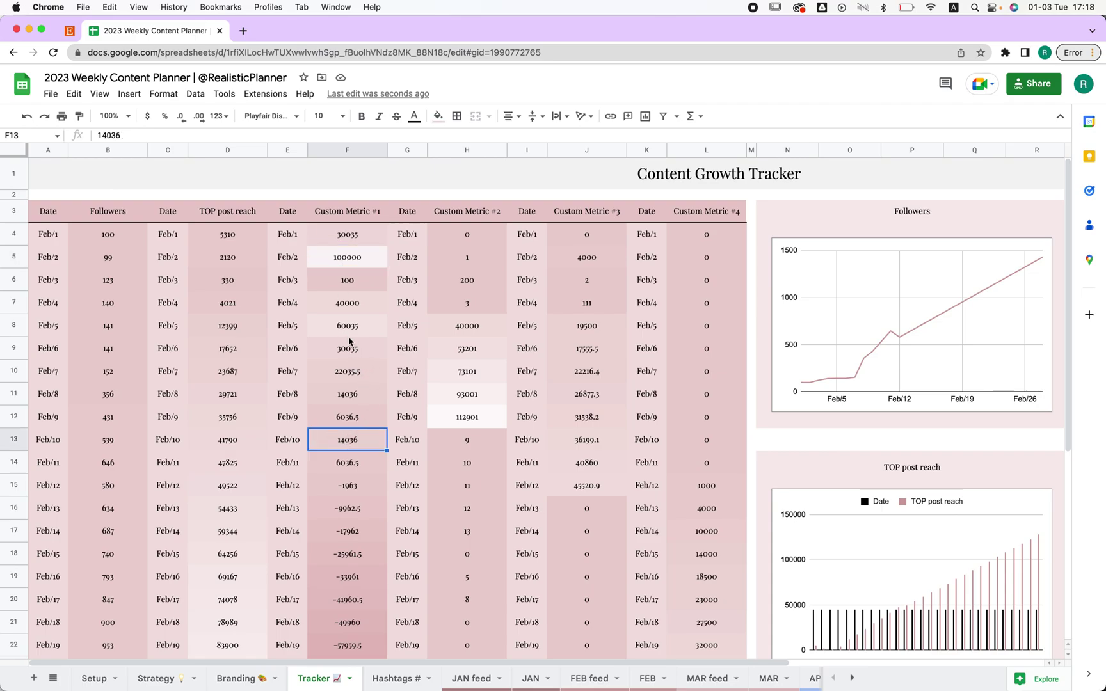
double_click(358, 439)
text(00000)
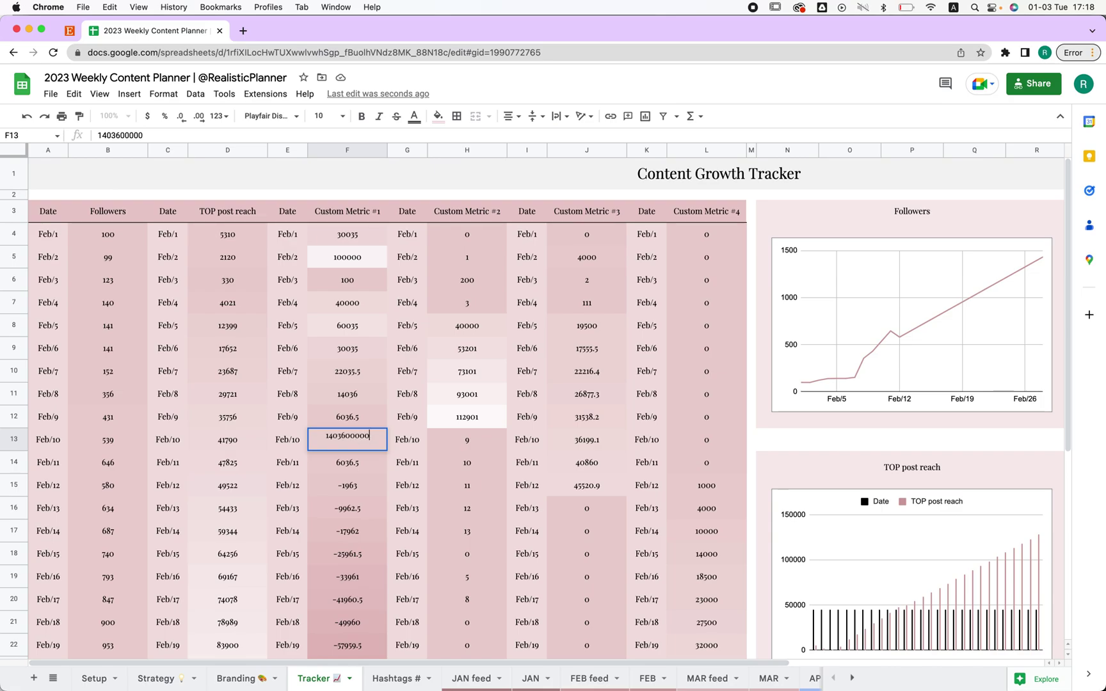
key(Return)
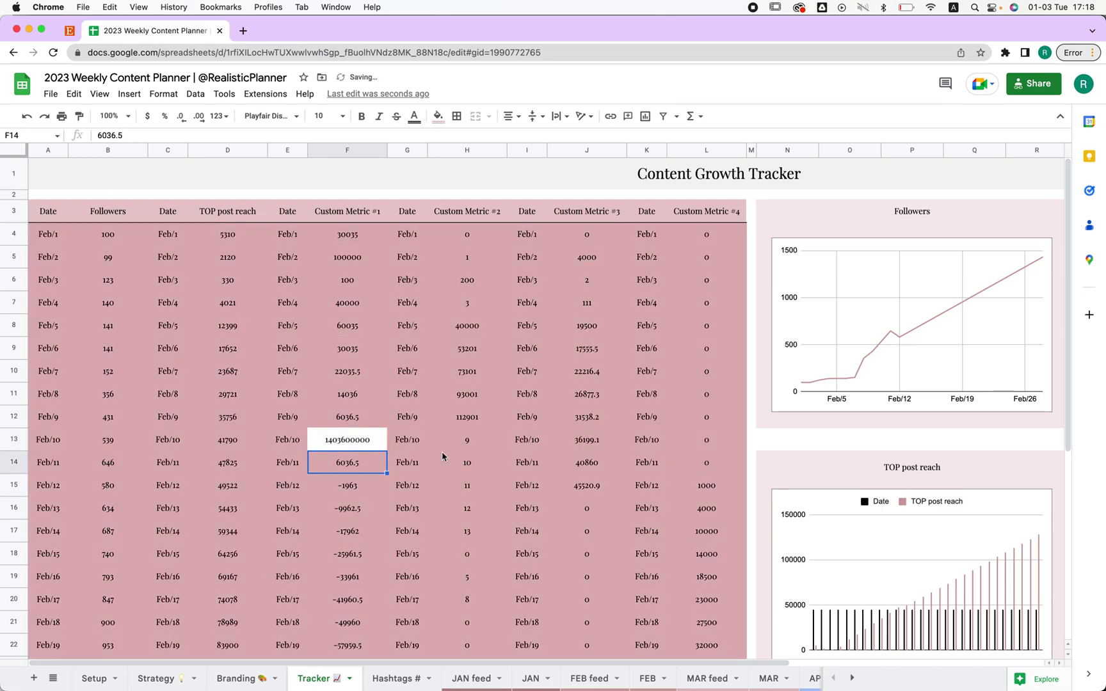
key(super+z)
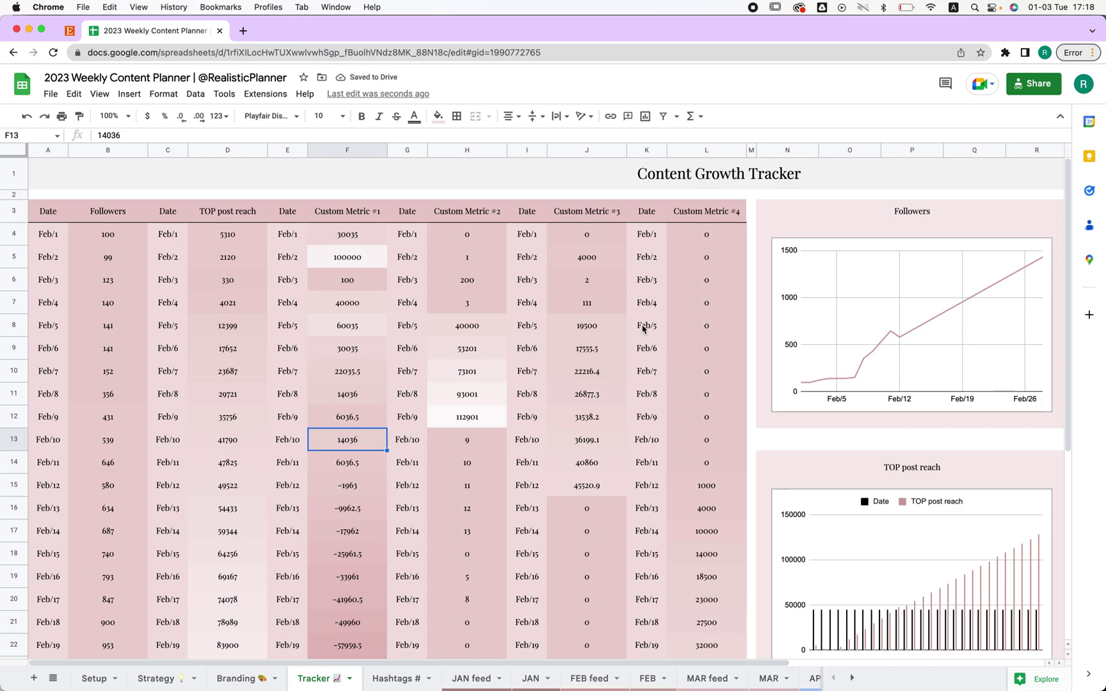
Rename the F3 header from Custom Metric #1 to NAME, then undo the rename
scroll(646, 331, right, 6)
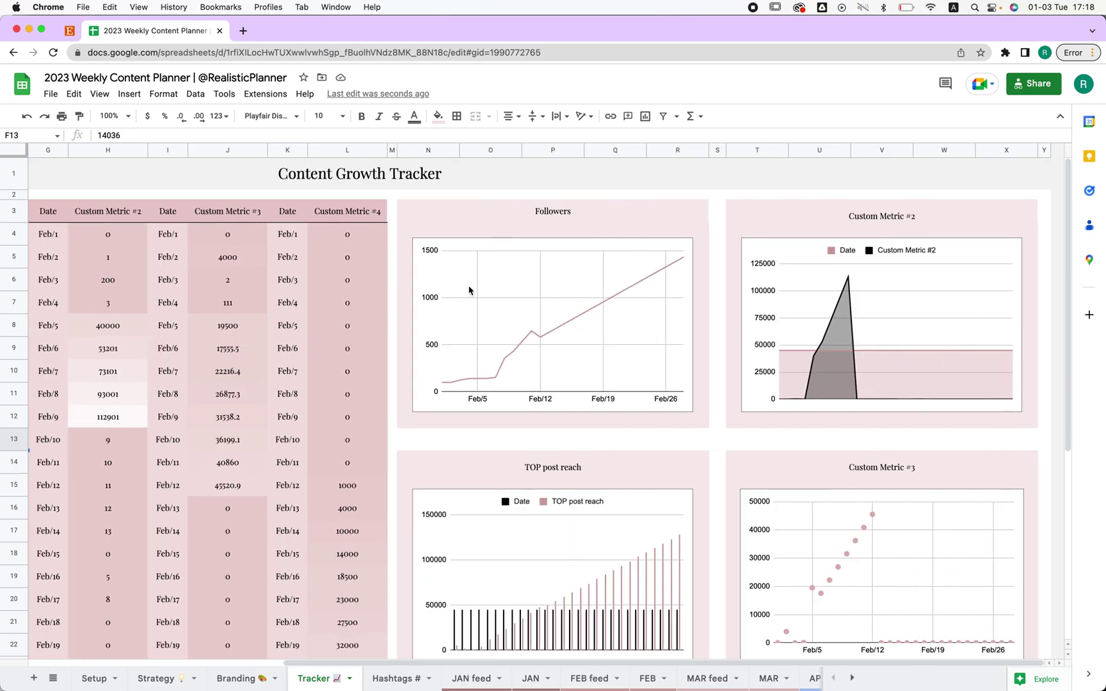
scroll(306, 281, left, 6)
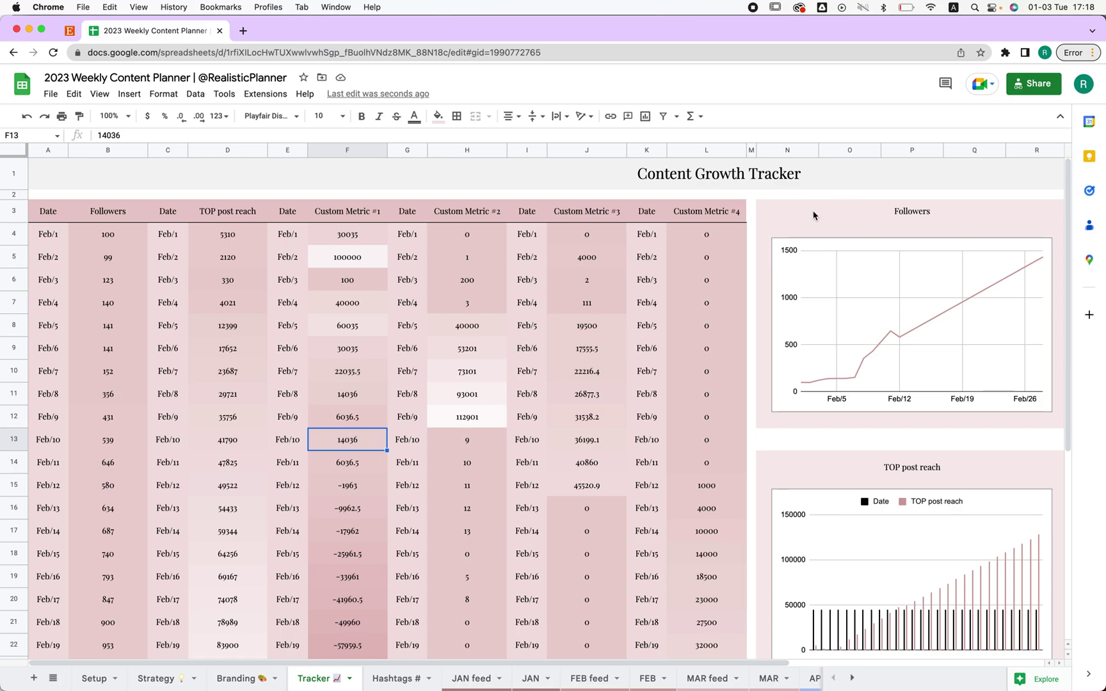
click(105, 219)
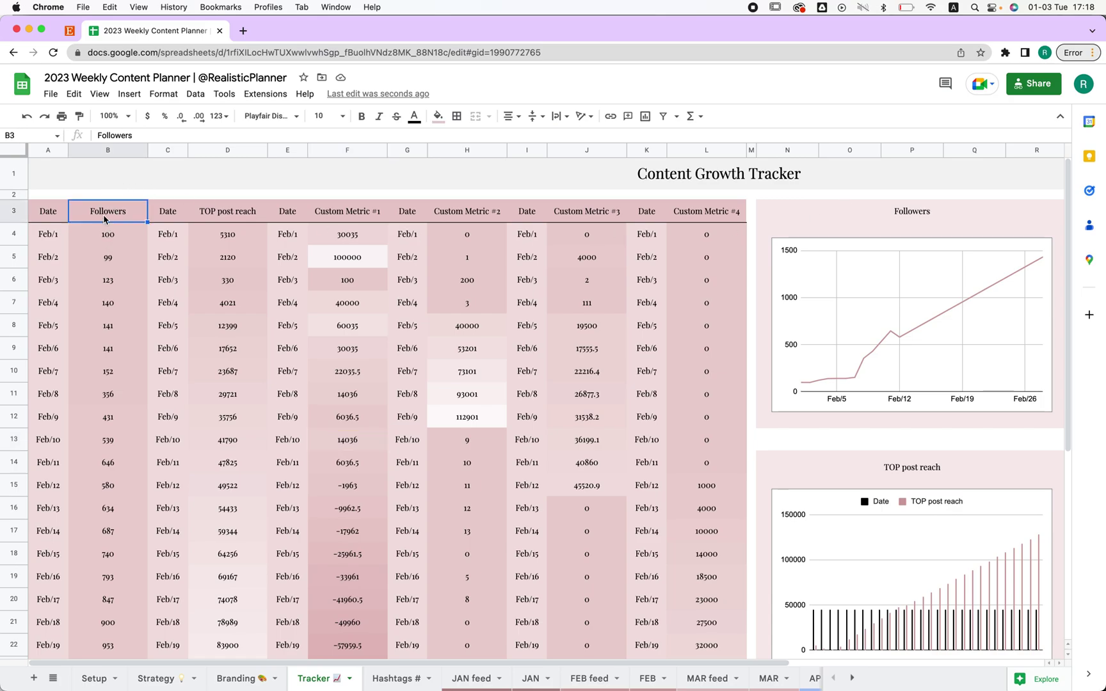
triple_click(352, 214)
text(NAME)
key(Return)
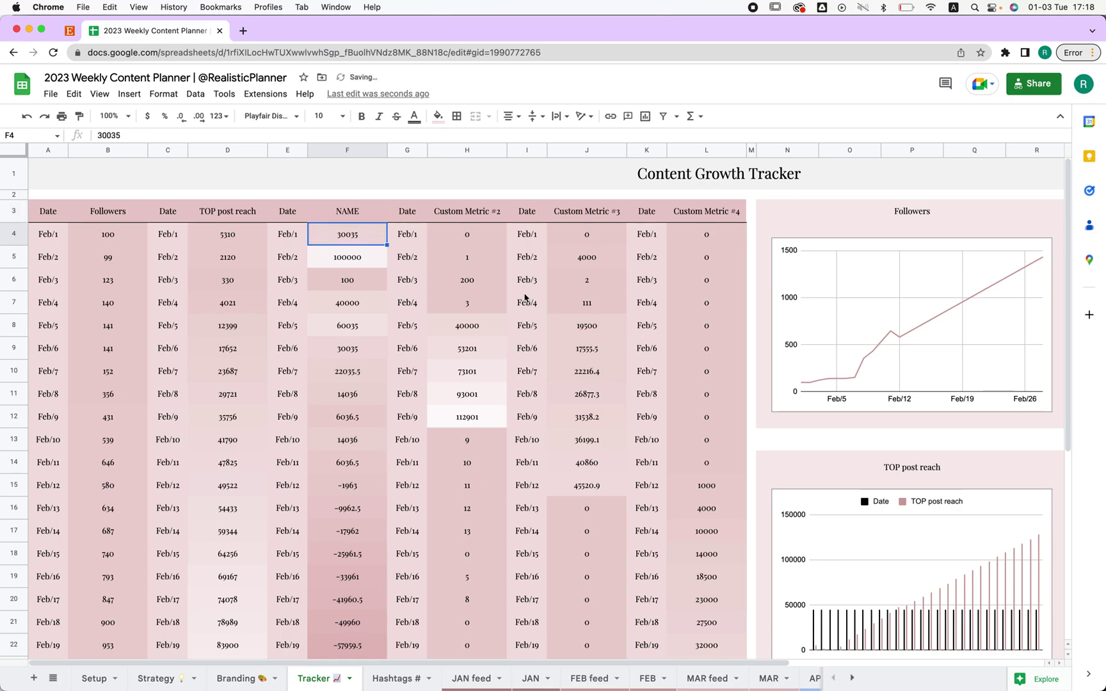
scroll(525, 297, right, 6)
scroll(525, 298, down, 5)
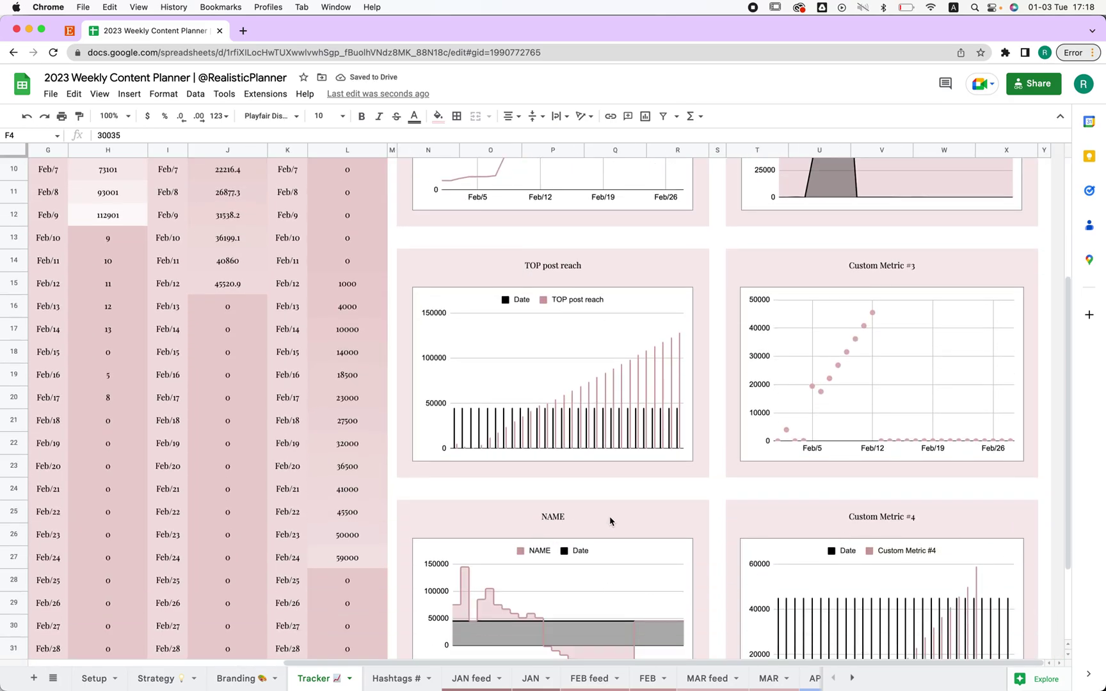
key(ctrl+z)
Undo the row clearing and Feb start date, restoring Mar/1–Mar/3 and Jan/1 dates
scroll(673, 488, down, 10)
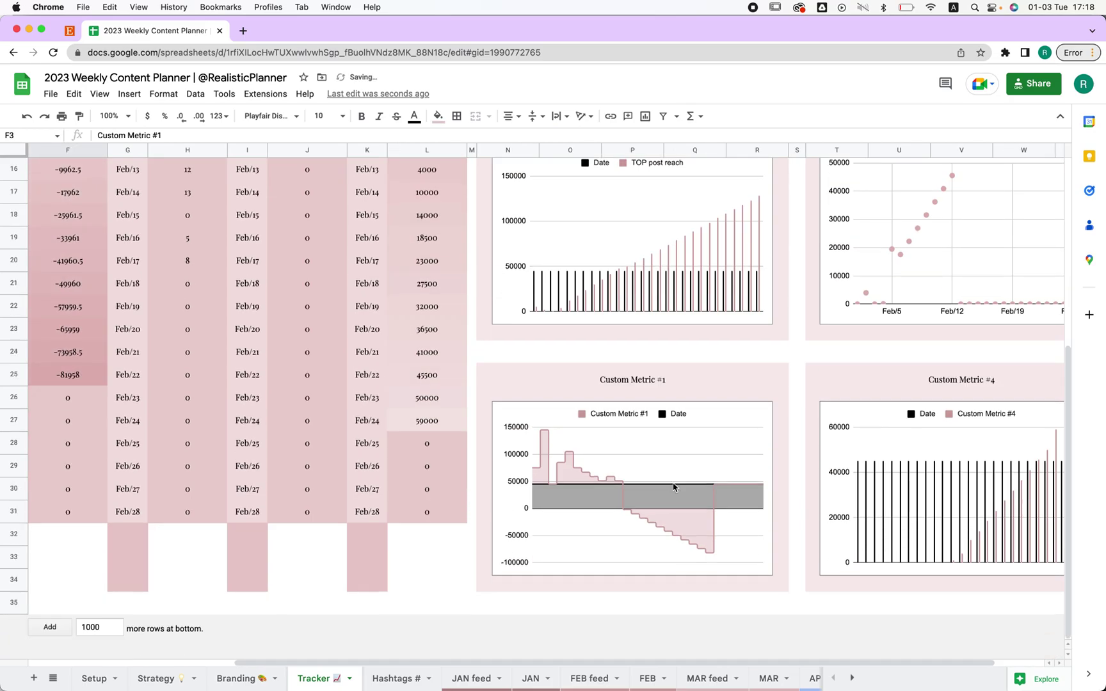
scroll(903, 415, right, 2)
scroll(903, 415, up, 15)
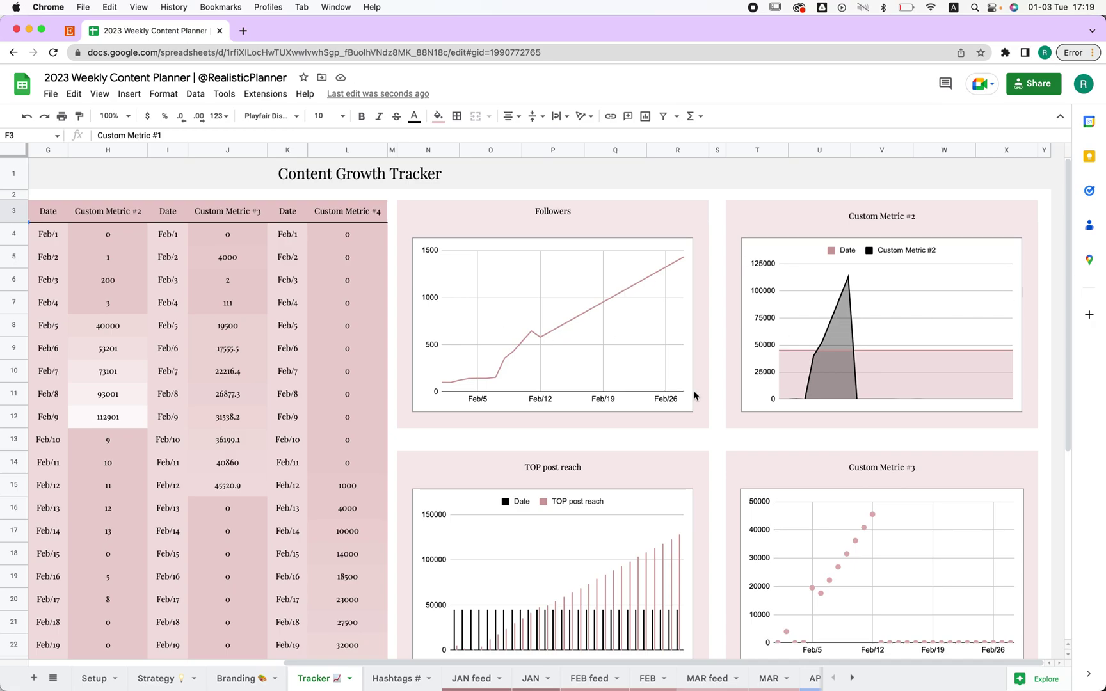
scroll(707, 416, down, 5)
scroll(762, 312, left, 4)
scroll(764, 431, right, 4)
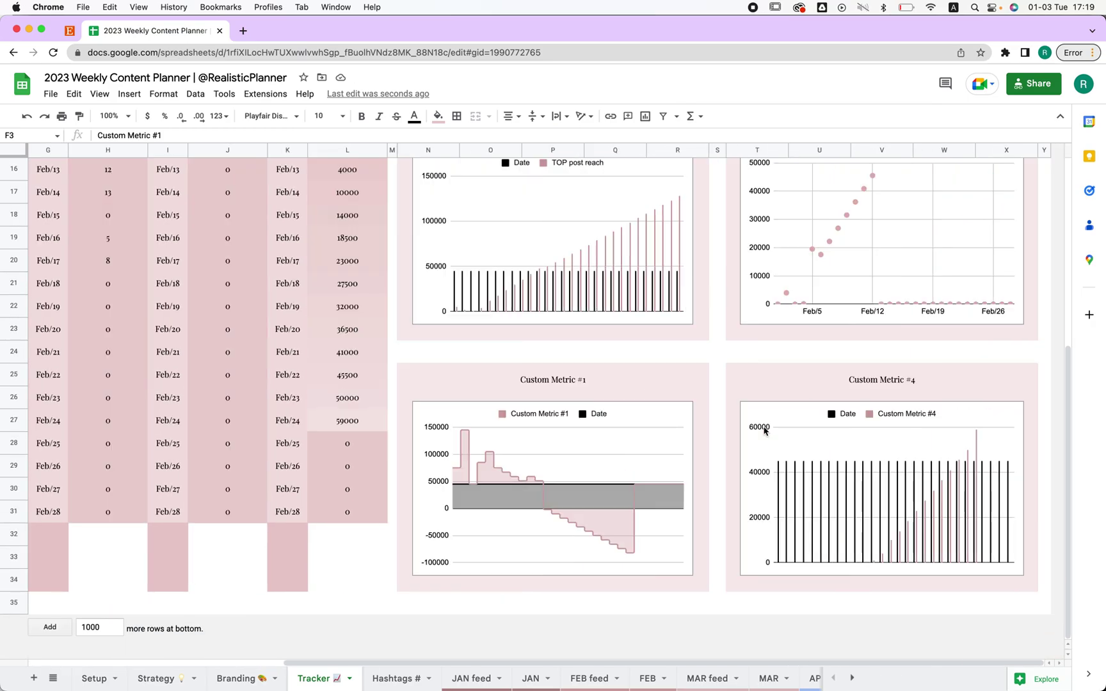
scroll(764, 430, left, 5)
key(super+z)
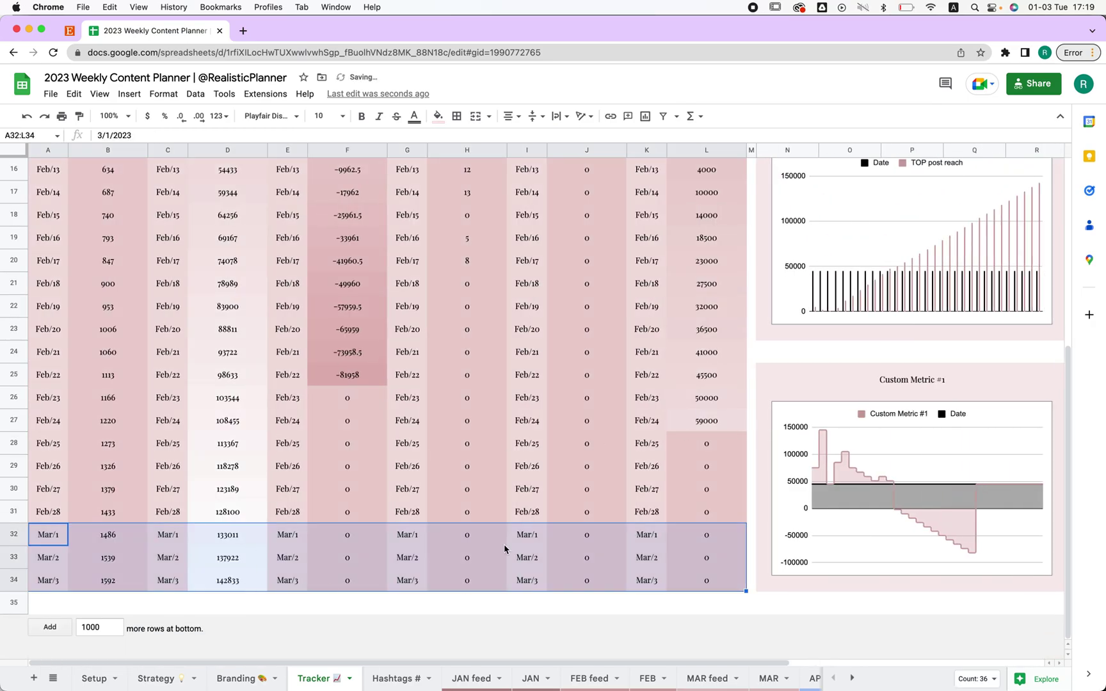
key(super+z)
On Hashtags #, untick D6 for #socialmediamarketingtips (964,555 posts), then view the JAN sheet
click(392, 679)
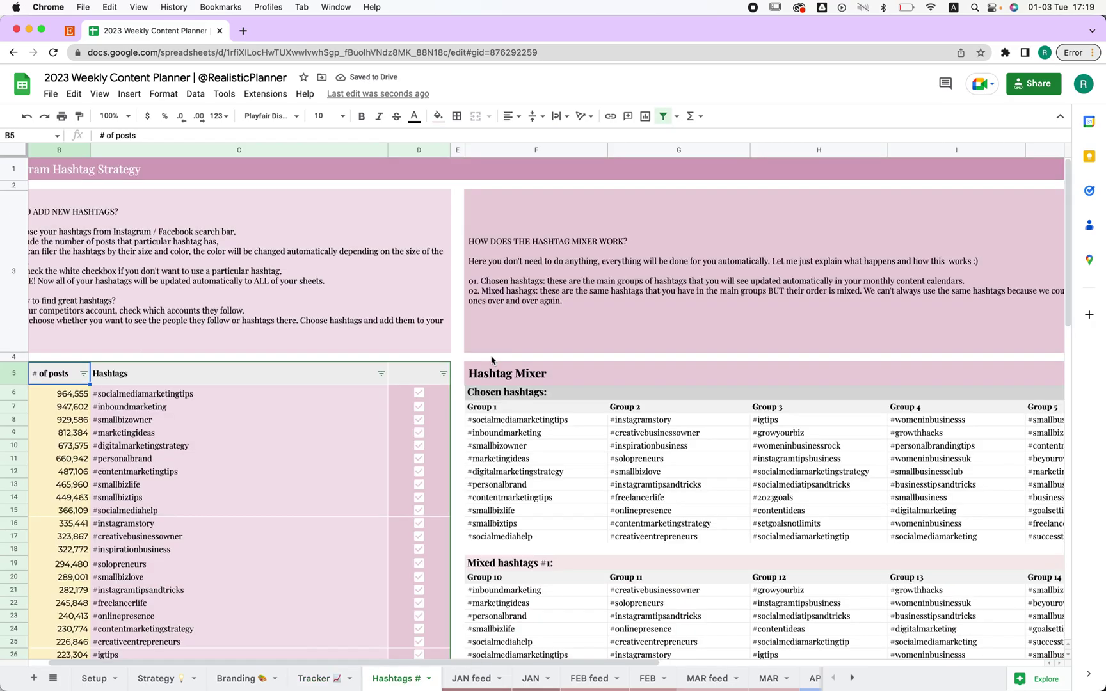
scroll(492, 361, left, 1)
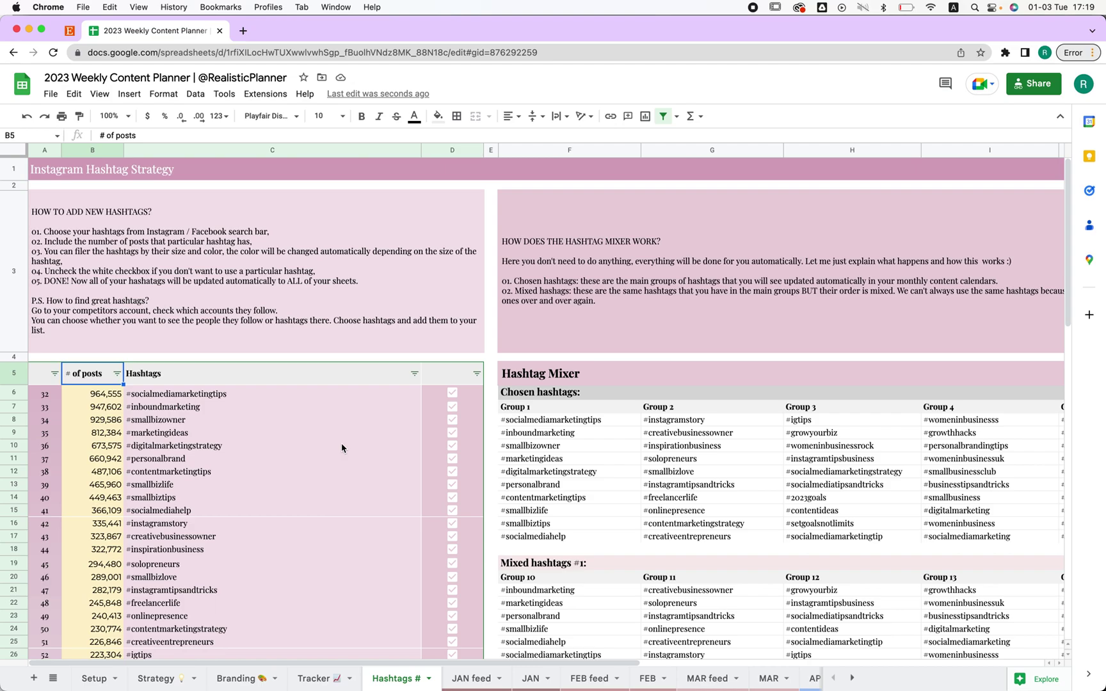
scroll(342, 443, down, 5)
scroll(341, 443, up, 1)
scroll(341, 444, up, 3)
click(170, 364)
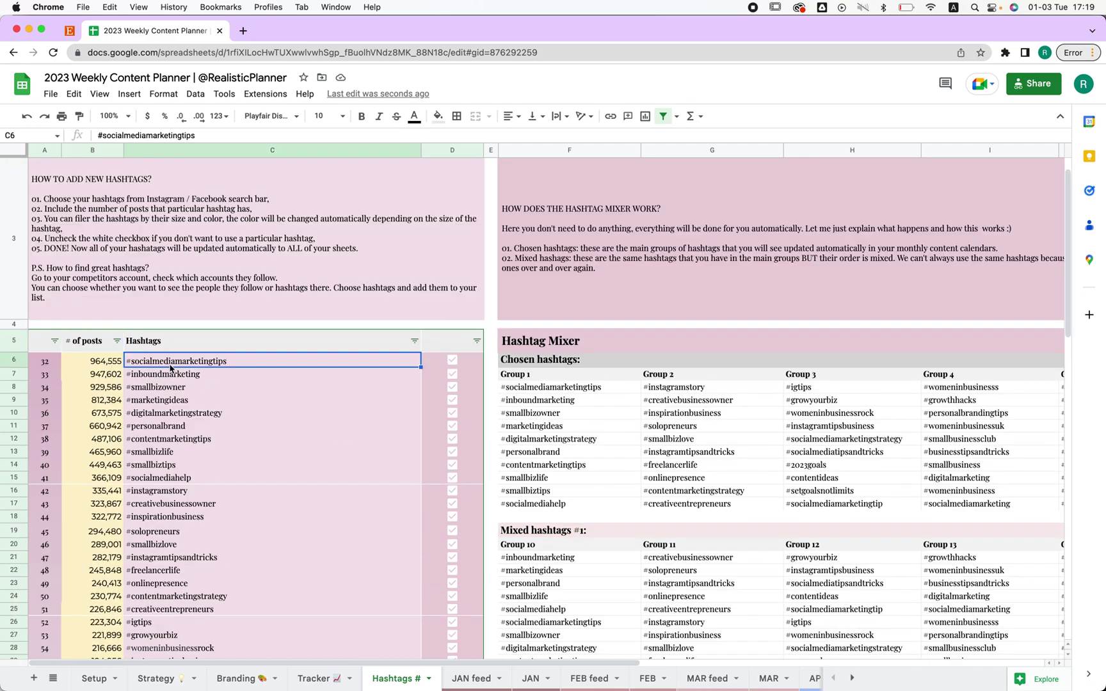
click(116, 365)
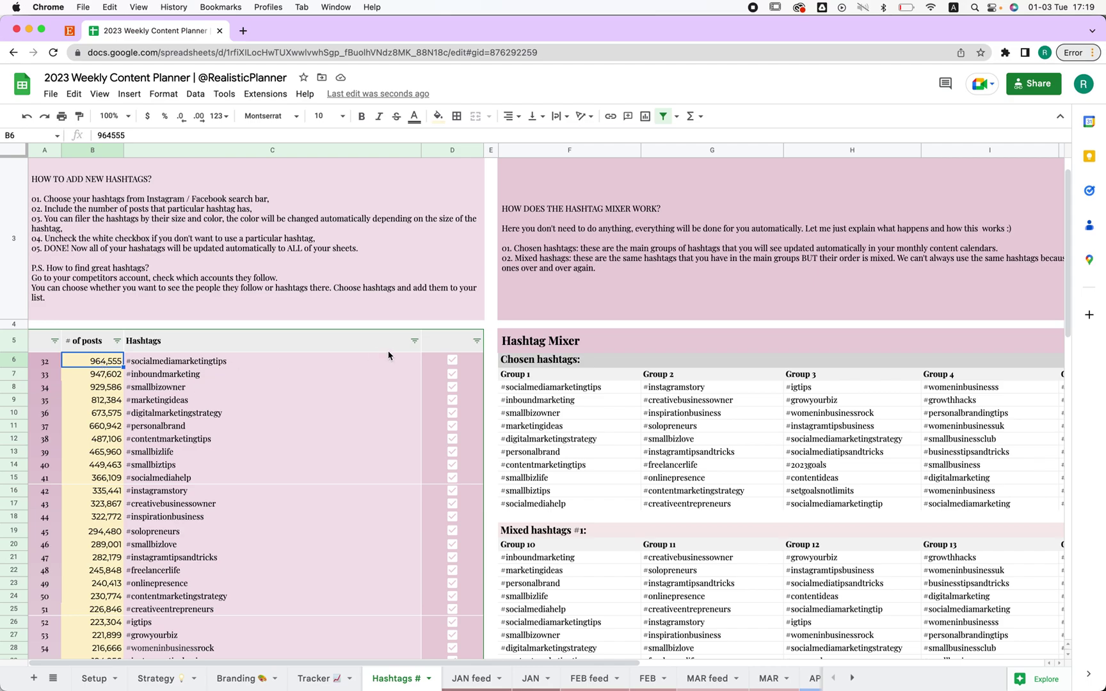
click(453, 360)
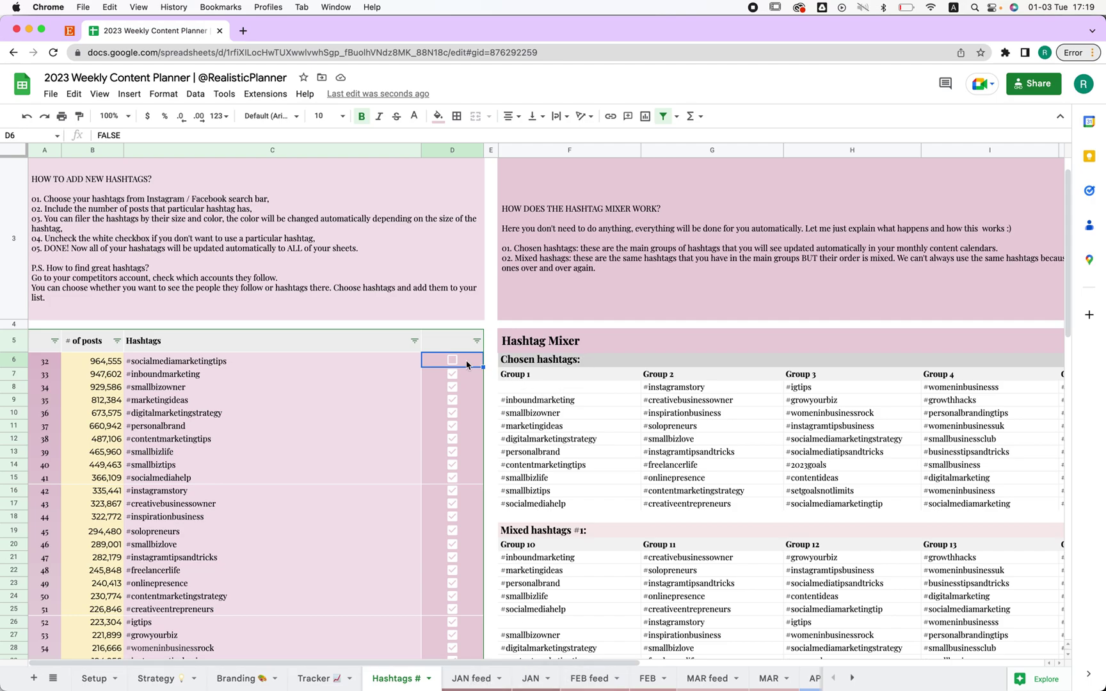
click(531, 679)
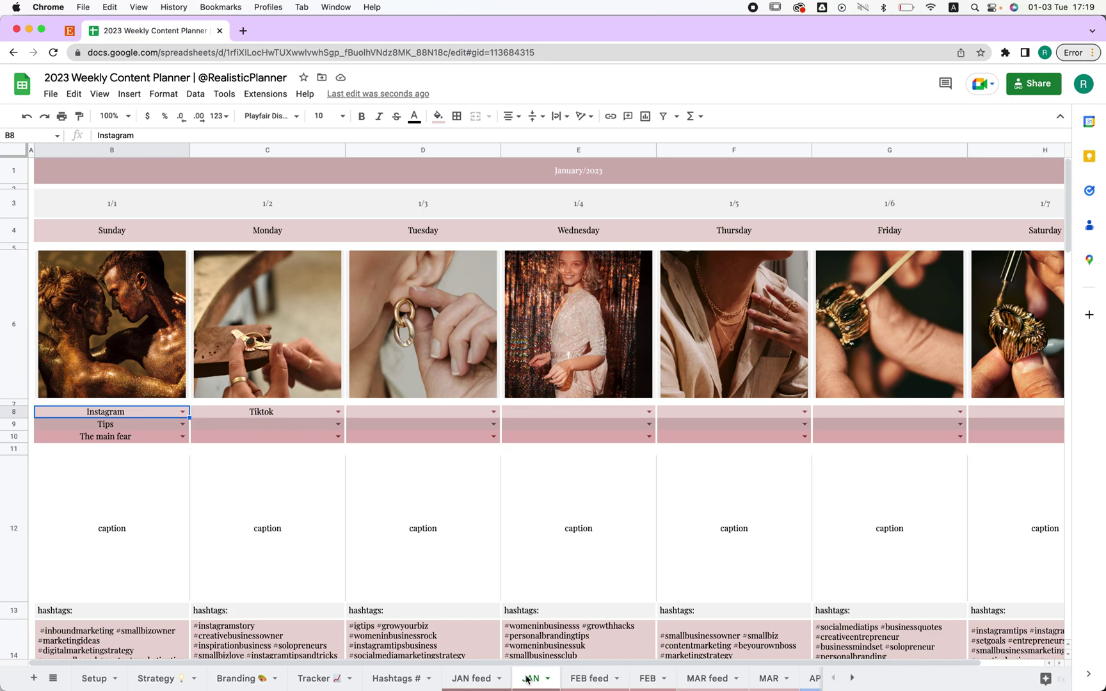
Select the first week's hashtag cells B14 to H14 on the planner
scroll(326, 602, down, 4)
drag(145, 418, 832, 401)
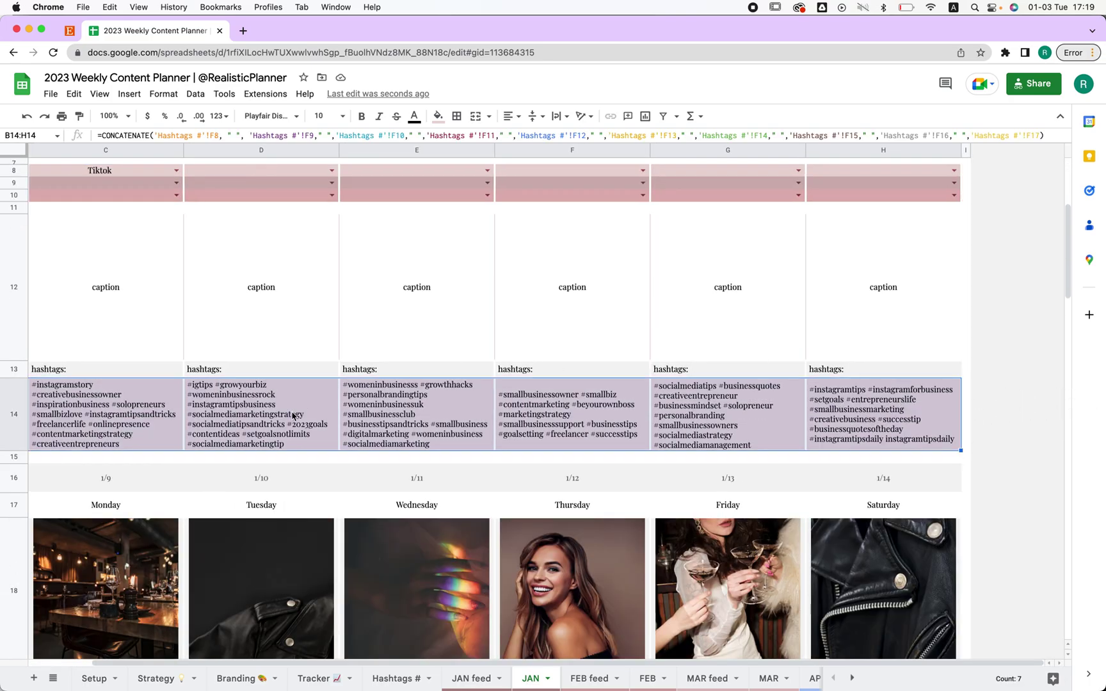
scroll(337, 411, left, 2)
scroll(337, 411, up, 5)
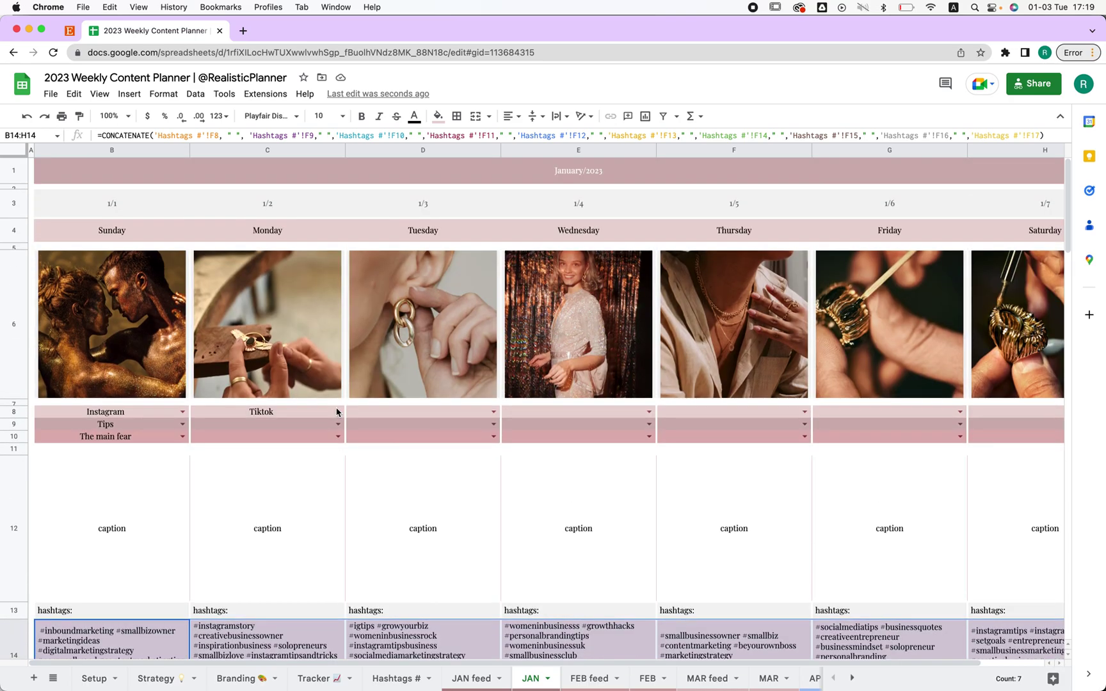
On Hashtags #, re-include #socialmediamarketingtips in the mixer and select #smallbusinessowners in C62
click(402, 679)
click(451, 360)
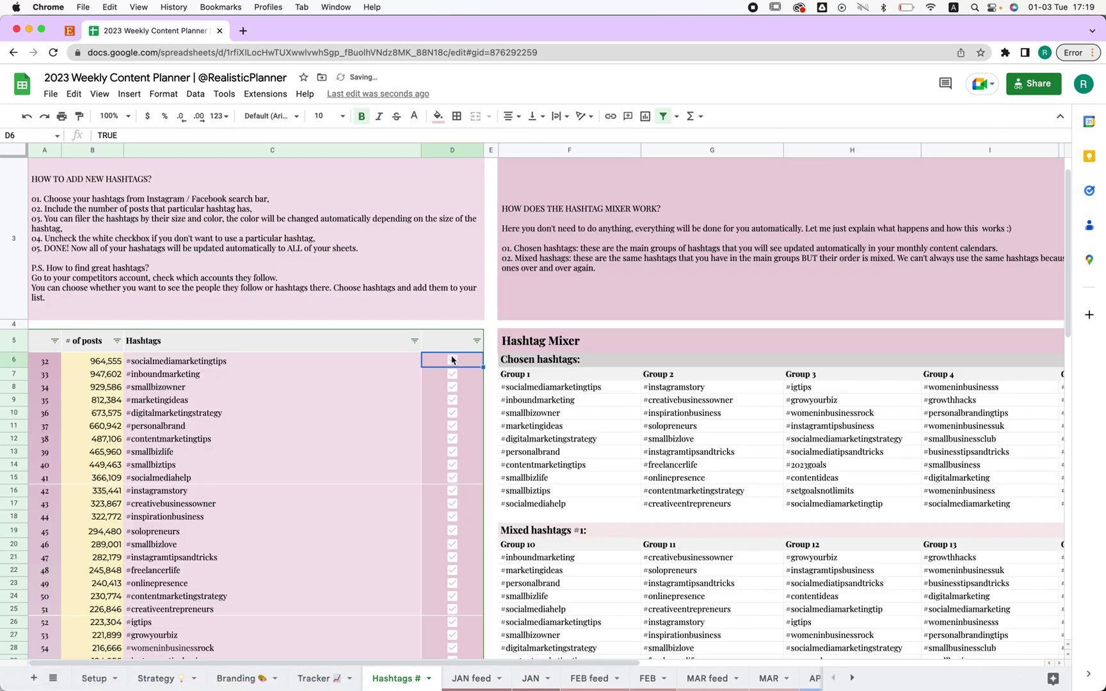
drag(190, 361, 174, 608)
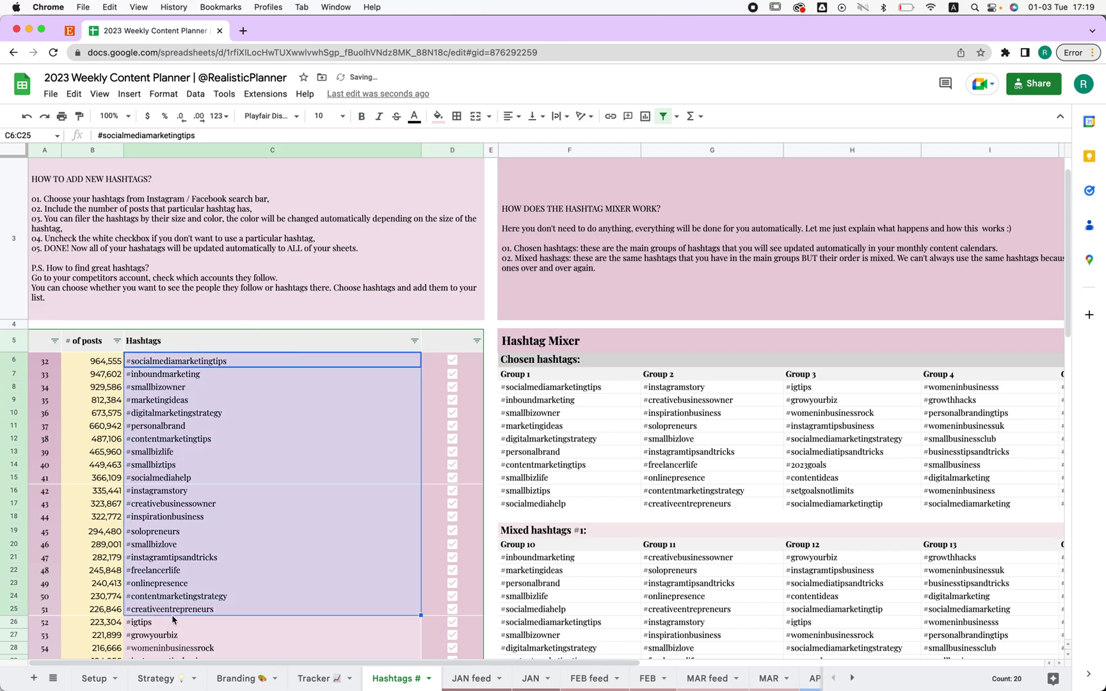
scroll(173, 615, down, 5)
scroll(192, 448, down, 5)
click(186, 557)
scroll(186, 560, down, 10)
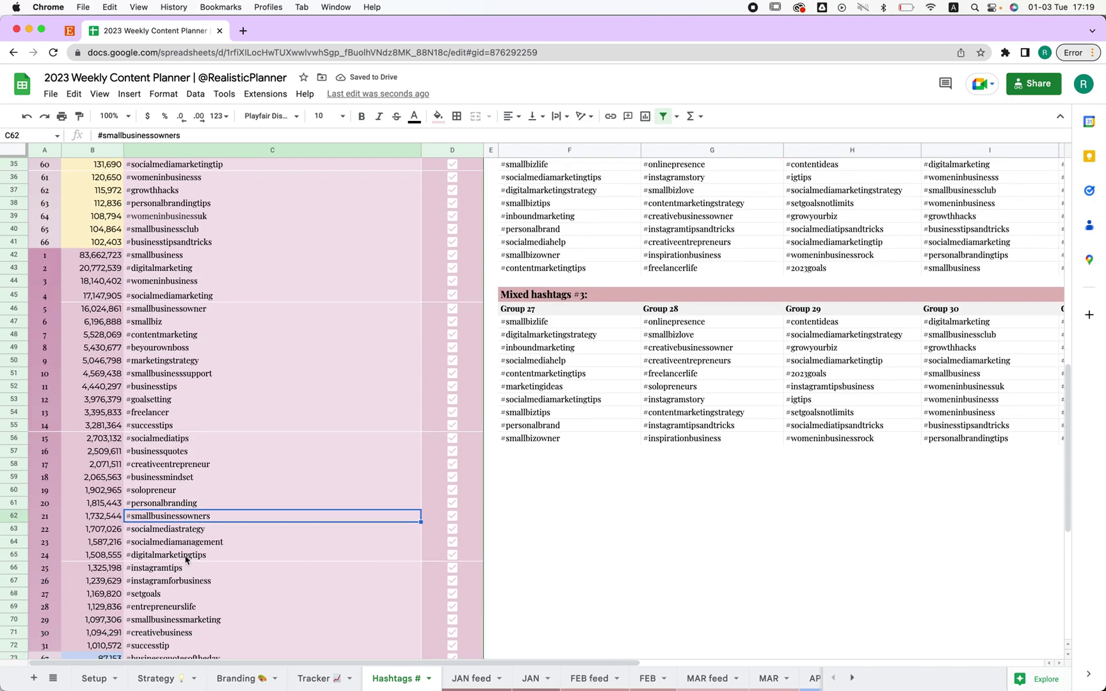
scroll(215, 413, up, 20)
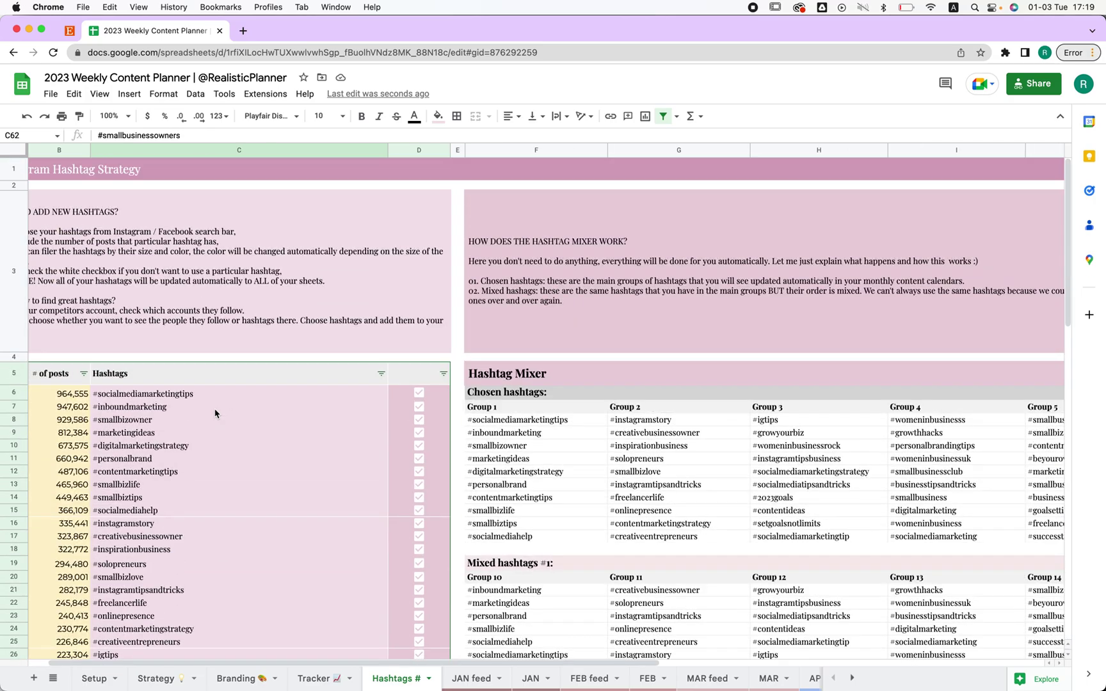
scroll(215, 413, left, 2)
scroll(186, 371, down, 5)
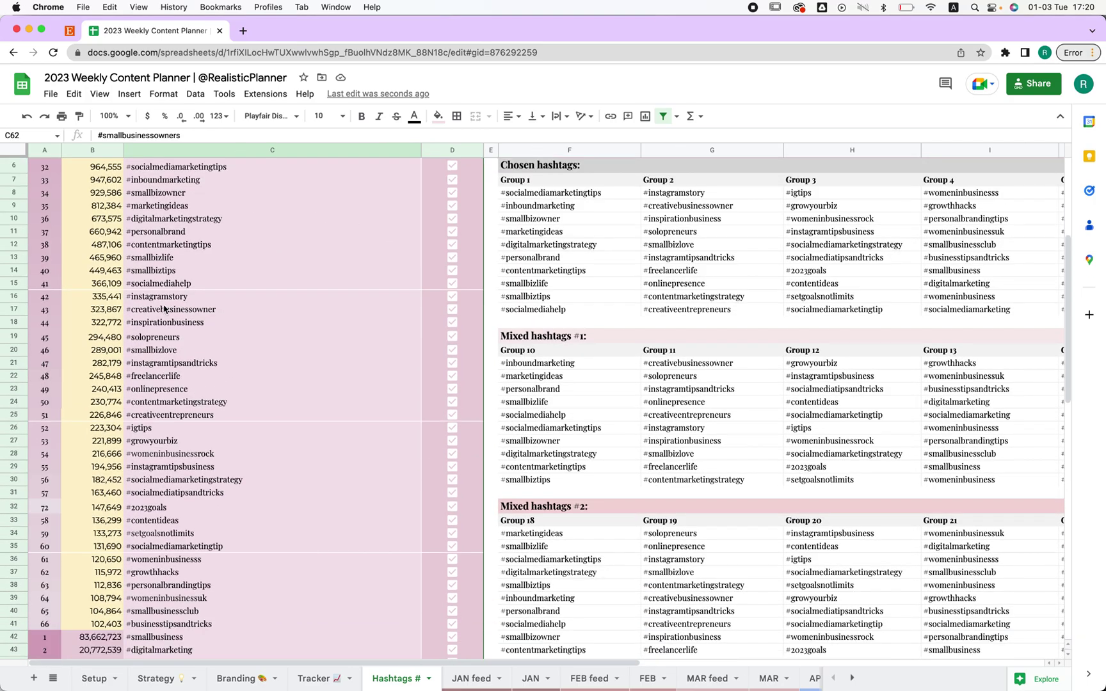
scroll(165, 308, up, 4)
Sort the hashtag rows by light magenta 3 fill color
click(116, 342)
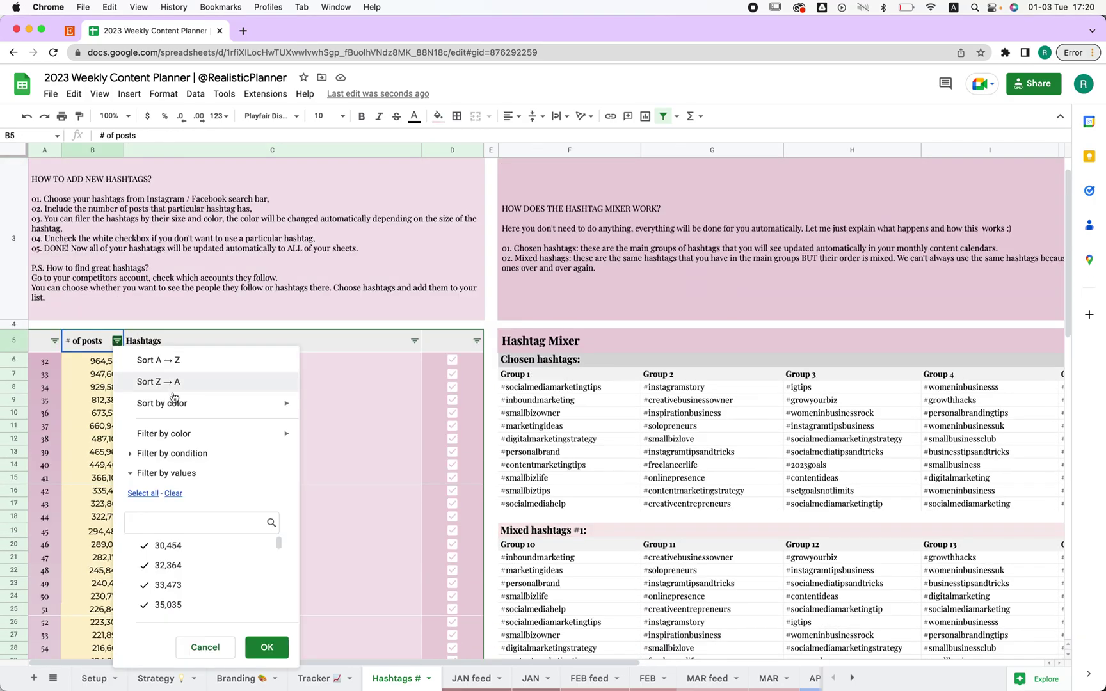
mouse_move(179, 403)
mouse_move(354, 413)
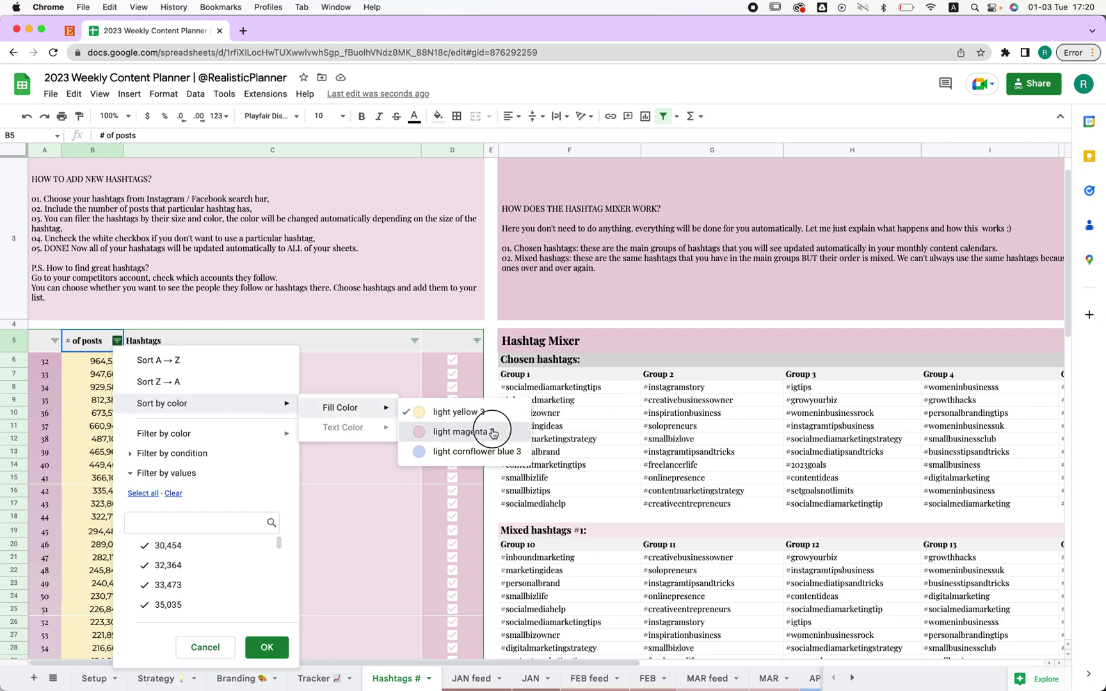
click(457, 432)
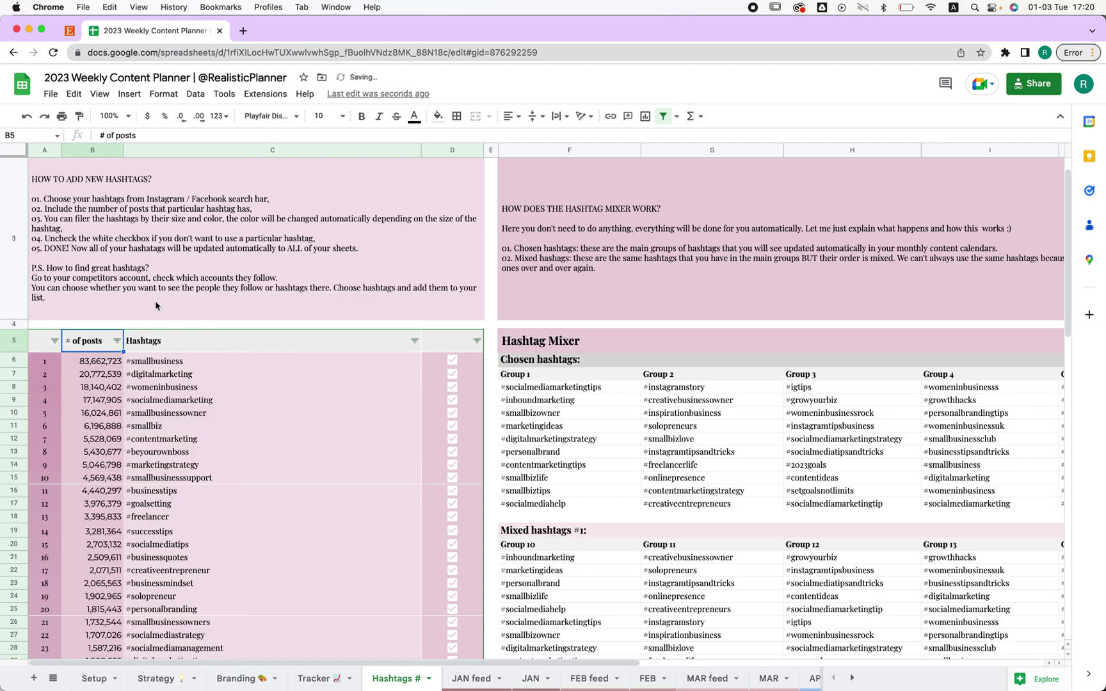
Sort the # of posts column A→Z, smallest to largest
click(117, 341)
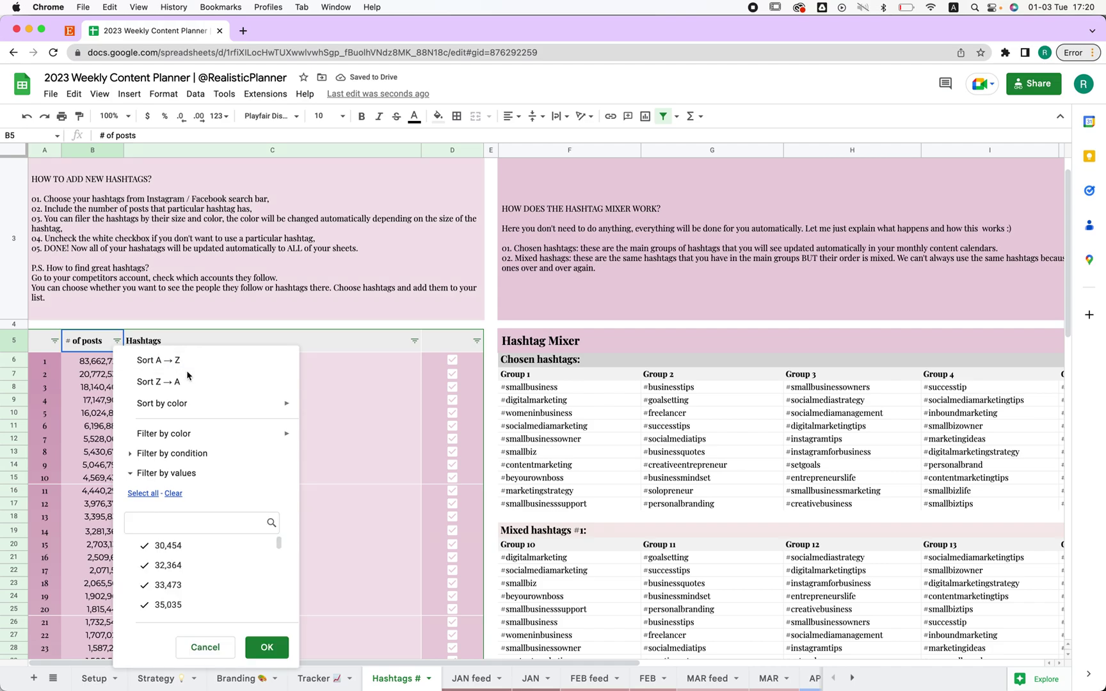
click(143, 383)
click(118, 340)
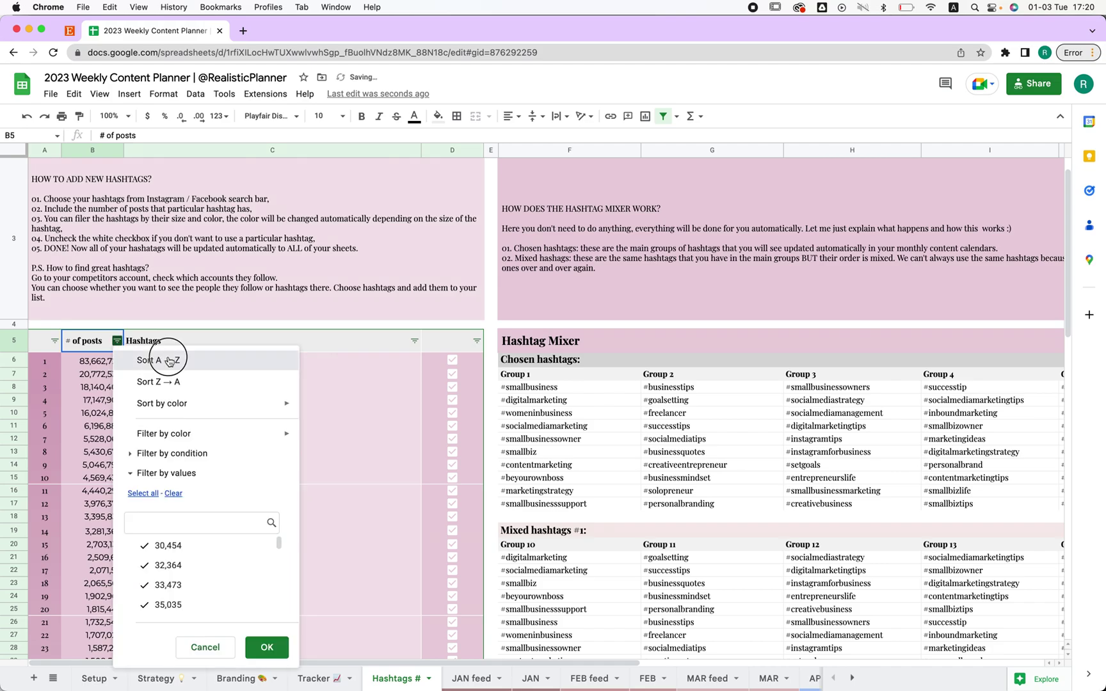
click(147, 359)
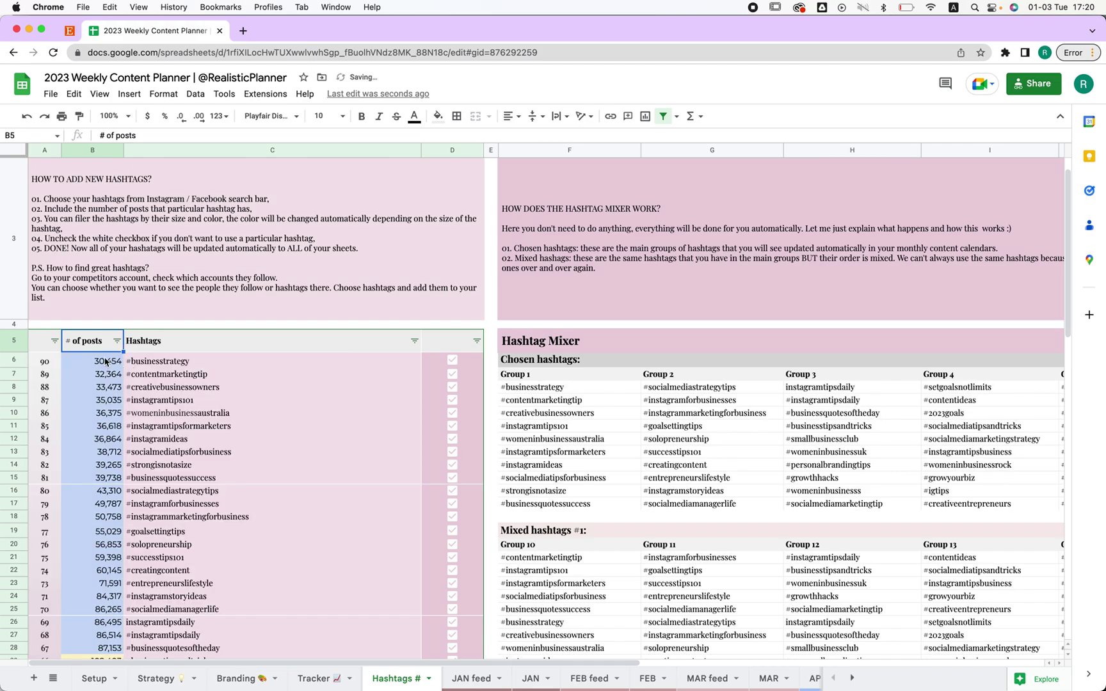
Sort the # of posts column by light yellow 3 fill so those rows come first
click(117, 341)
mouse_move(213, 404)
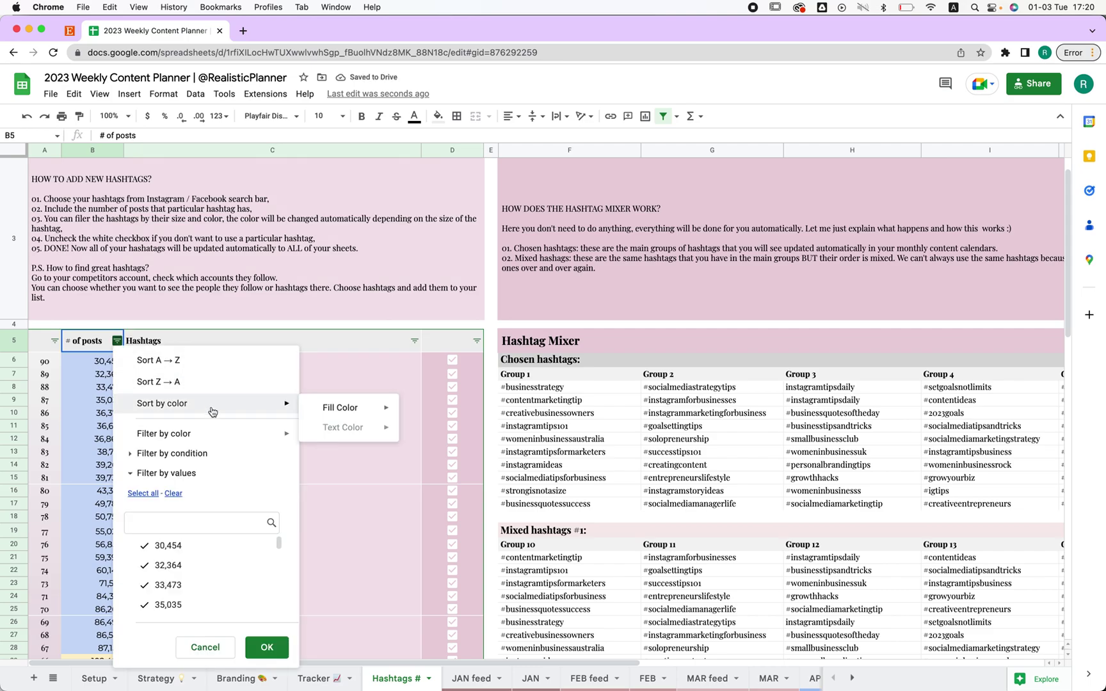
mouse_move(356, 410)
click(476, 433)
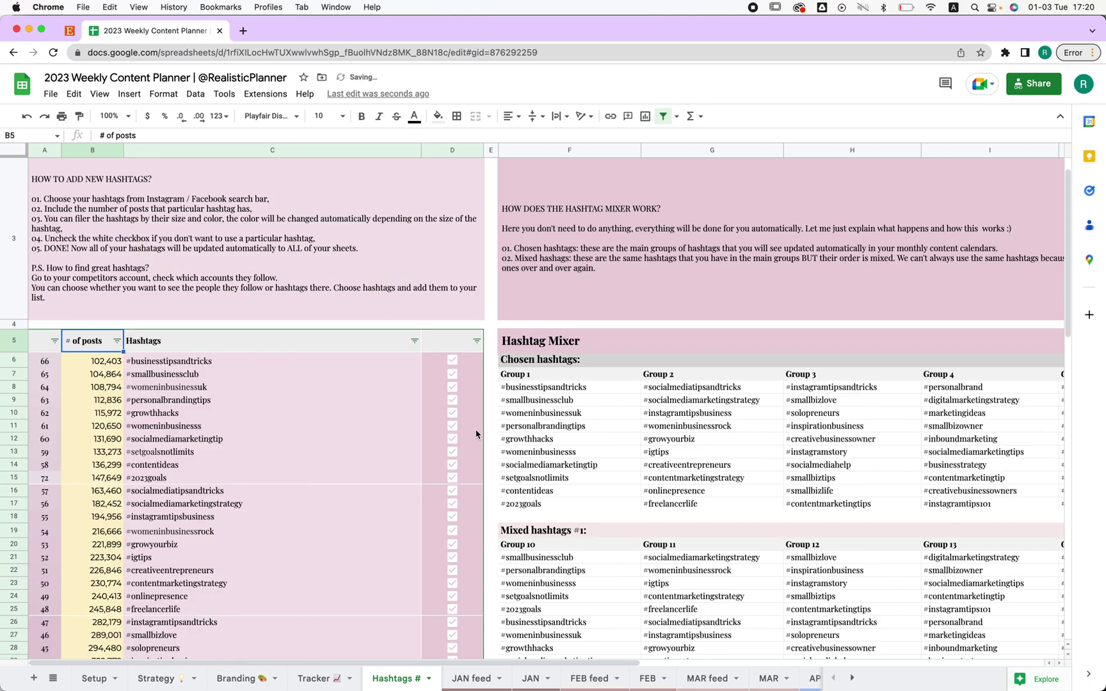
drag(106, 365, 108, 544)
scroll(111, 441, down, 8)
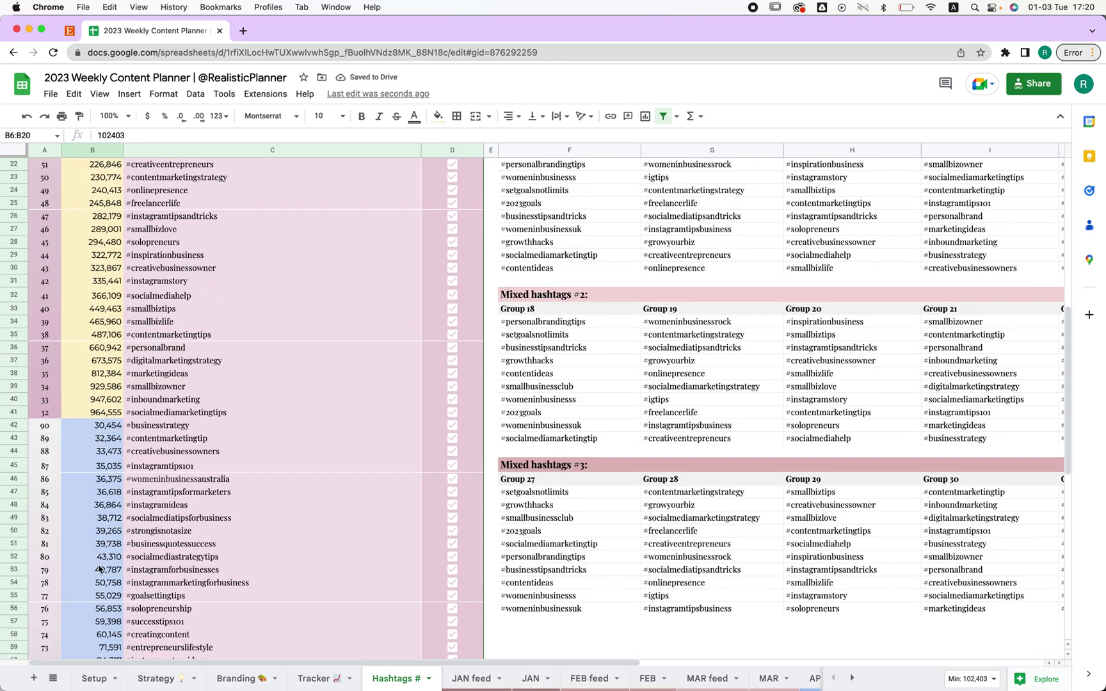
scroll(100, 569, down, 10)
scroll(345, 412, up, 20)
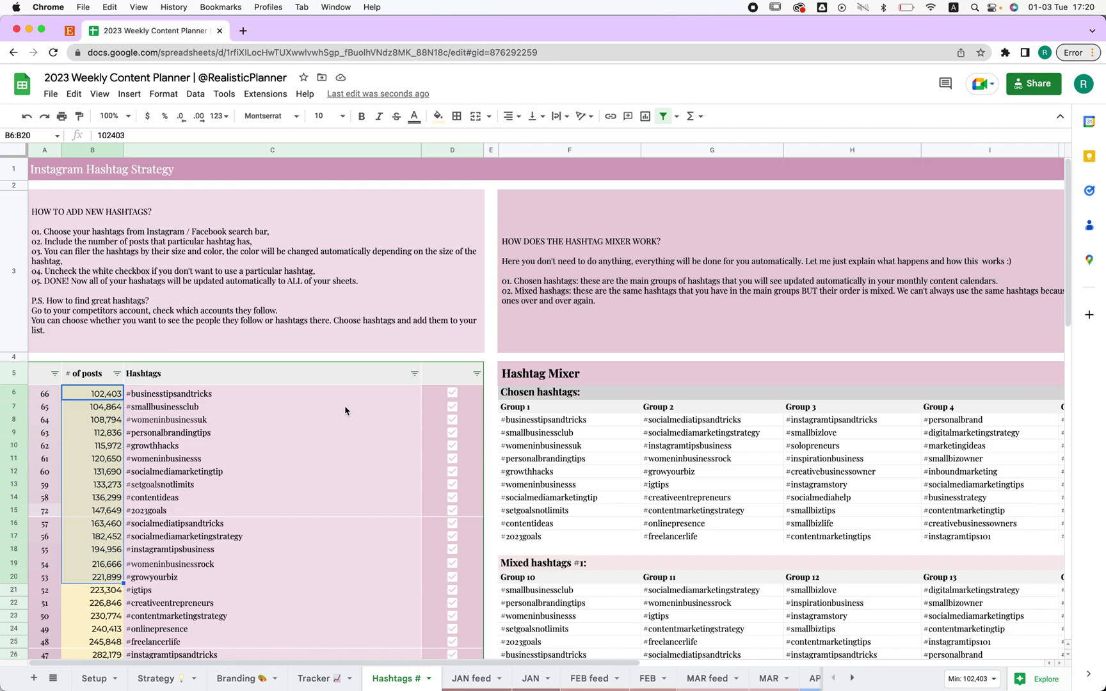
drag(526, 420, 955, 521)
drag(879, 419, 368, 498)
scroll(312, 503, left, 5)
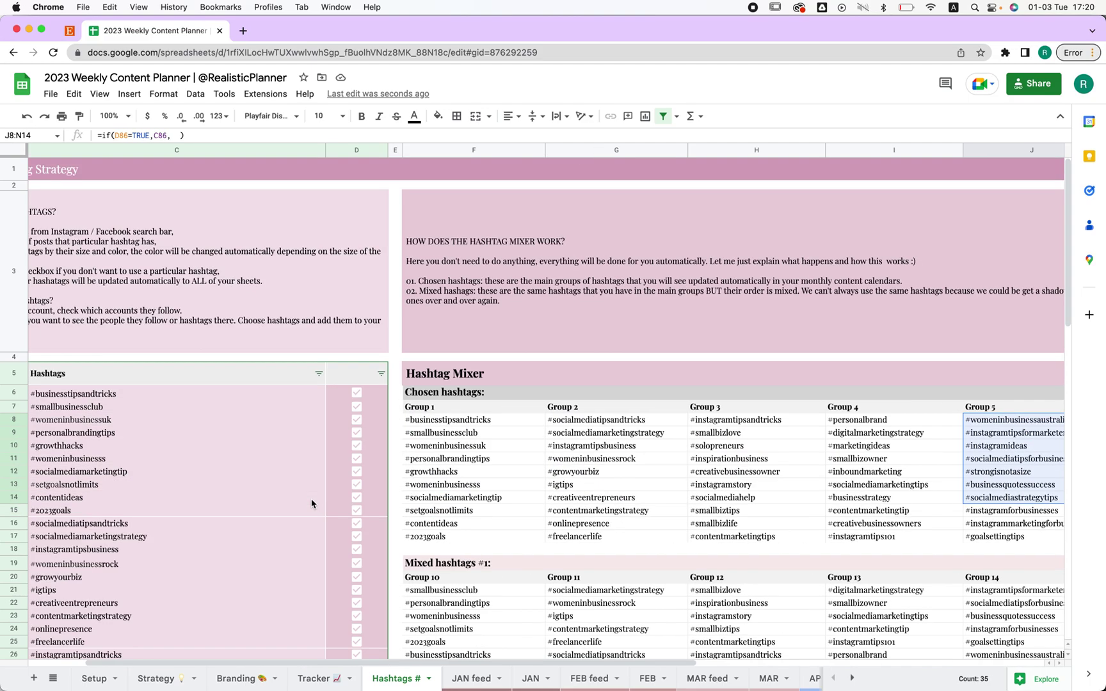
scroll(312, 504, left, 2)
scroll(662, 416, down, 5)
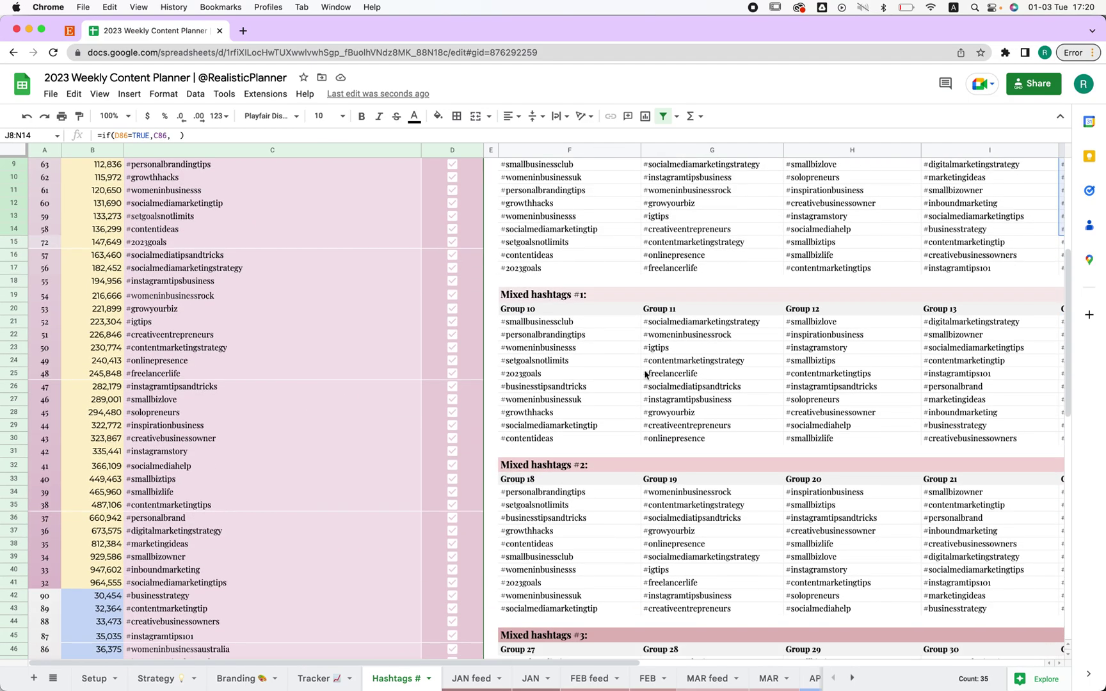
scroll(574, 312, up, 5)
drag(541, 401, 691, 496)
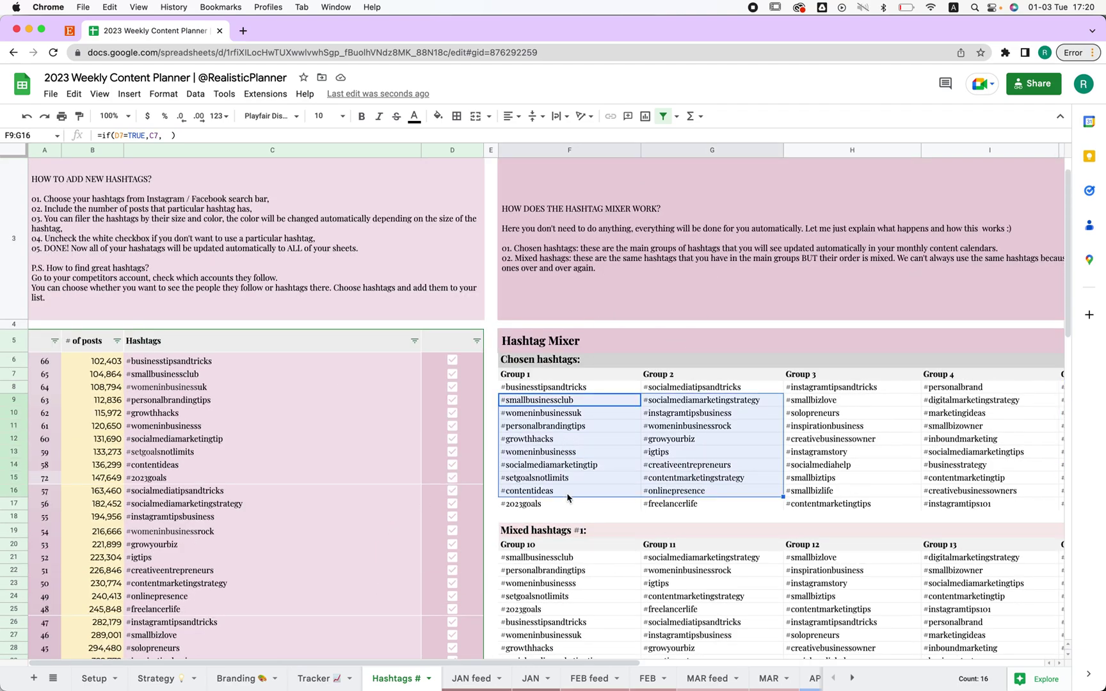
scroll(607, 505, down, 3)
click(607, 368)
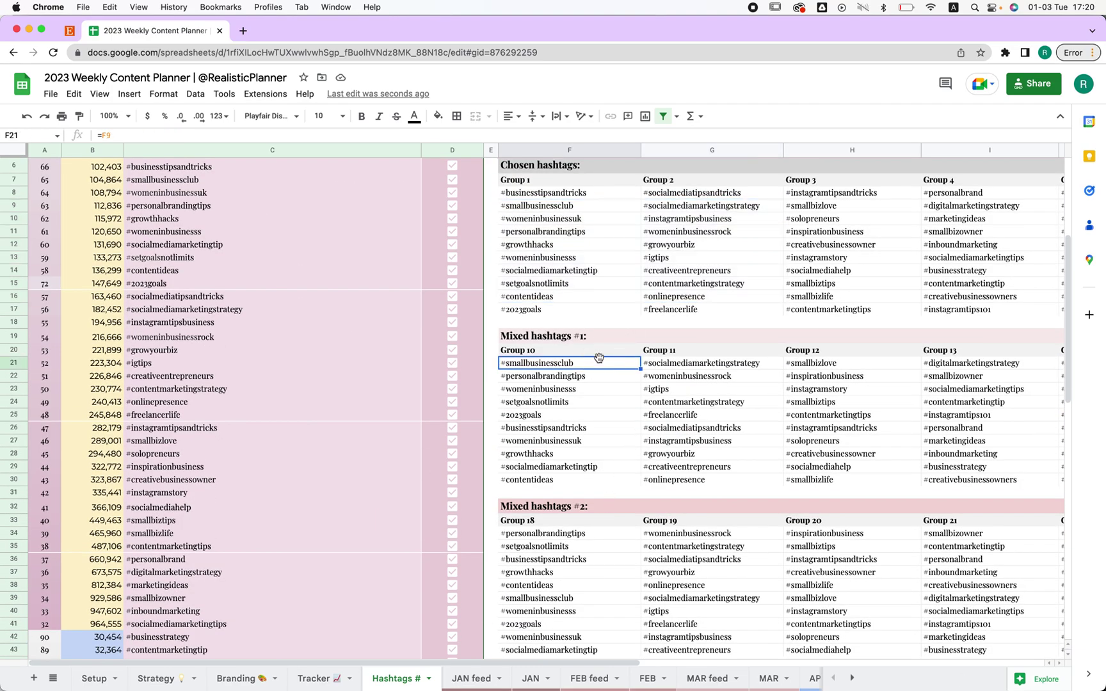
drag(565, 192, 572, 301)
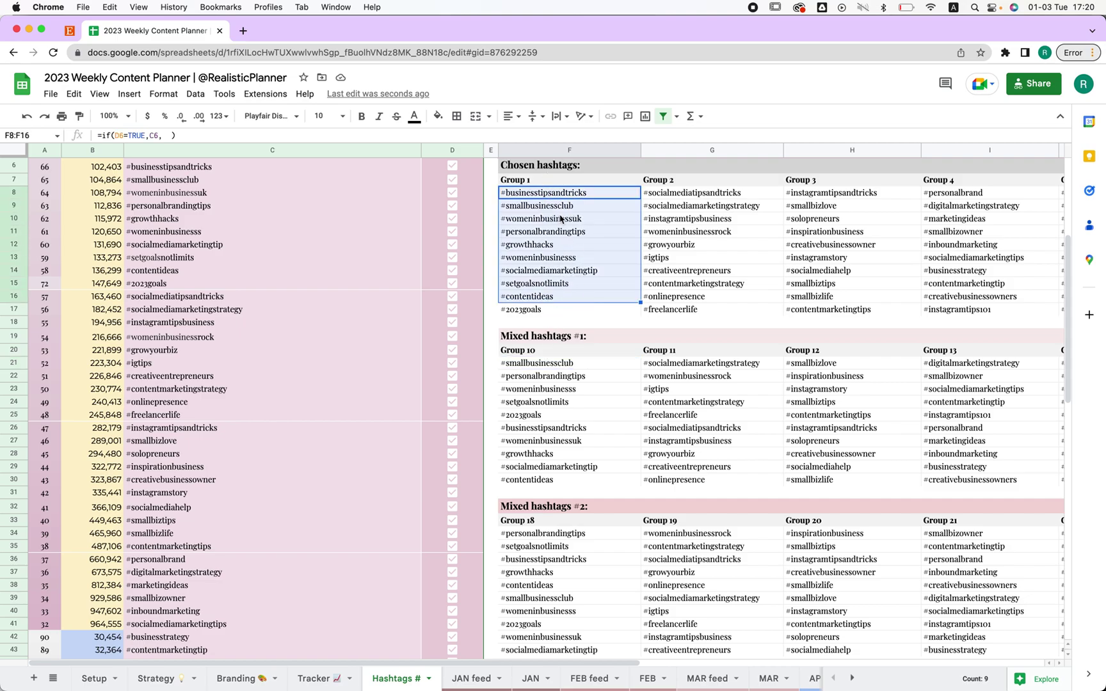
click(580, 221)
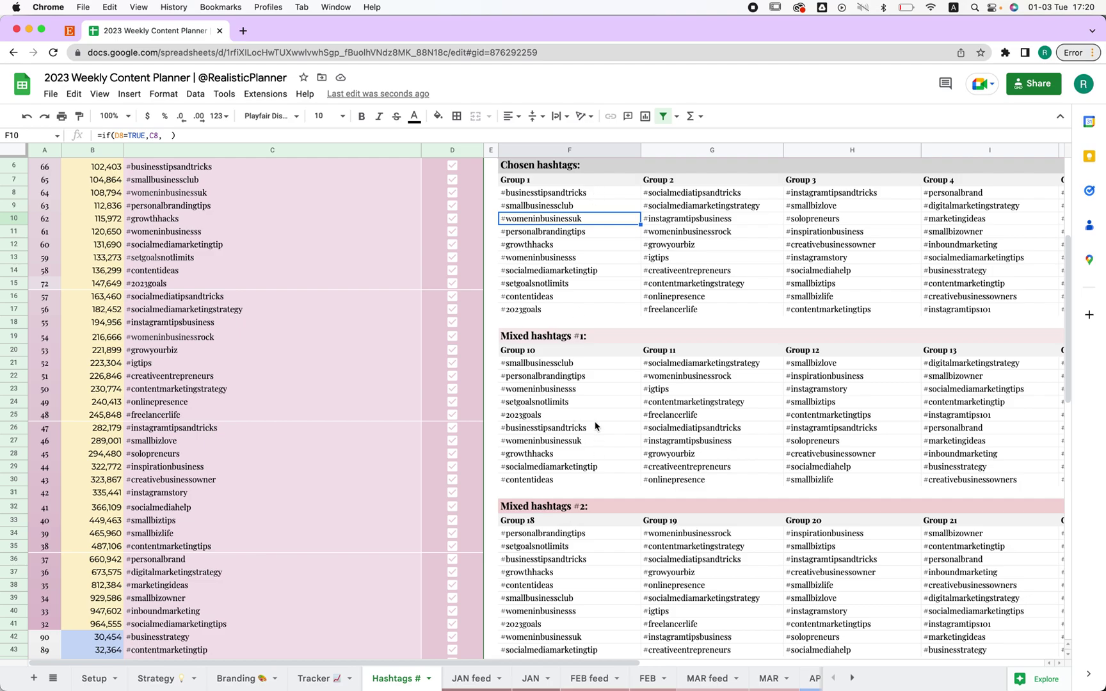
On the JAN feed sheet, move the A3 photo into cell B4
click(477, 680)
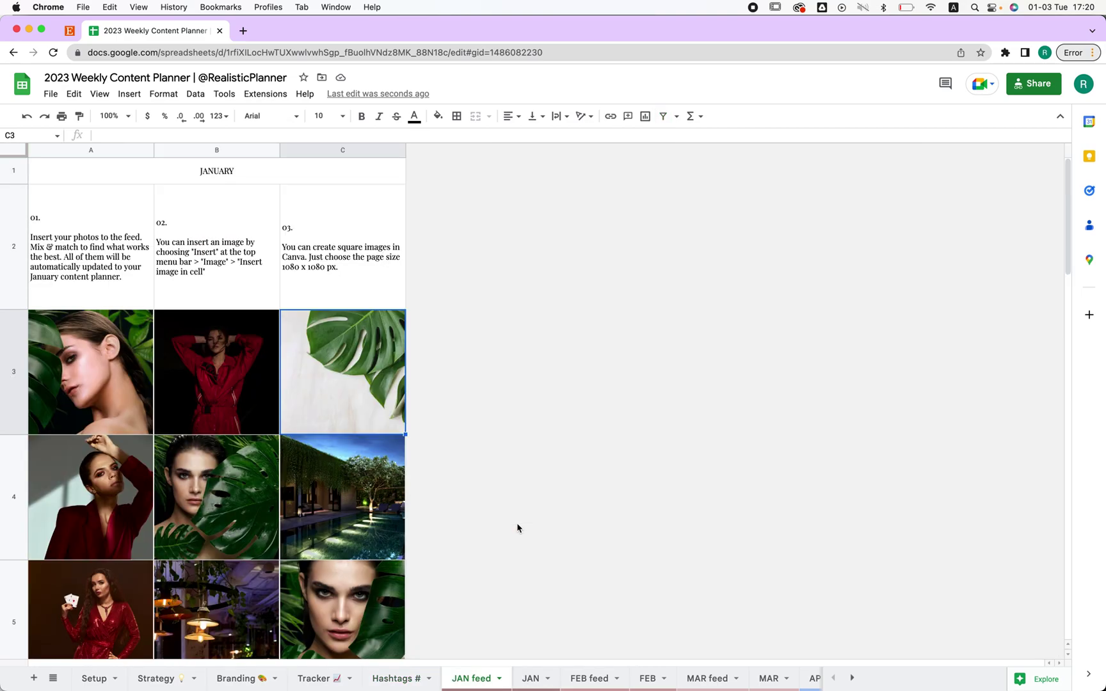
click(63, 397)
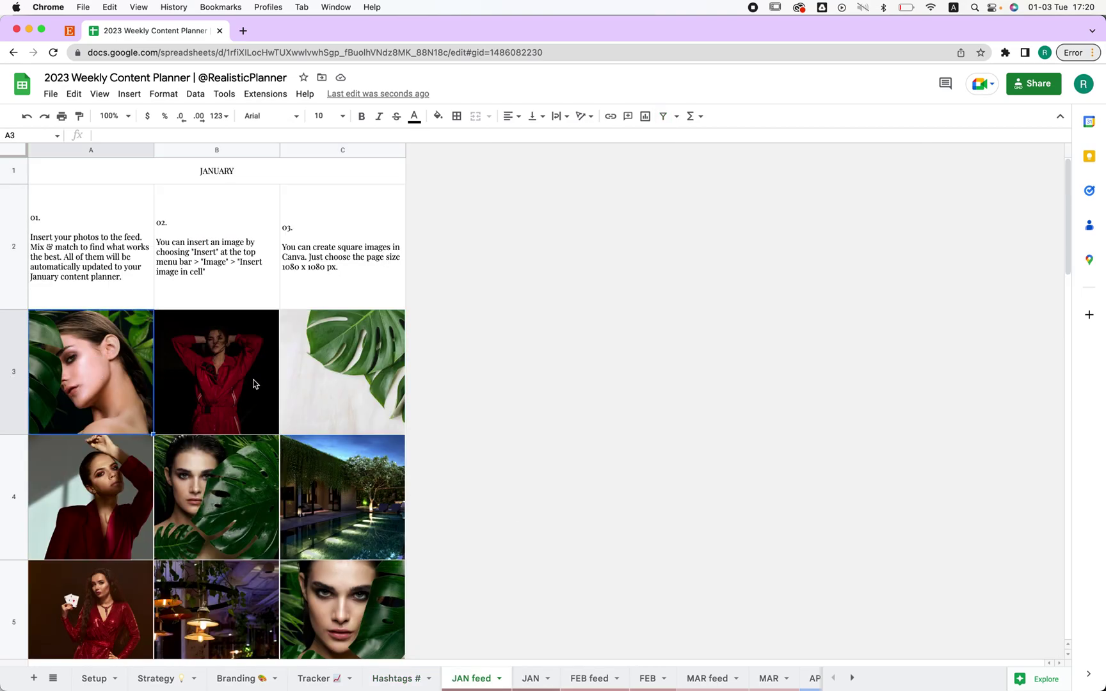
scroll(305, 416, down, 6)
scroll(303, 415, up, 4)
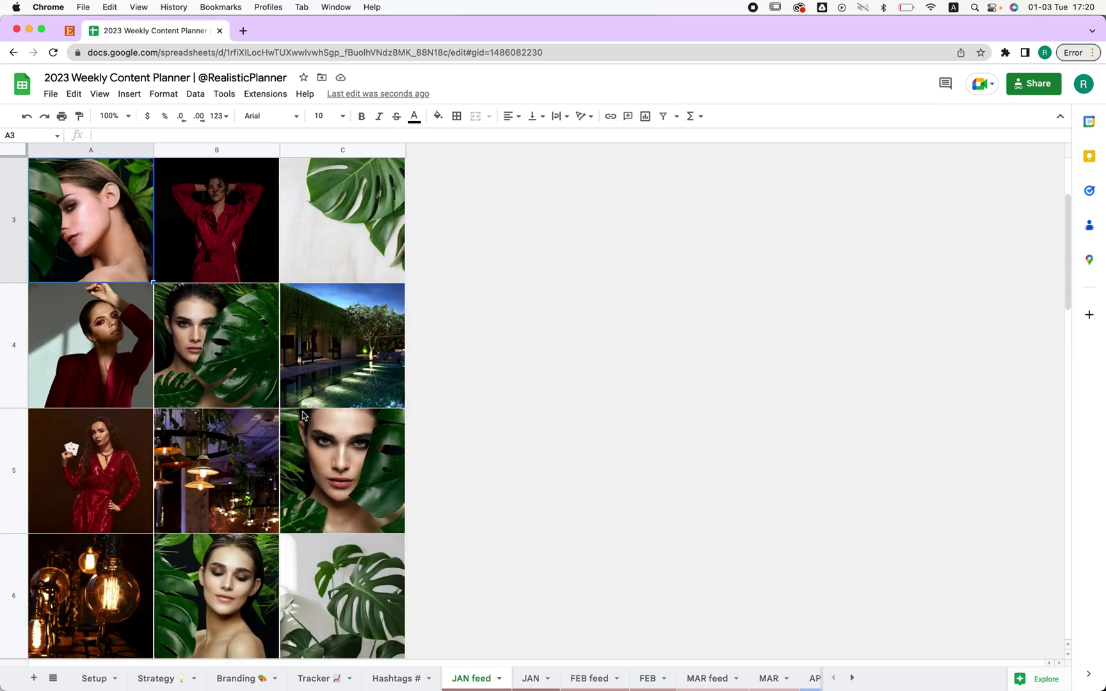
drag(153, 268, 246, 333)
Copy the red outfit photo from B3 into A3, then undo the photo moves
click(234, 219)
key(ctrl+c)
click(99, 222)
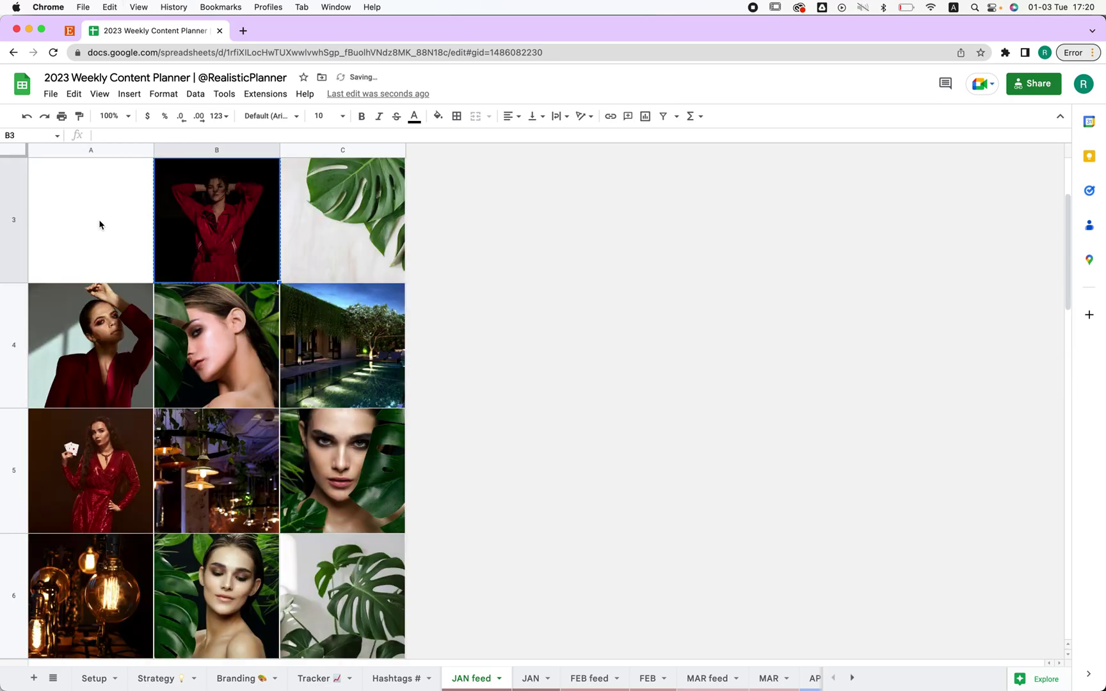
key(ctrl+v)
key(ctrl+z)
key(ctrl+z)
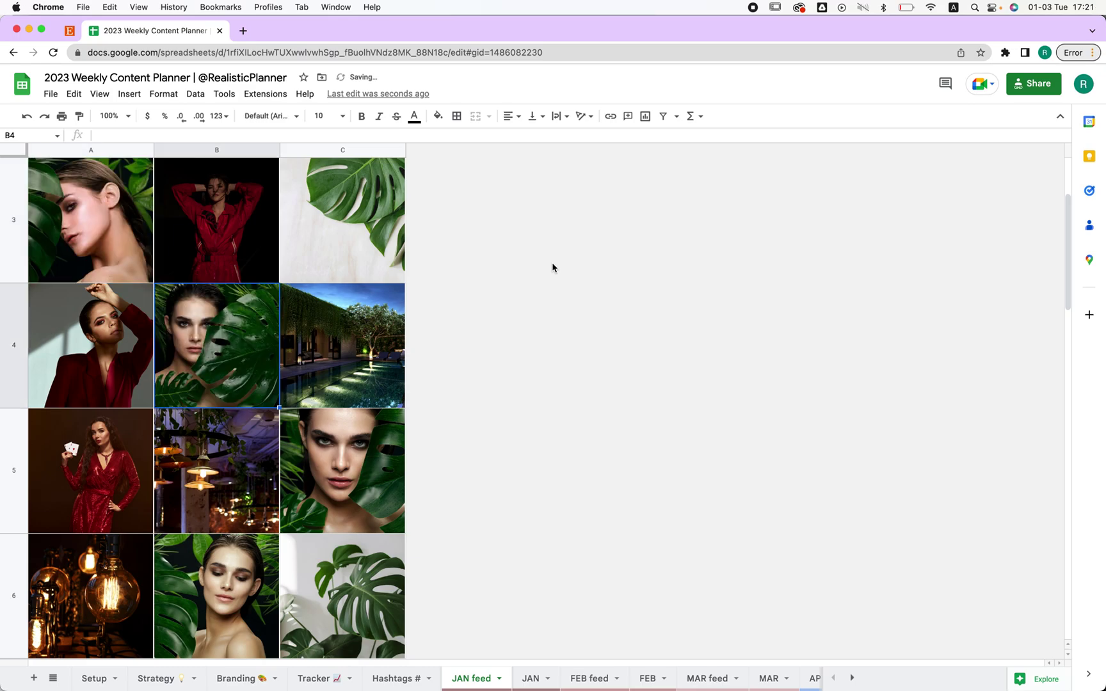
Copy the leaf photo from C3 into cell B4
click(364, 206)
key(ctrl+c)
click(218, 345)
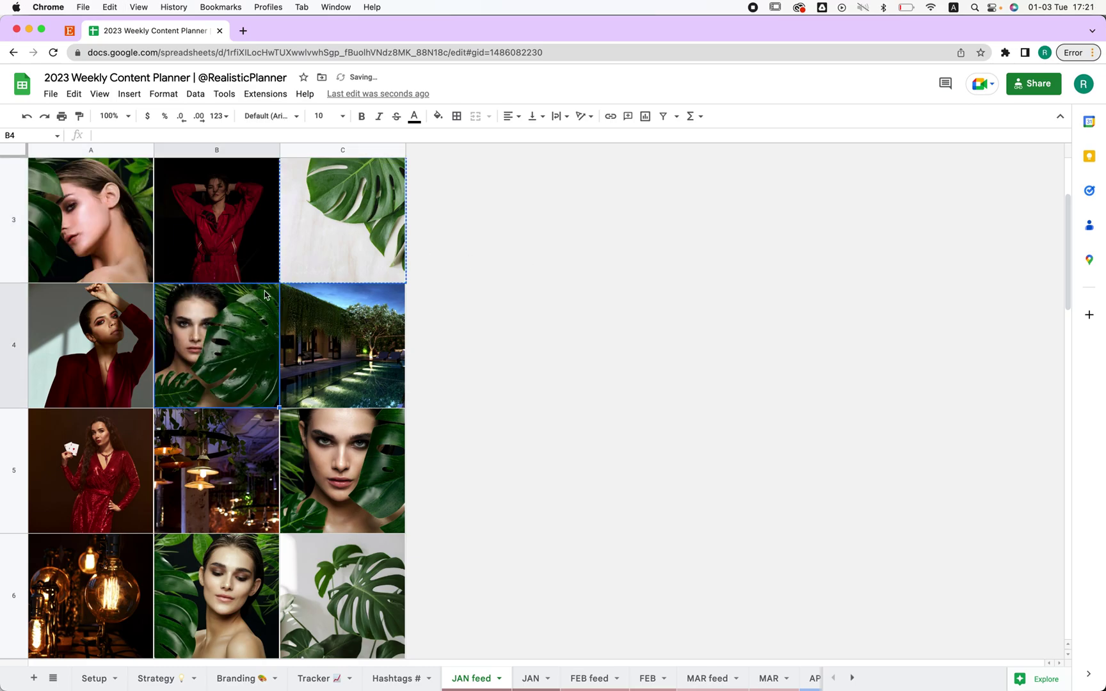
key(ctrl+v)
Check the JAN planner, return to JAN feed and undo the photo changes
click(531, 680)
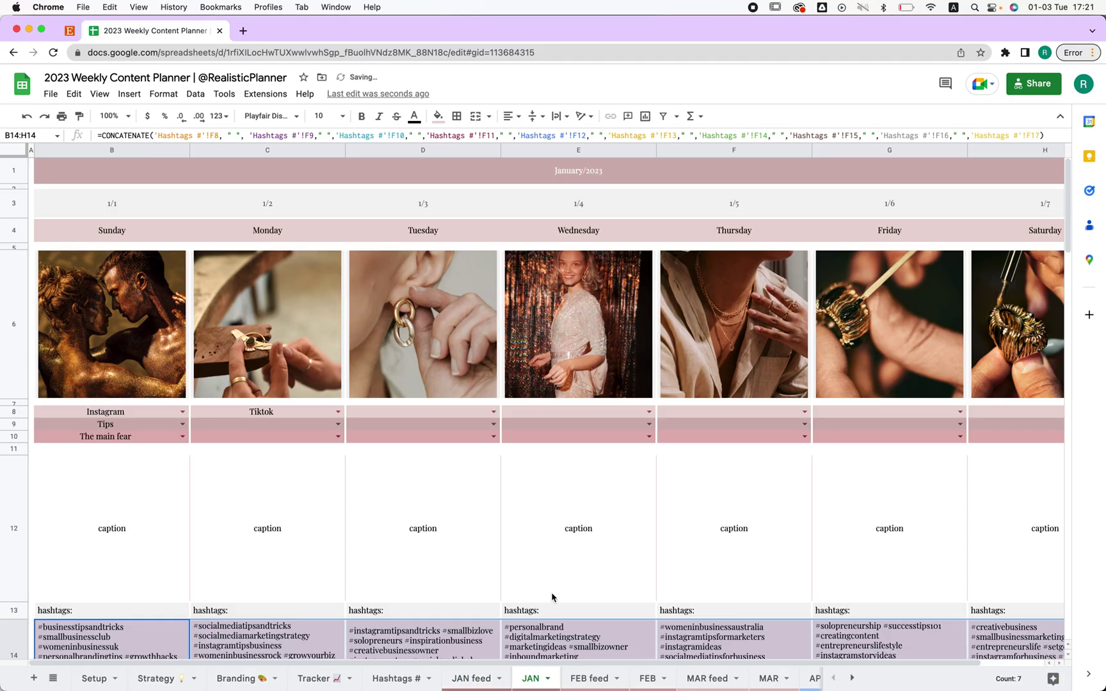
scroll(551, 592, down, 20)
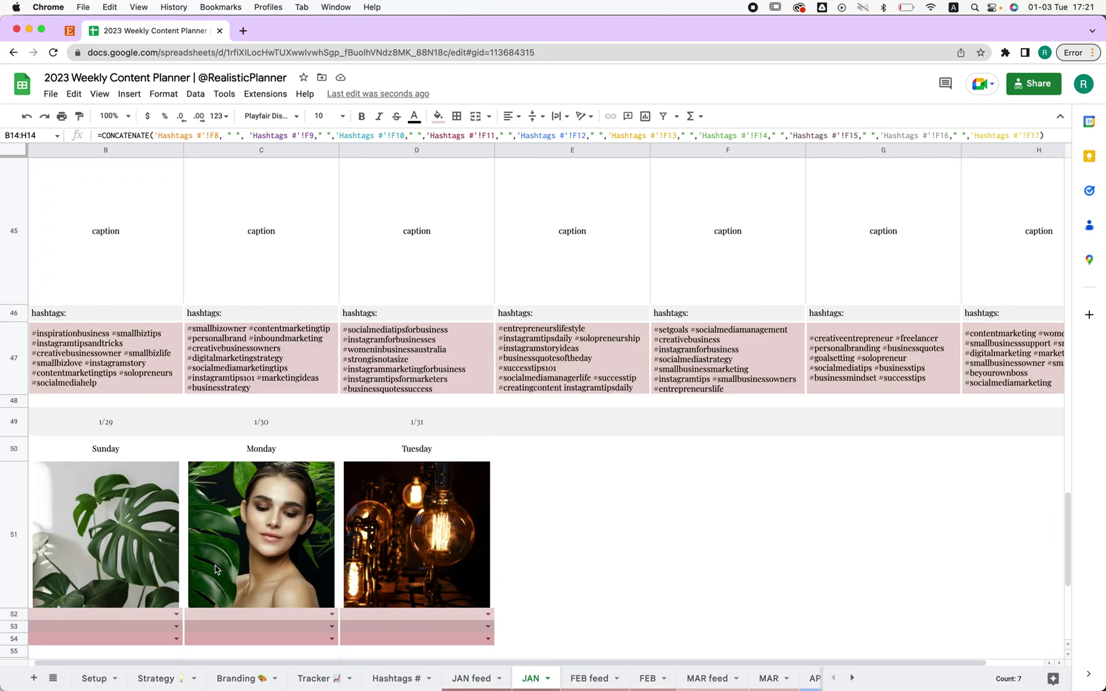
scroll(434, 486, up, 9)
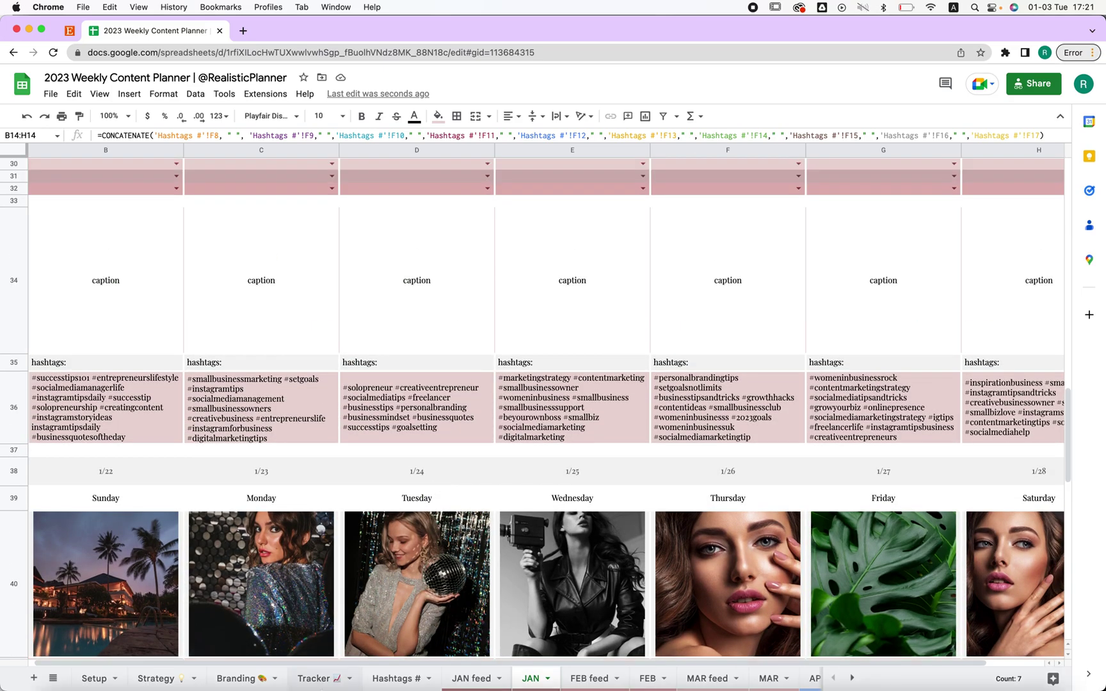
click(477, 679)
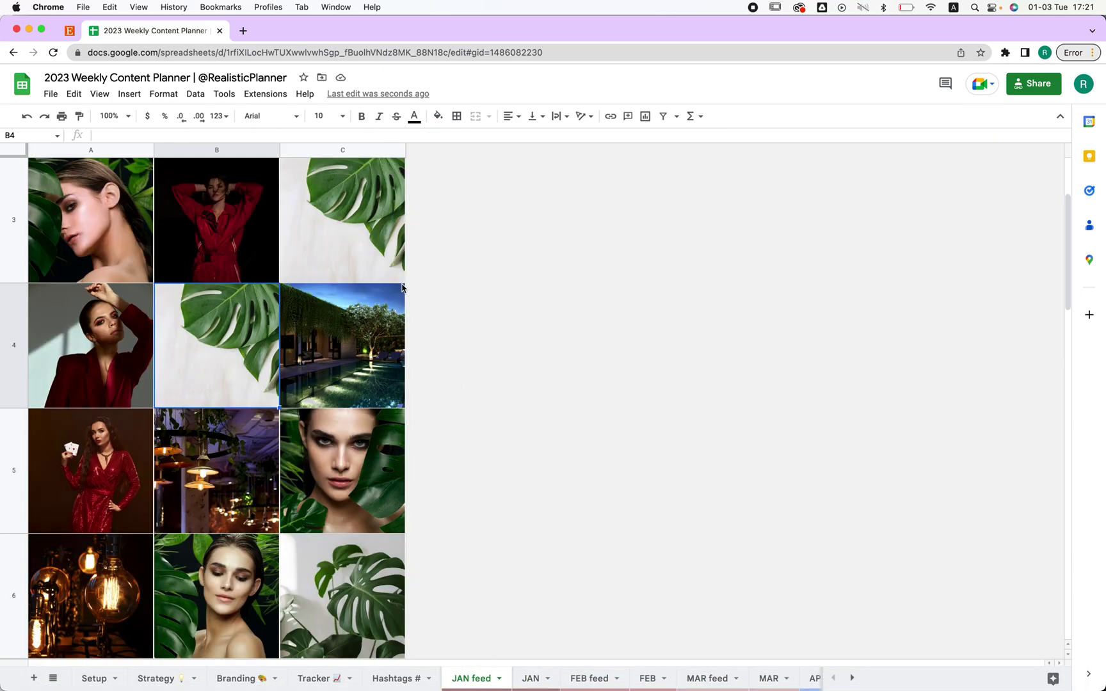
key(alt+Up)
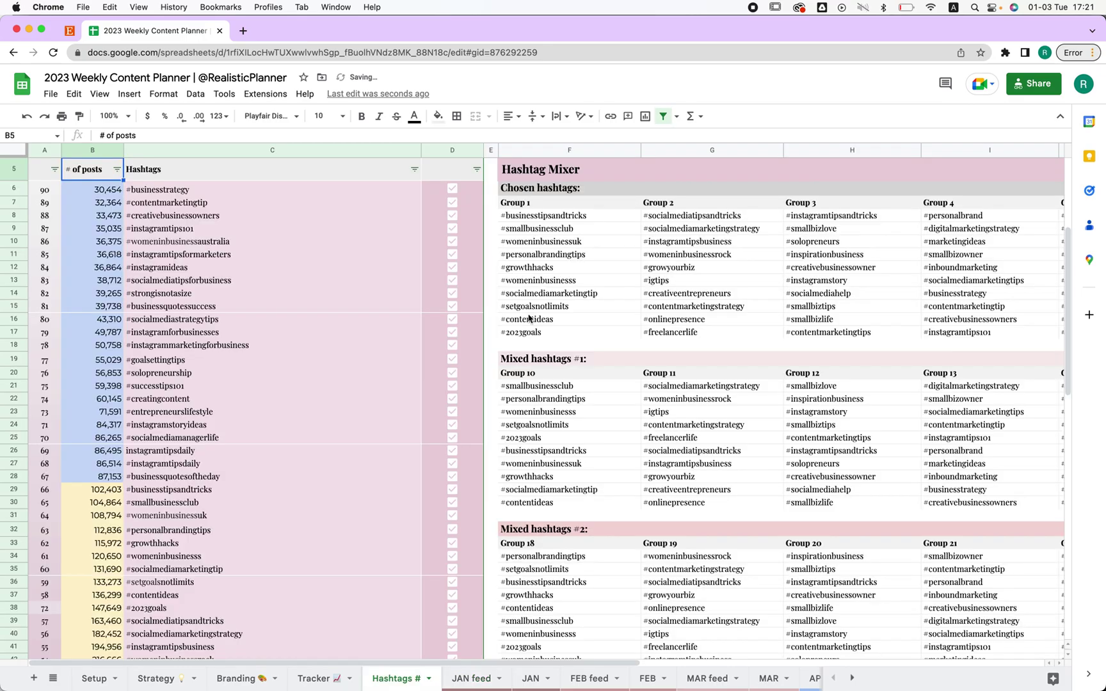
key(alt+Down)
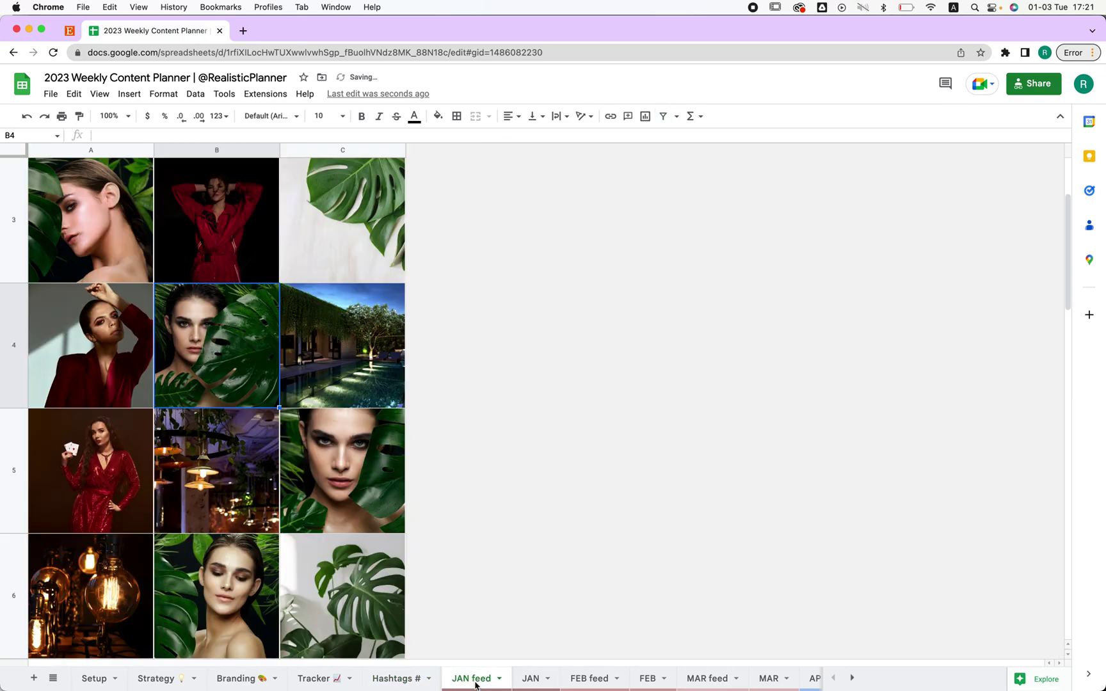
scroll(258, 474, down, 15)
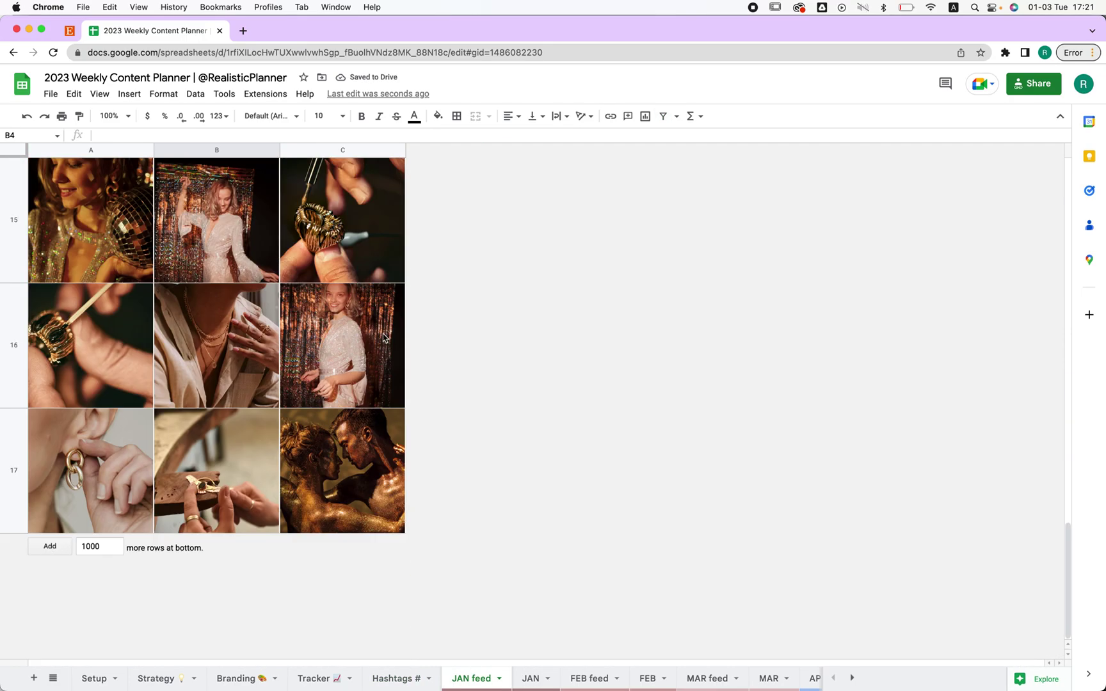
Copy the gold couple photo from C17 into cells A17, B17 and A16 to C16
click(338, 460)
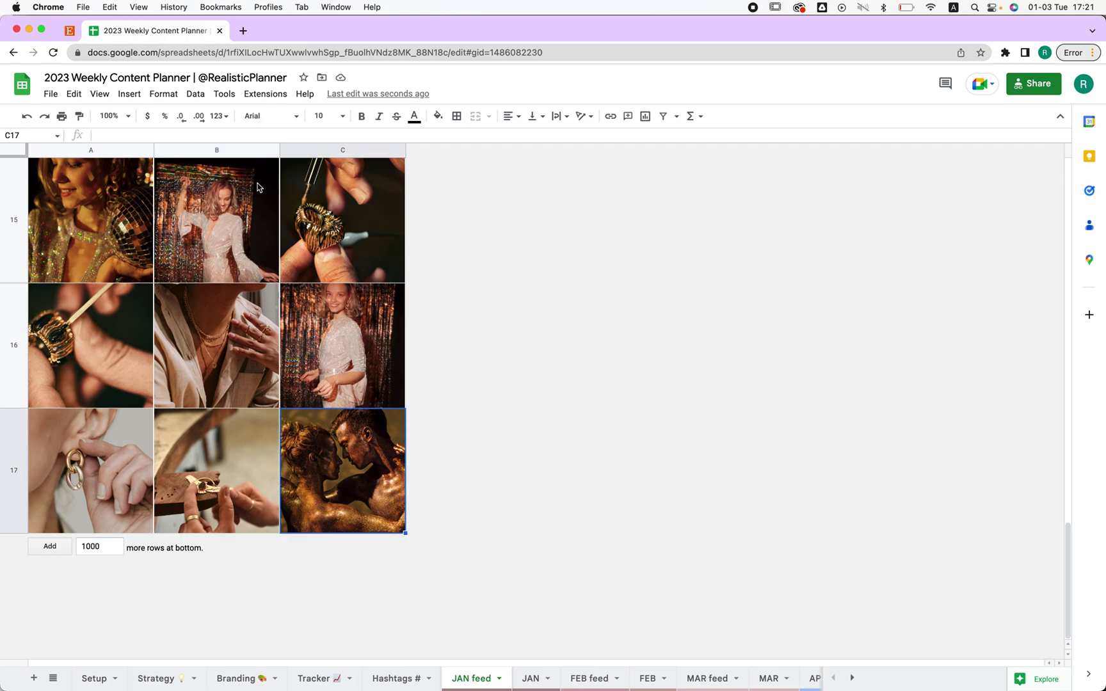
key(super+c)
key(Left)
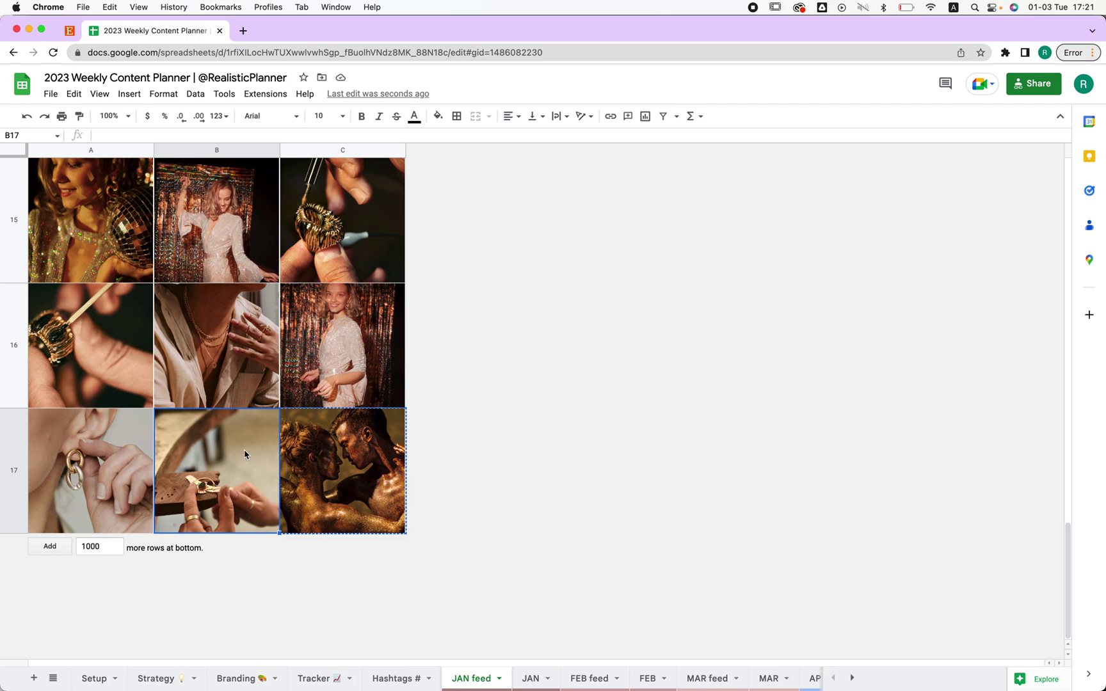
key(super+v)
key(Left)
key(super+v)
click(310, 366)
key(super+v)
key(Left)
key(super+v)
click(75, 337)
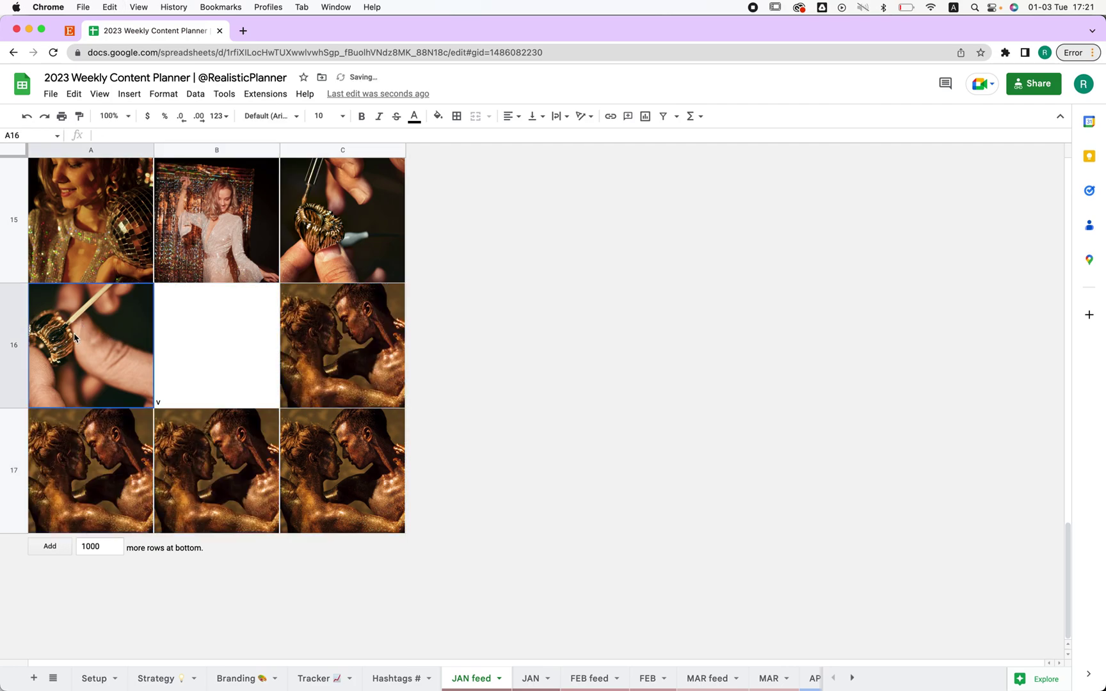
key(super+v)
Cancel the stray entry in cell B16 and move on to C16
click(236, 345)
key(Escape)
key(Right)
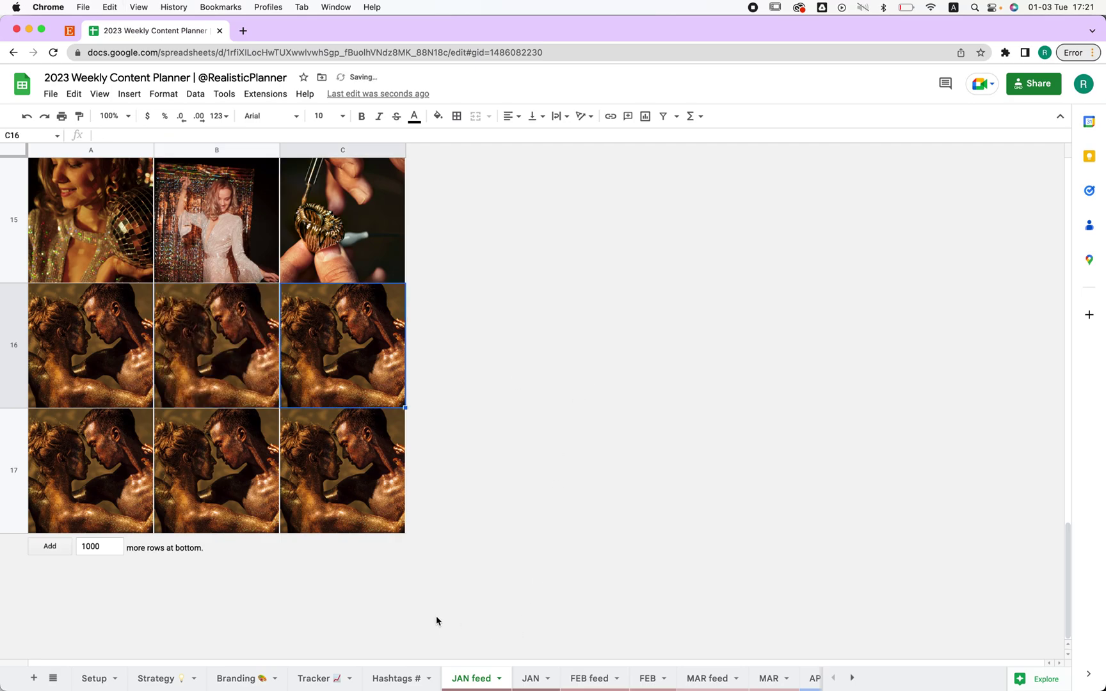
Check the JAN planner and JAN feed grid, then move to the Hashtags # sheet
click(539, 678)
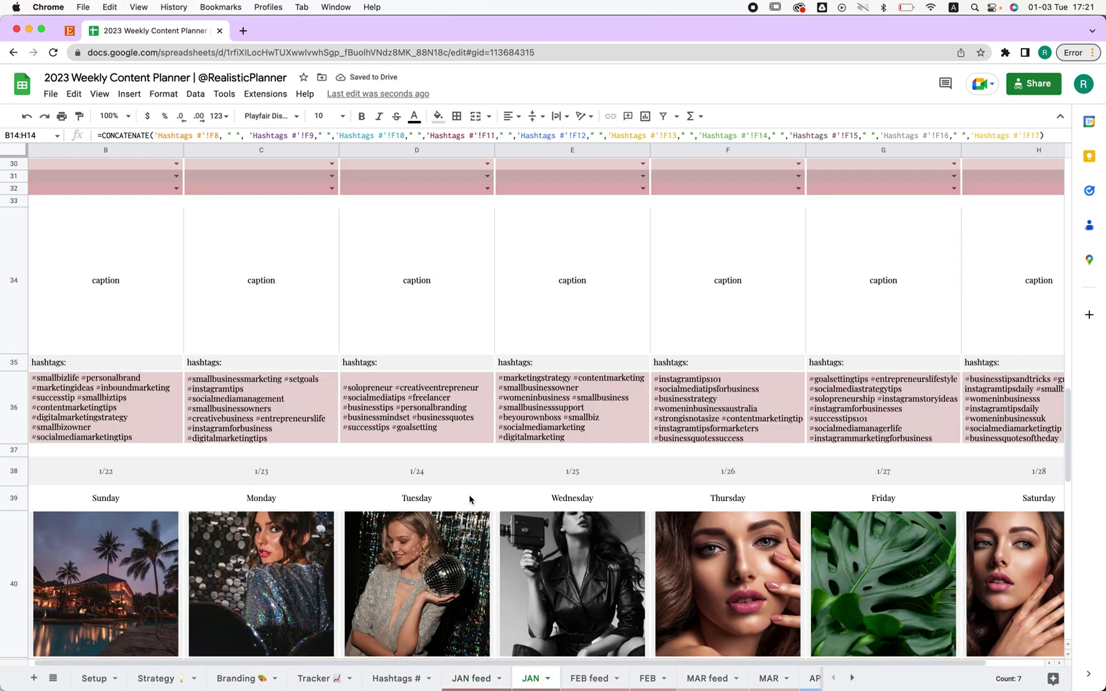
scroll(470, 499, up, 15)
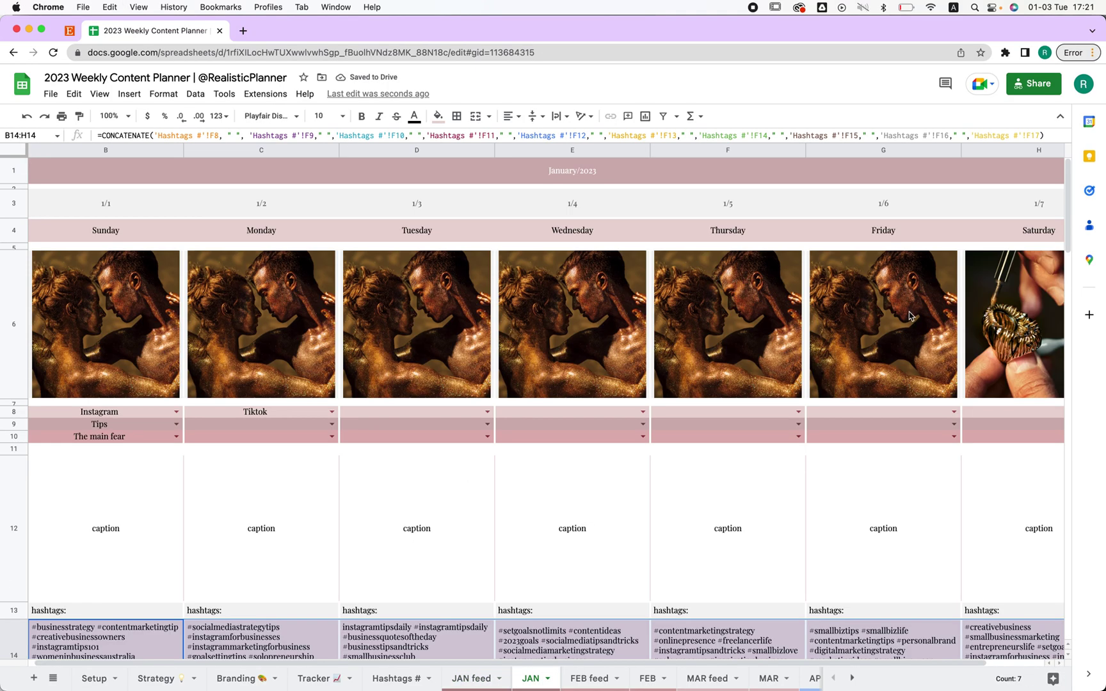
click(477, 679)
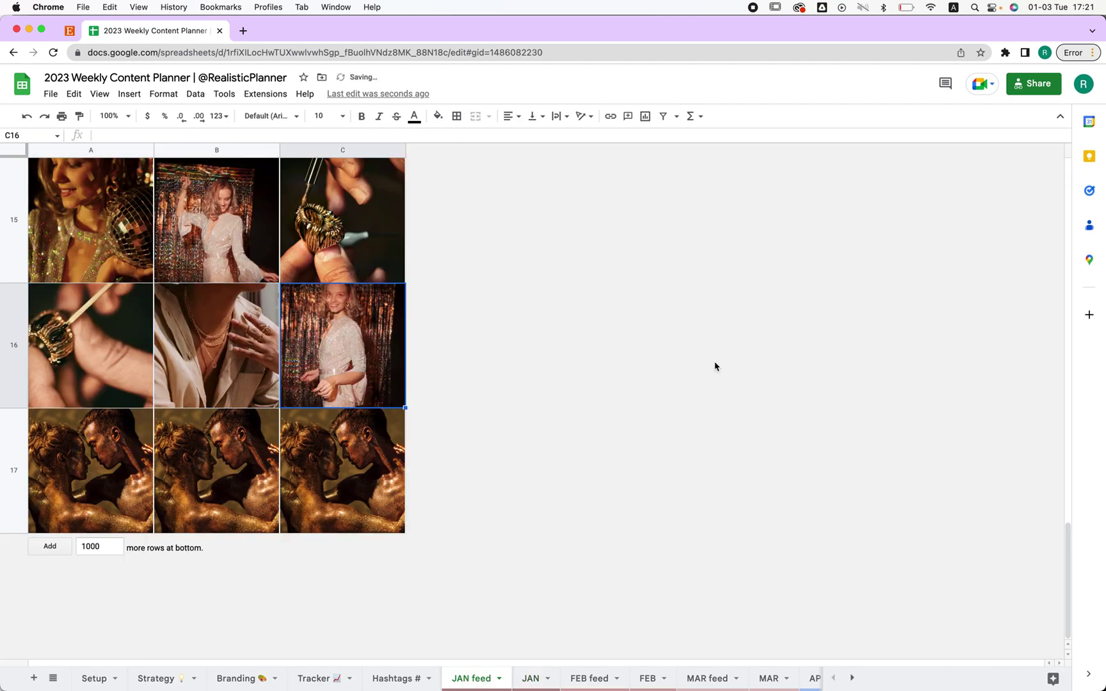
key(alt+Up)
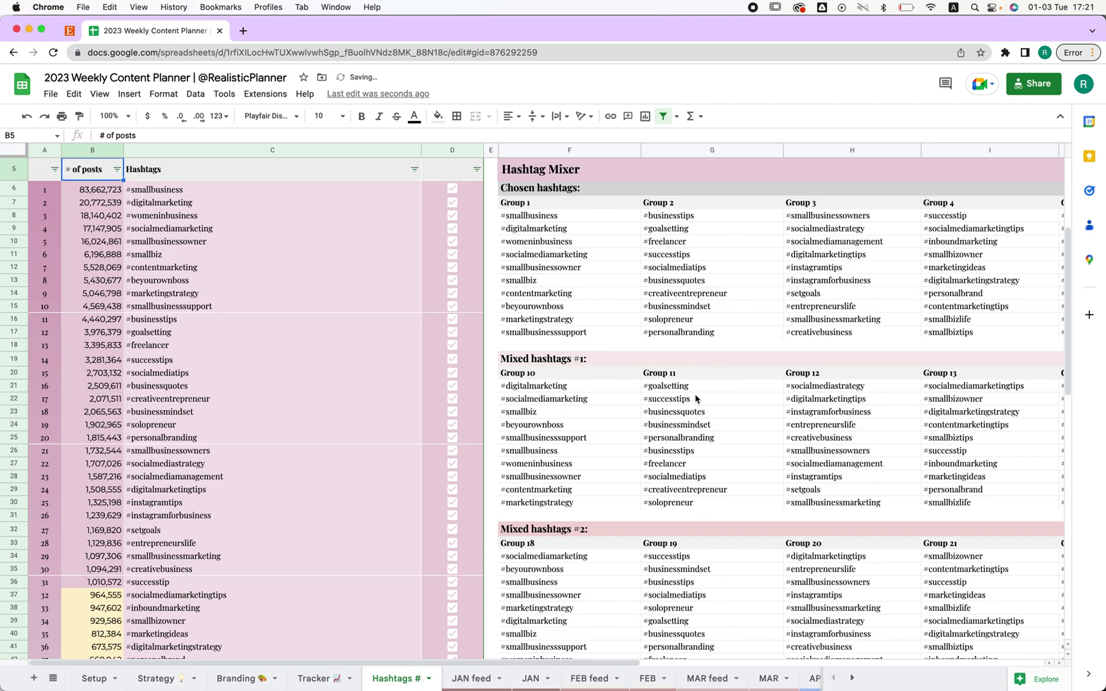
View the FEB feed and FEB planner, then select the A3:C5 colour squares in FEB feed
click(596, 674)
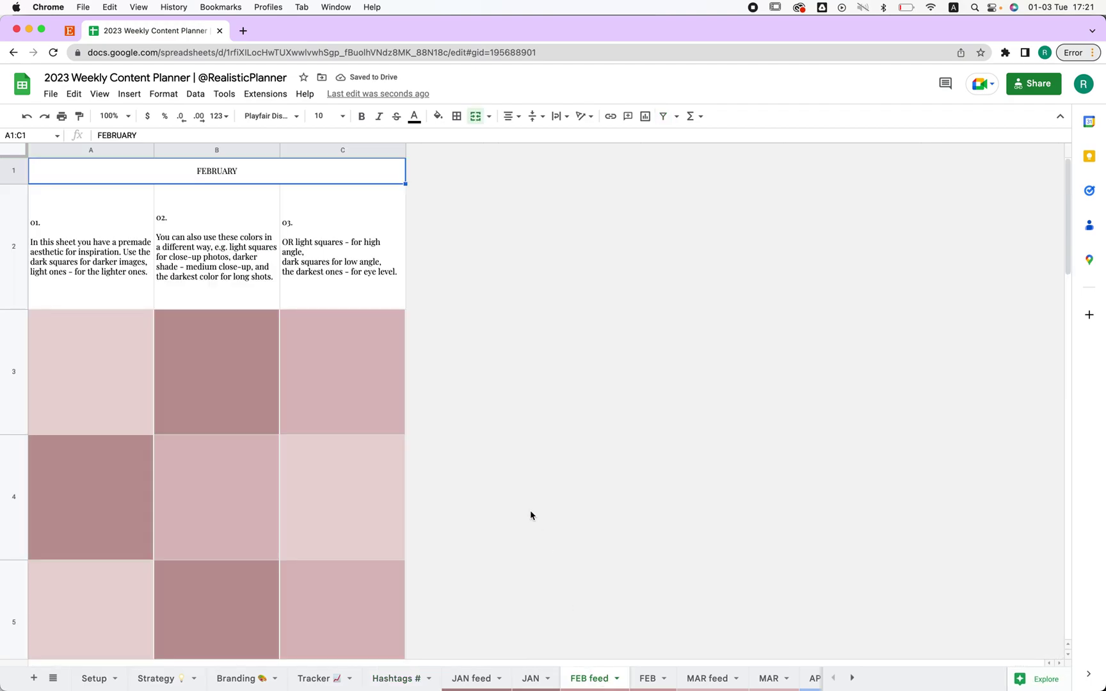
click(646, 678)
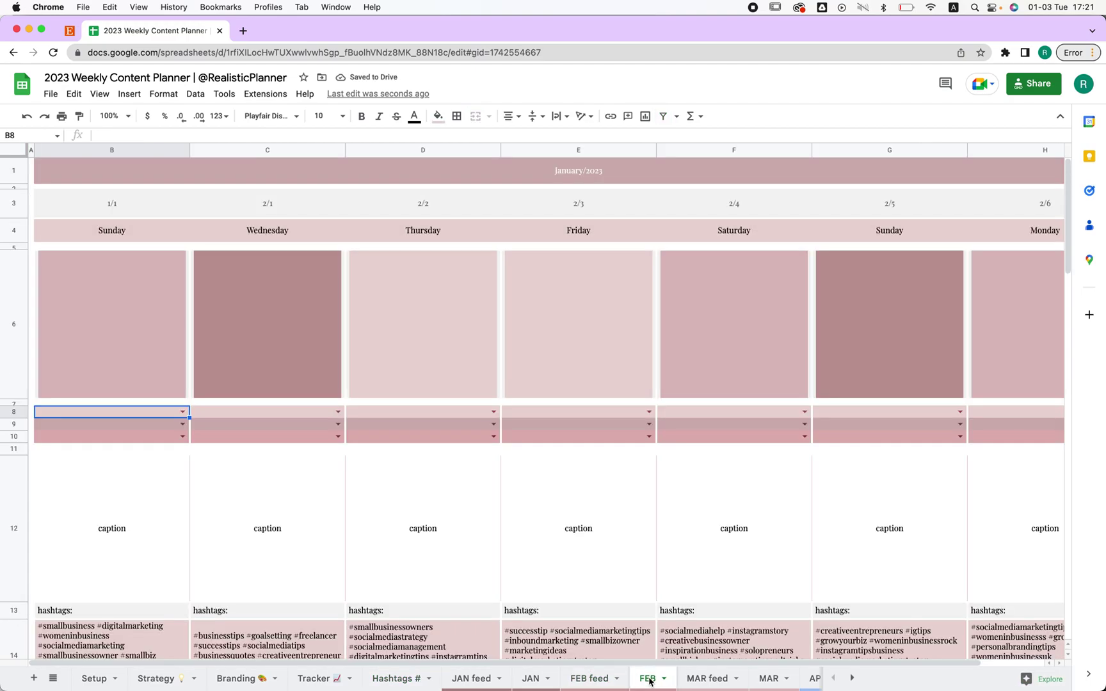
click(592, 677)
click(254, 316)
drag(97, 340, 337, 608)
click(337, 608)
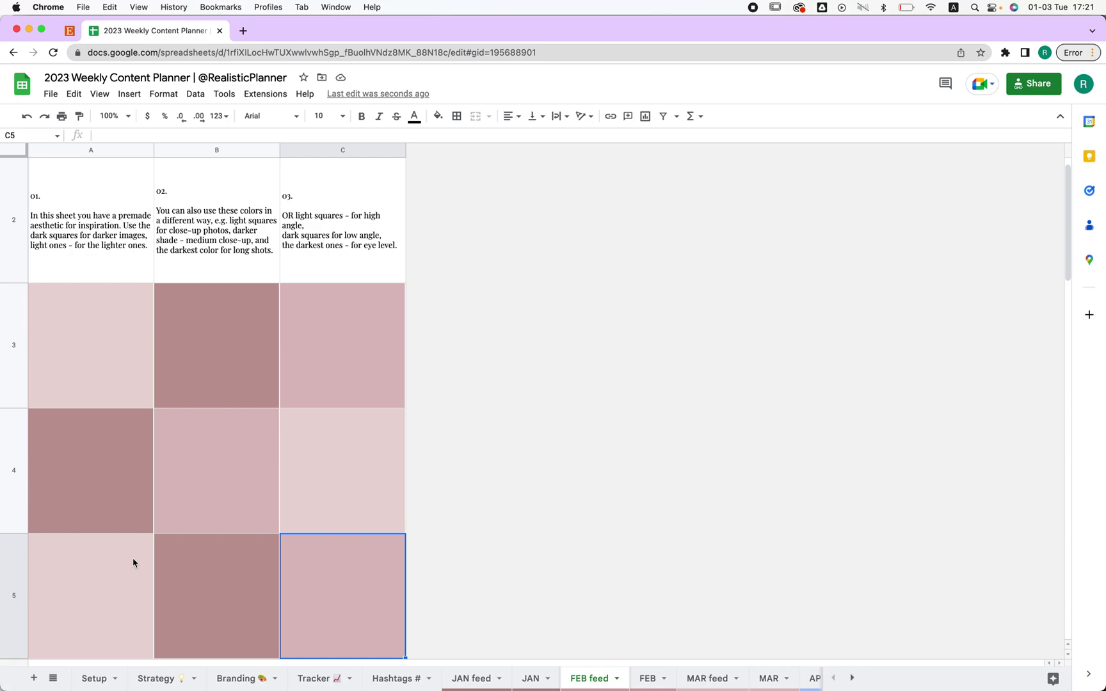
scroll(238, 327, down, 4)
scroll(238, 327, up, 4)
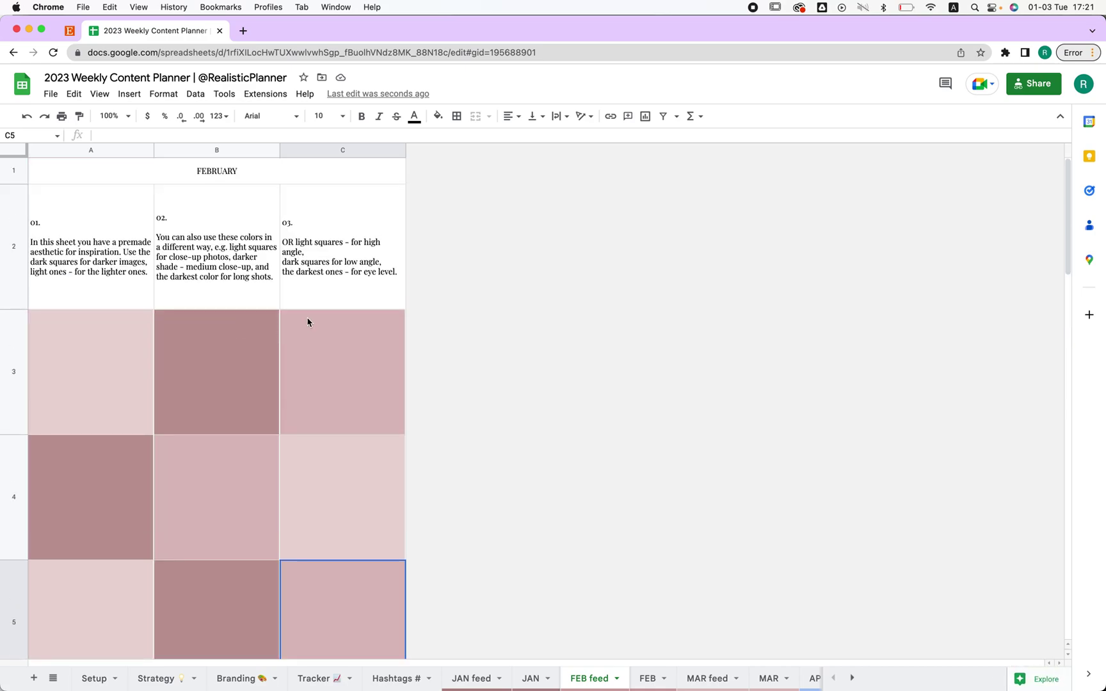
click(162, 326)
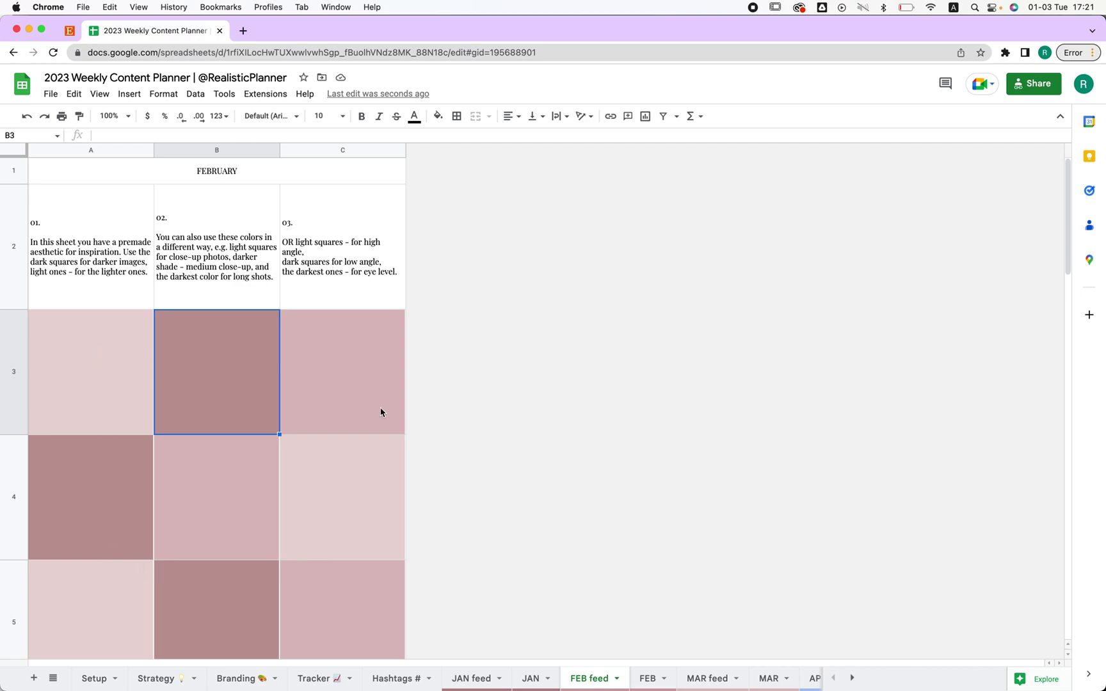
Browse the MAR planner, MAR feed, FEB and JAN feed sheets, ending on JAN
click(769, 680)
click(721, 683)
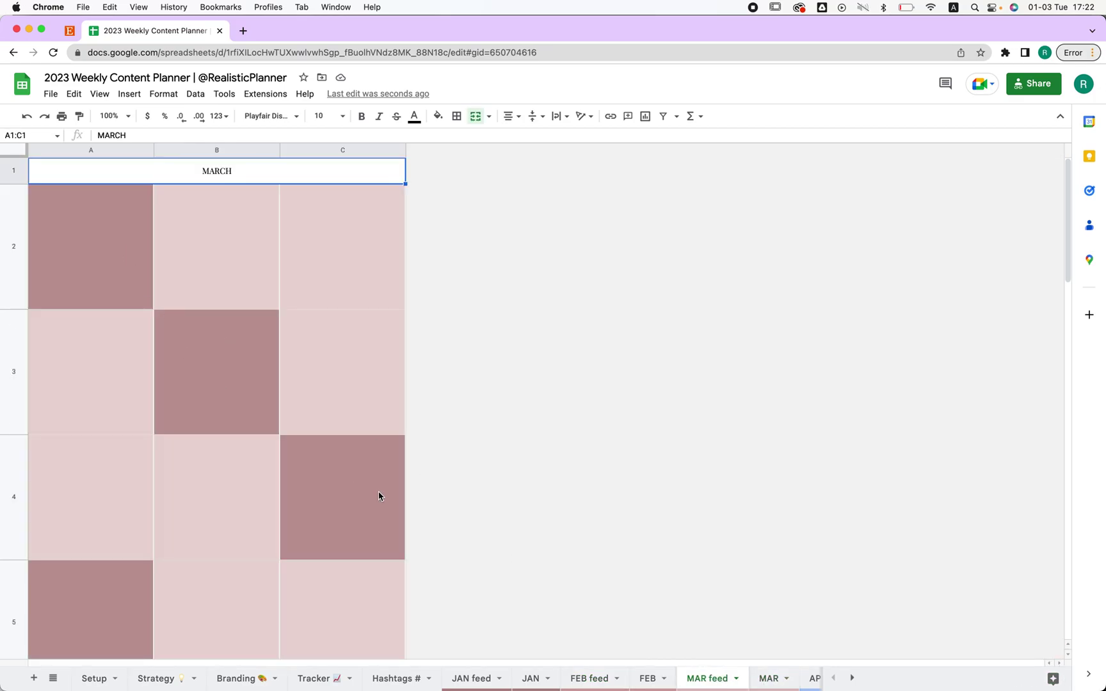
scroll(378, 496, down, 15)
scroll(378, 496, up, 15)
click(647, 677)
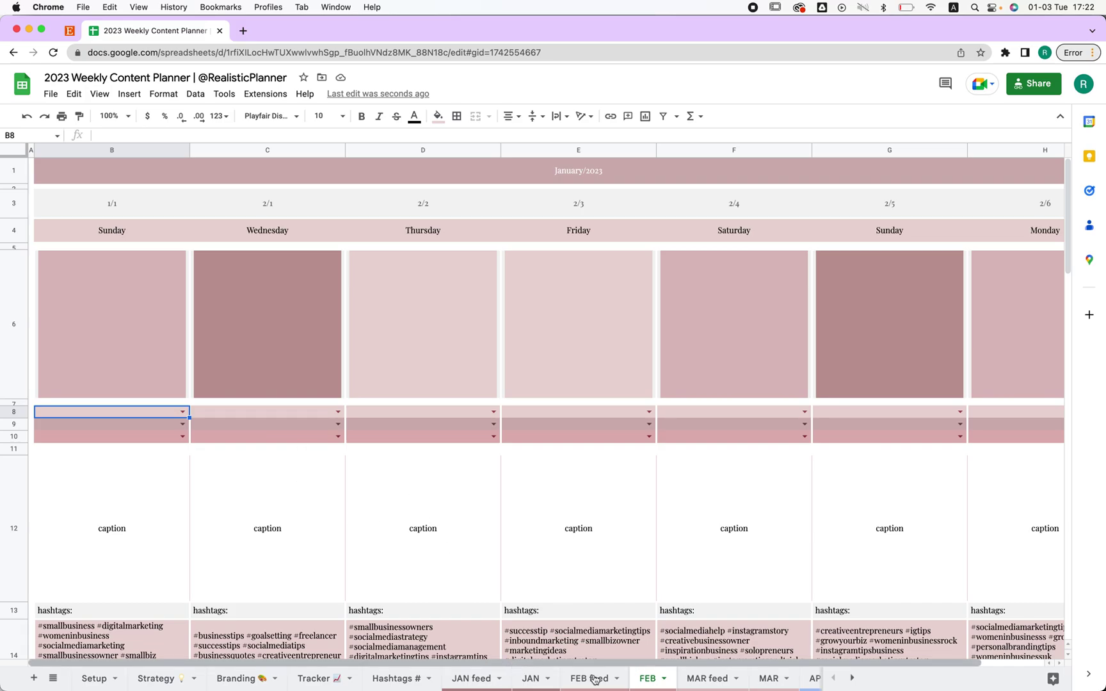
click(477, 680)
click(529, 679)
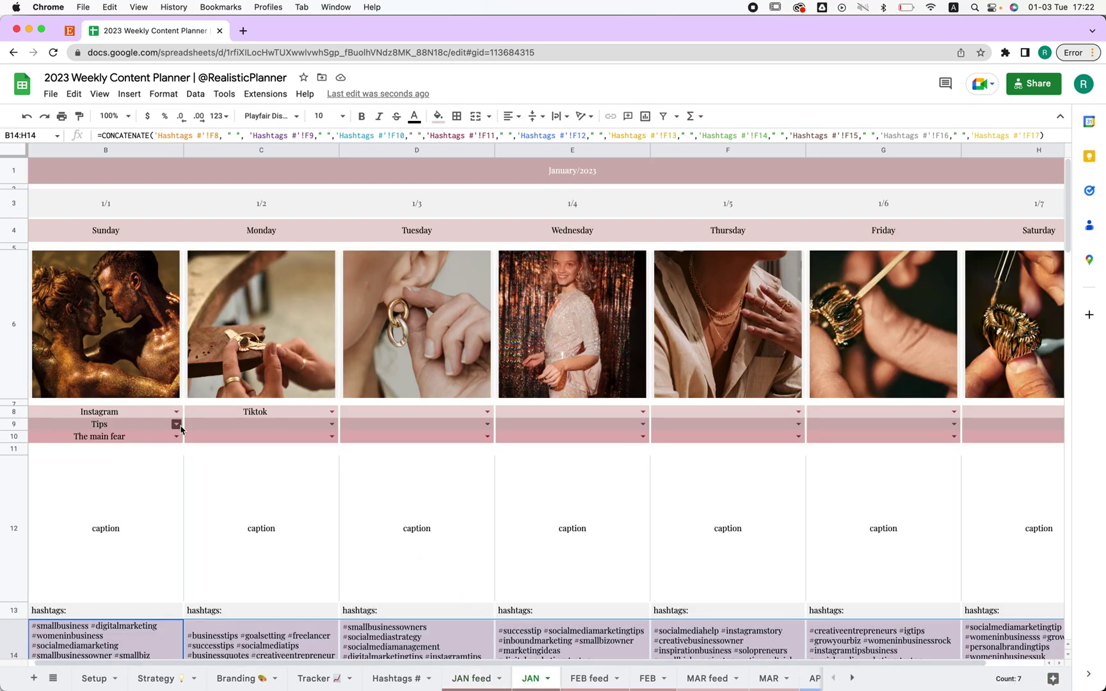
Duplicate the JAN sheet and rename the copy to 'JAN TikTok'
click(548, 678)
click(543, 484)
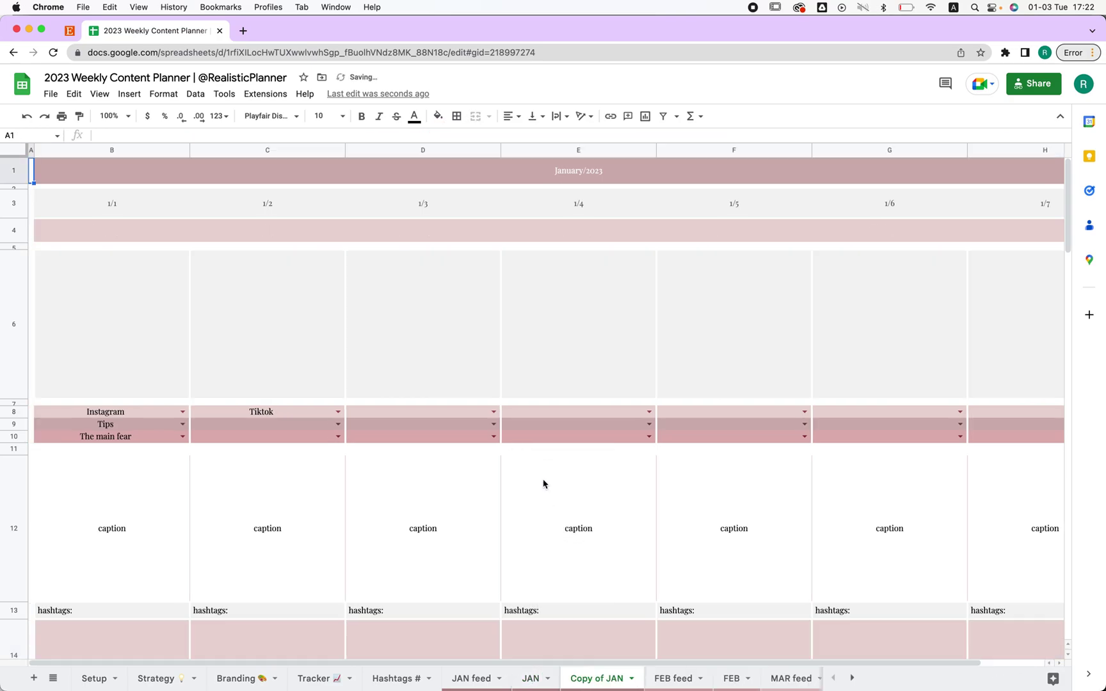
double_click(605, 680)
drag(605, 680, 570, 680)
key(BackSpace)
text(TikTok)
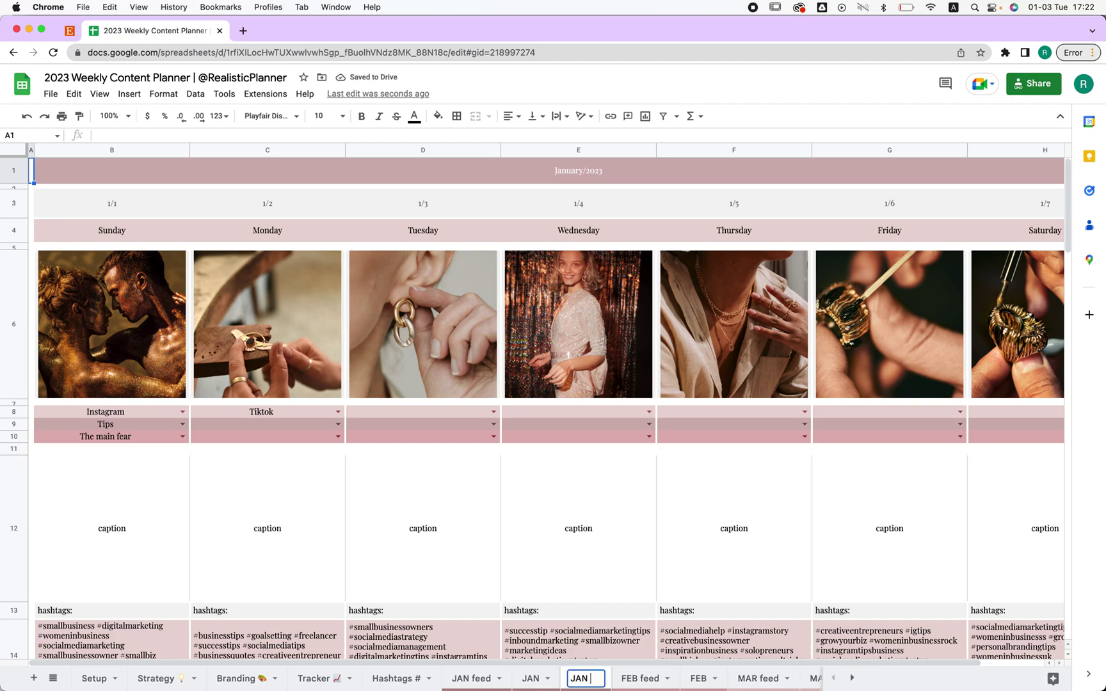
key(Return)
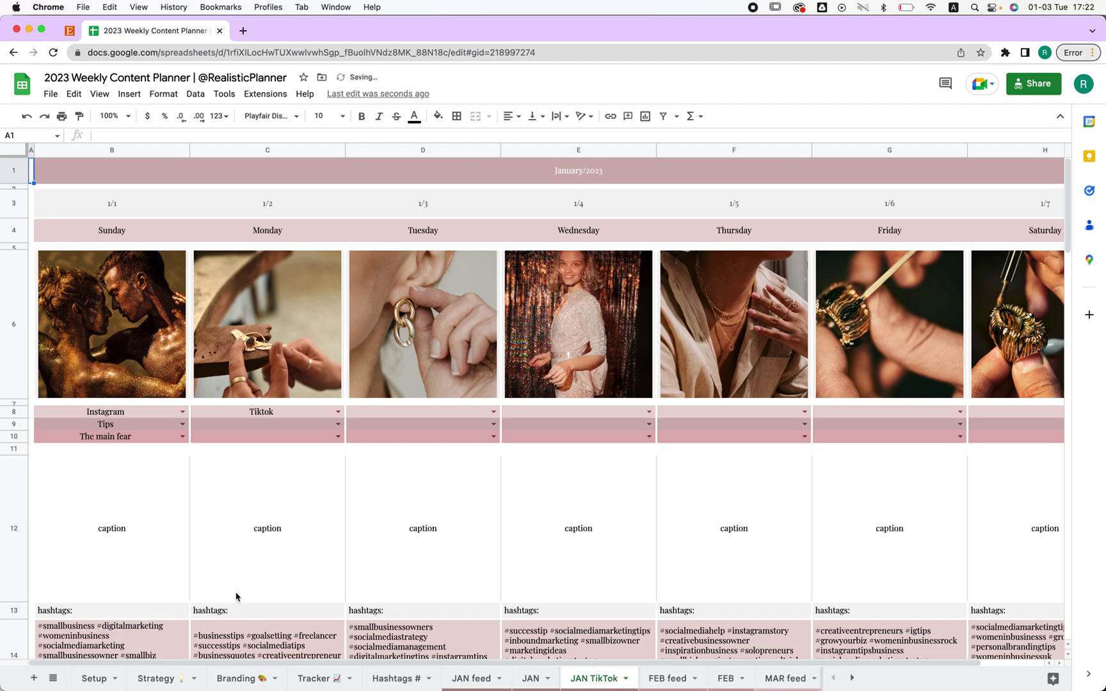
Set B8's platform to Tiktok, fill it across the first week to H8, and copy it
click(183, 411)
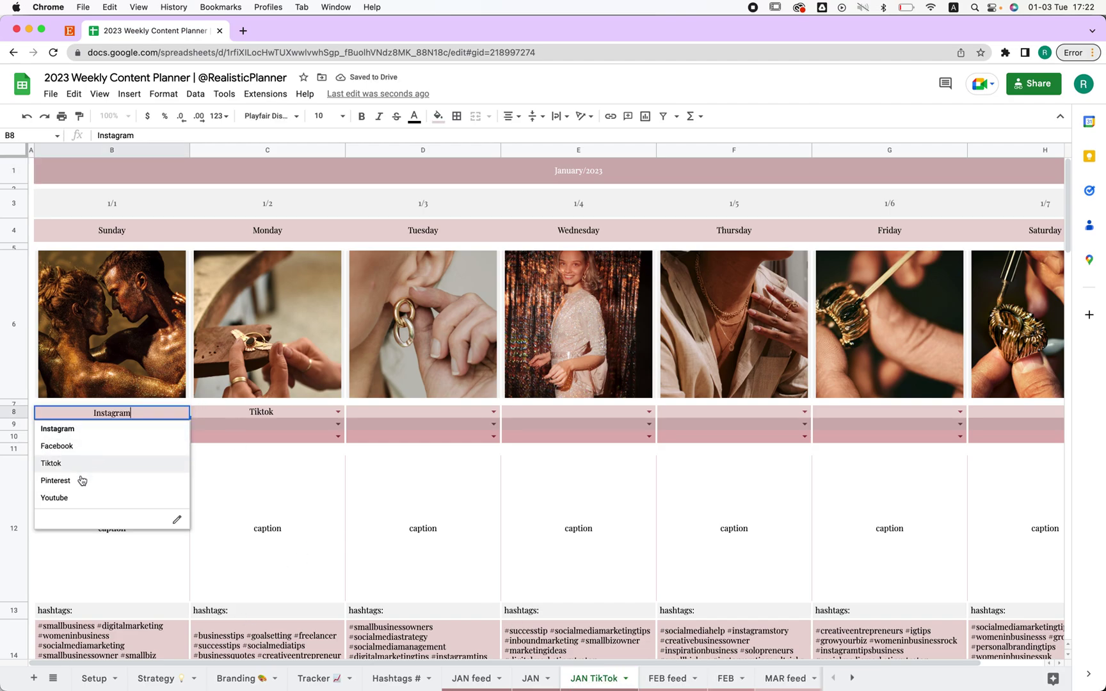
click(97, 465)
drag(190, 417, 1043, 415)
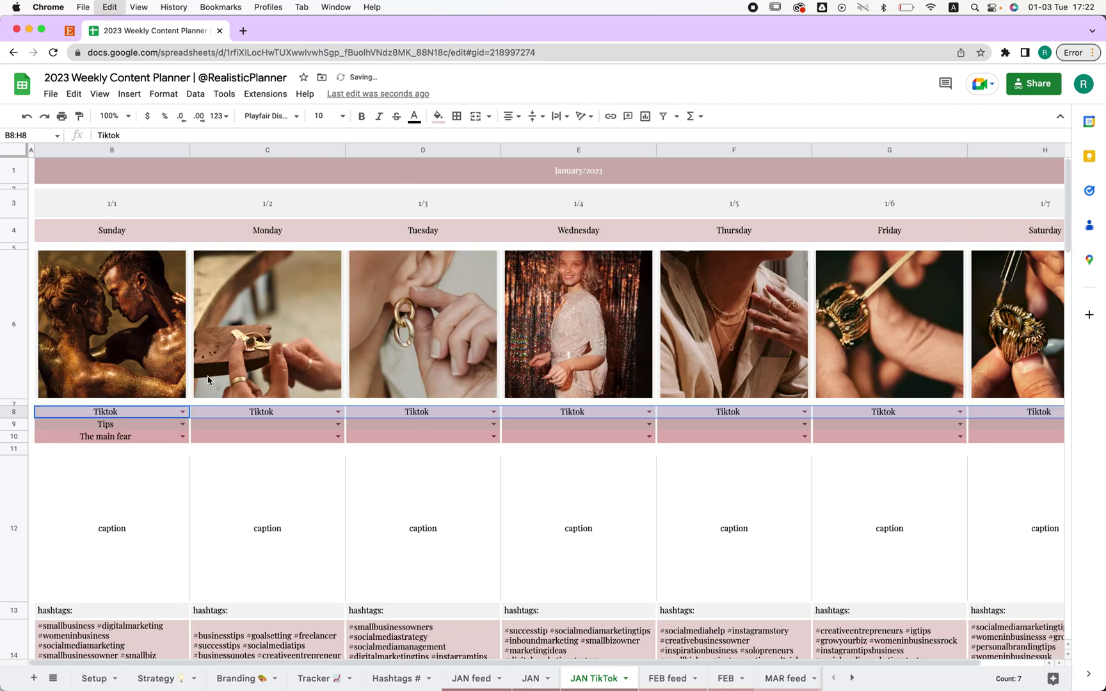
key(ctrl+c)
Paste the Tiktok platform row into the second and third weeks
scroll(206, 386, down, 1)
scroll(206, 386, down, 6)
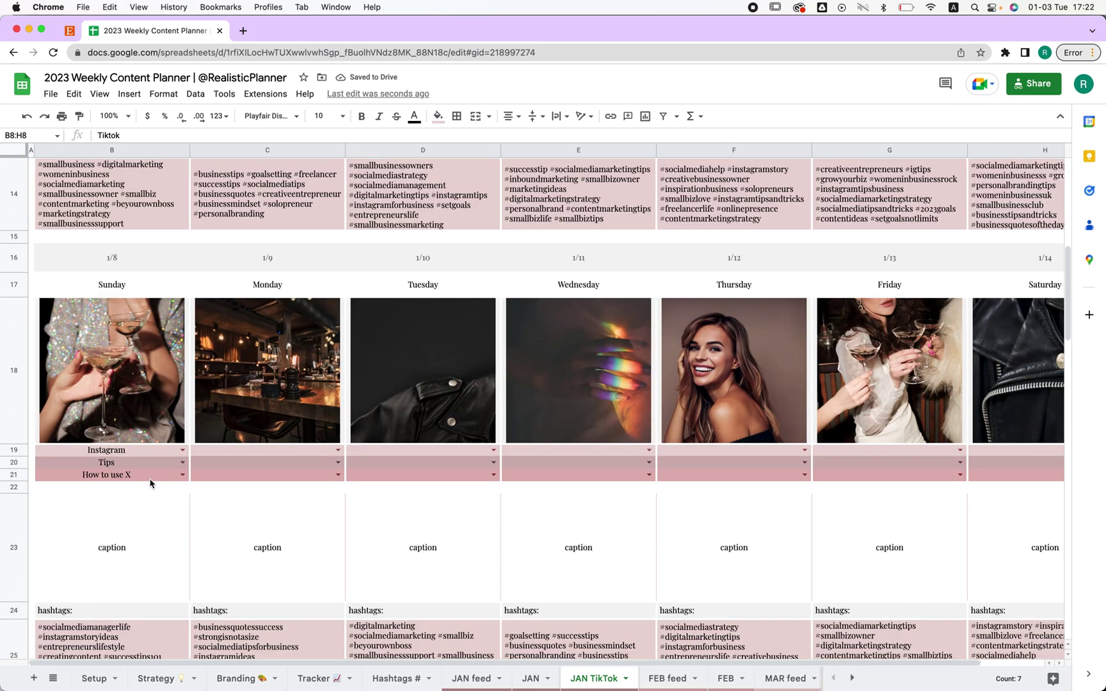
click(100, 453)
key(cmd+v)
scroll(290, 486, down, 6)
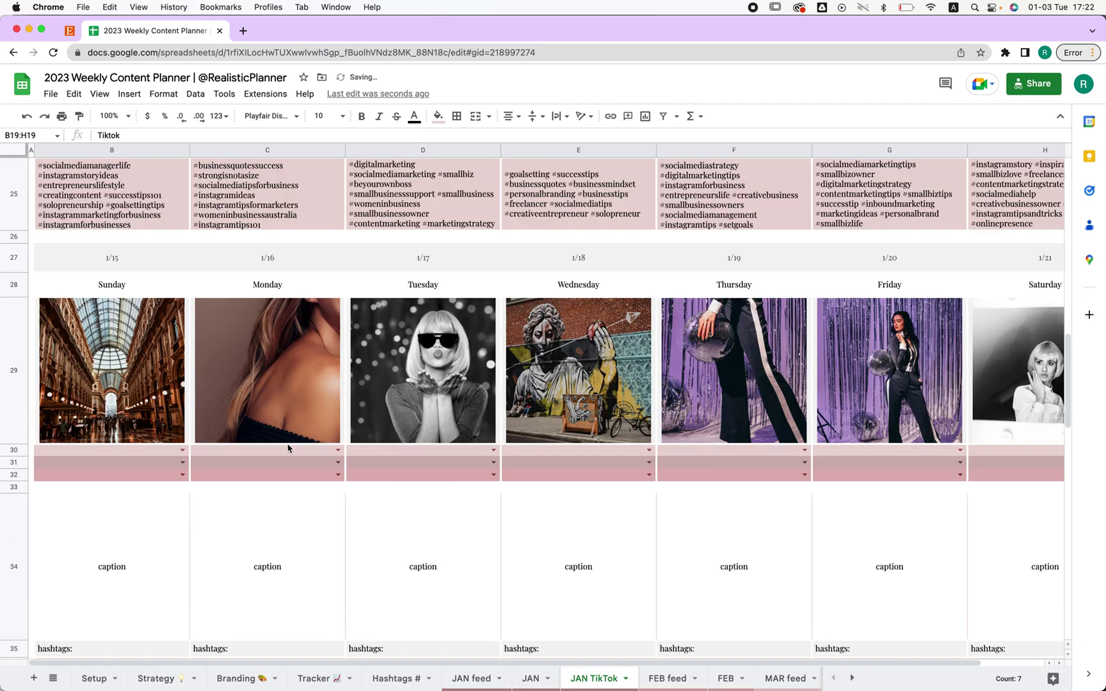
click(119, 454)
key(cmd+v)
Paste the Tiktok platform row into the fourth week and check the Sunday image cell
scroll(166, 384, down, 12)
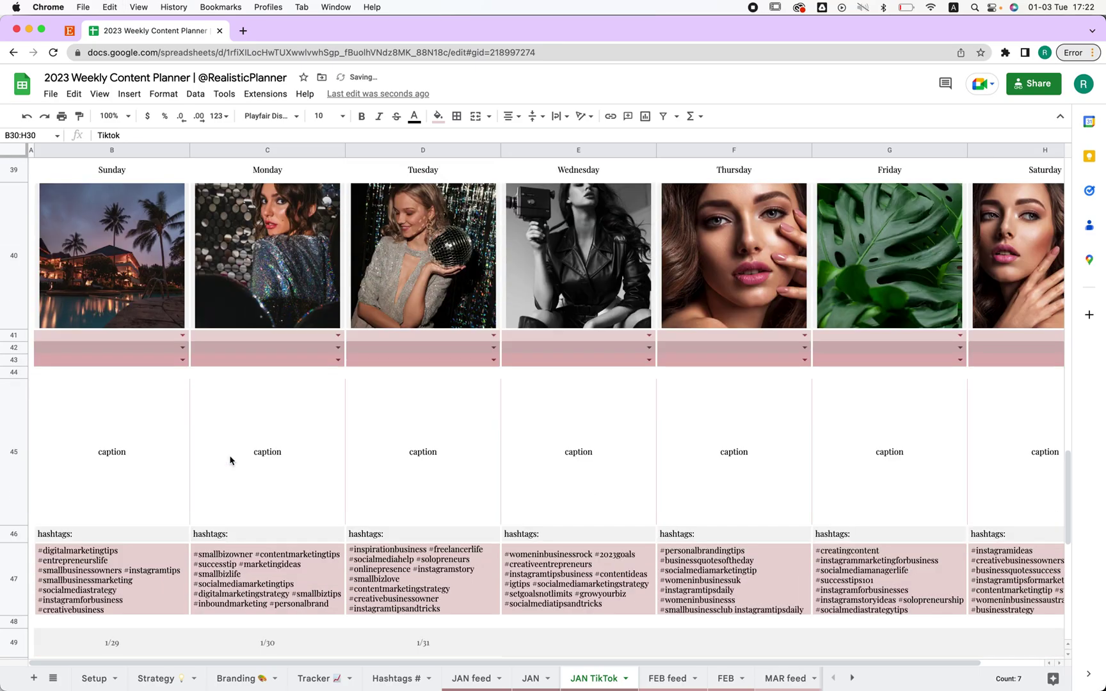
scroll(166, 272, up, 10)
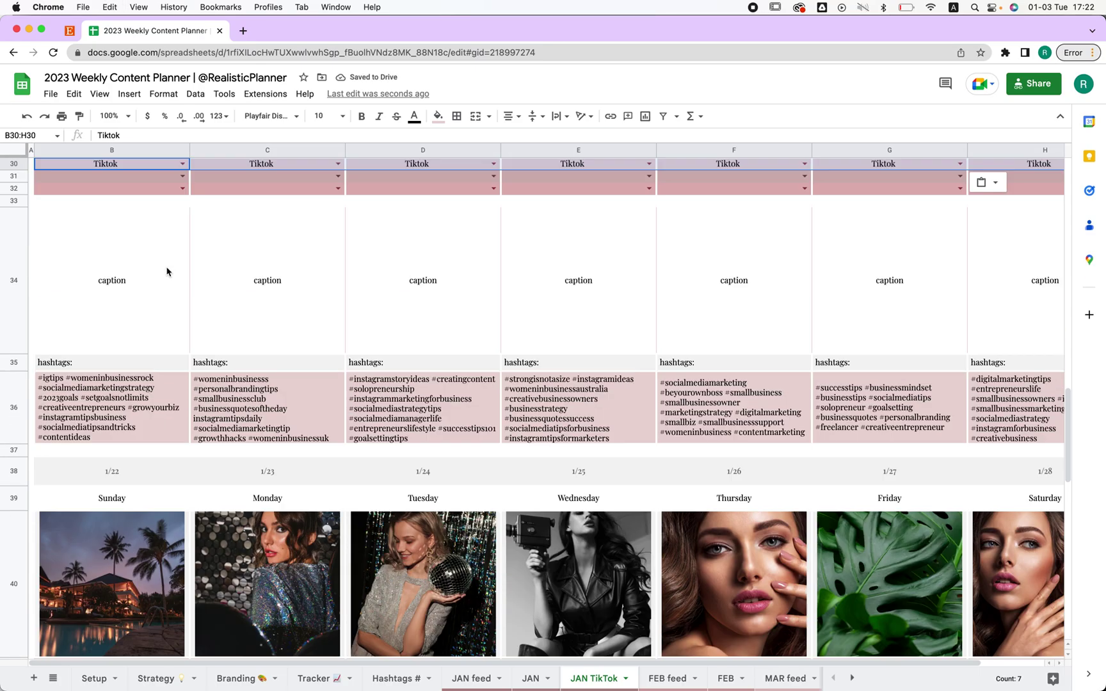
scroll(166, 271, down, 3)
scroll(166, 271, down, 3)
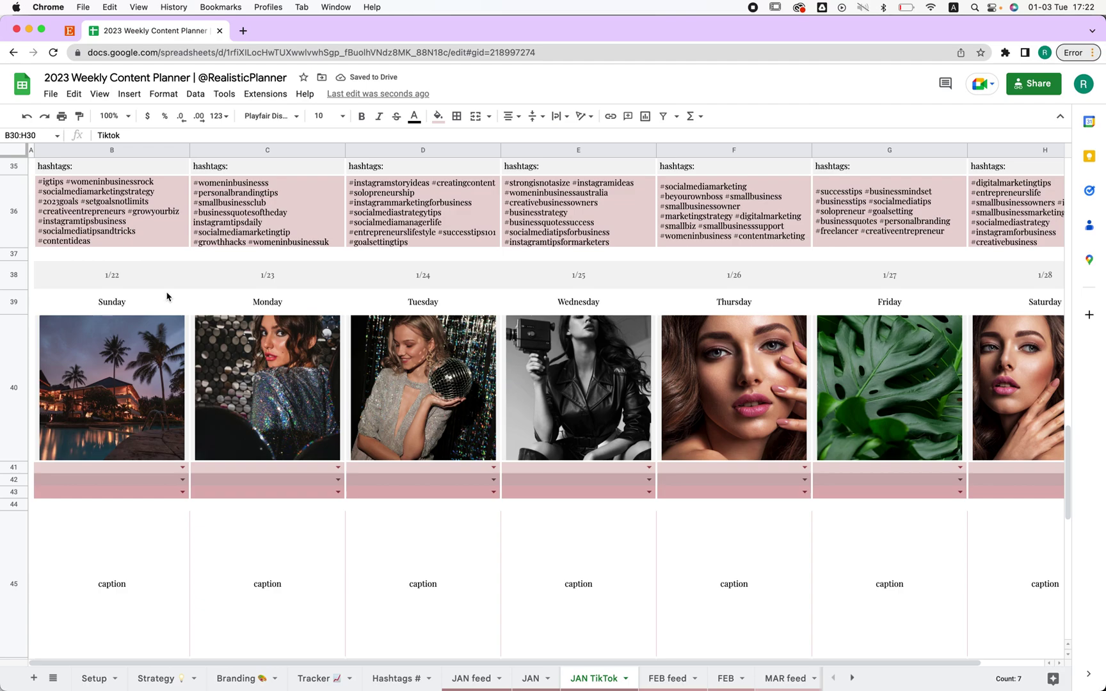
click(148, 469)
key(cmd+v)
scroll(504, 450, up, 20)
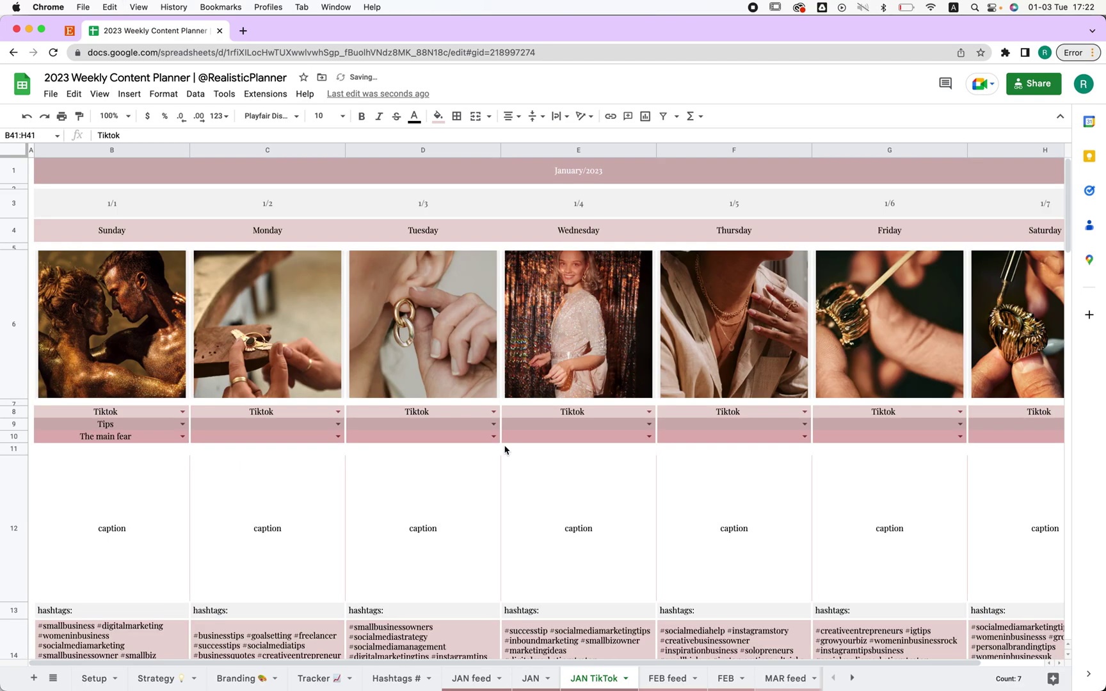
click(117, 320)
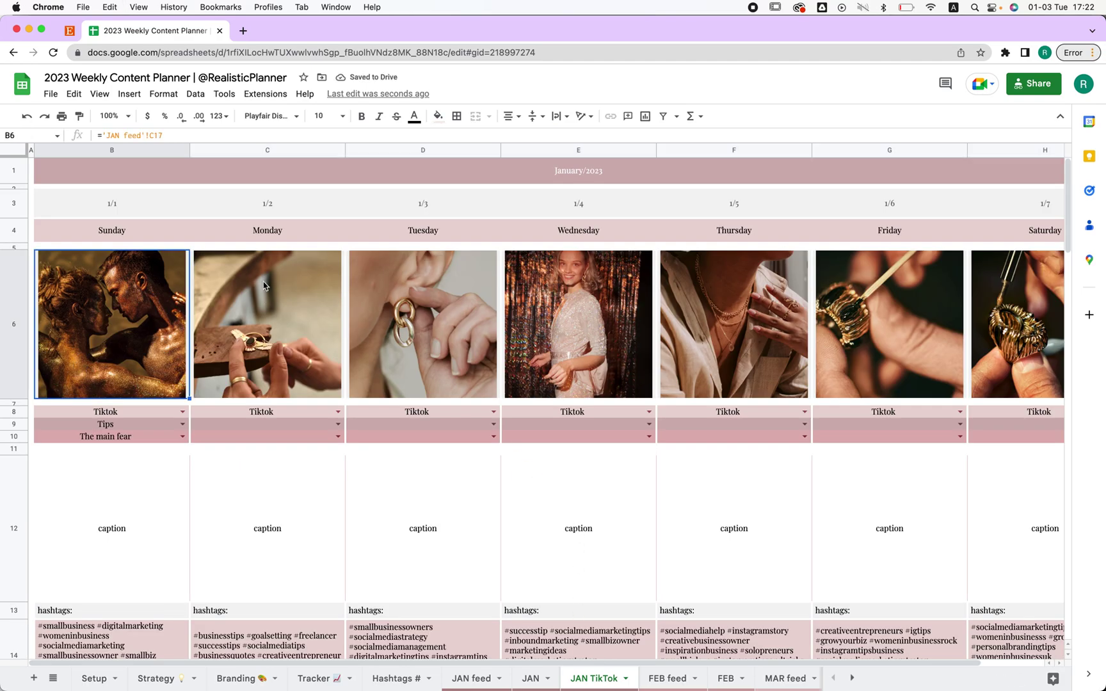
Compare the JAN feed, JAN TikTok and original JAN sheets, checking B9's content-type choices
click(471, 679)
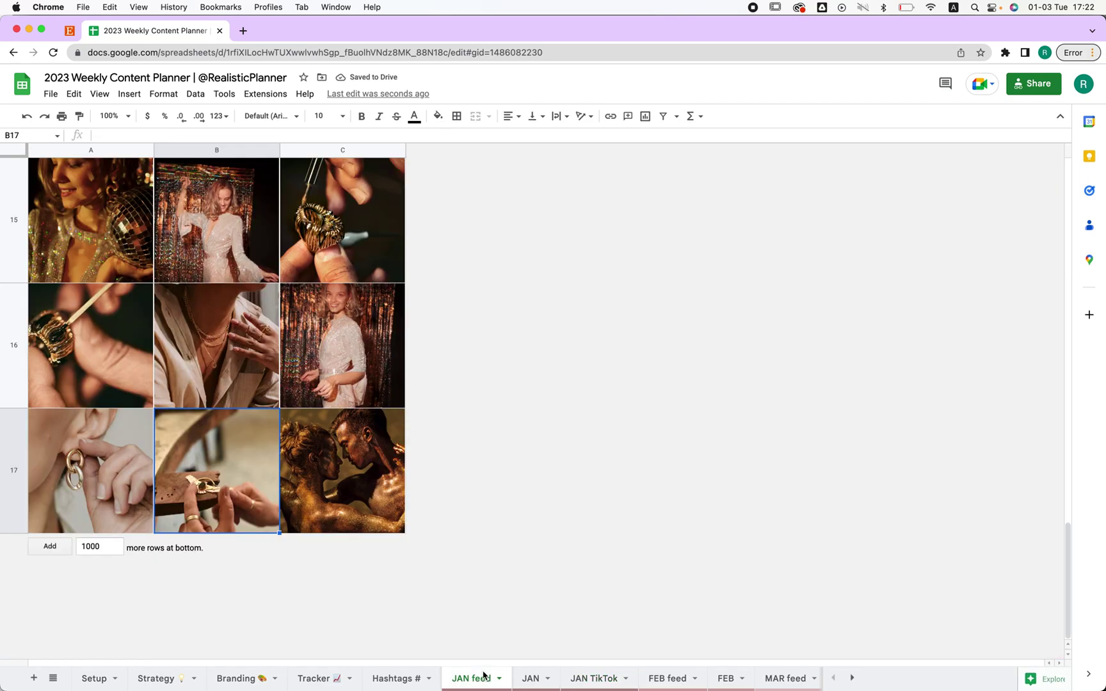
click(592, 679)
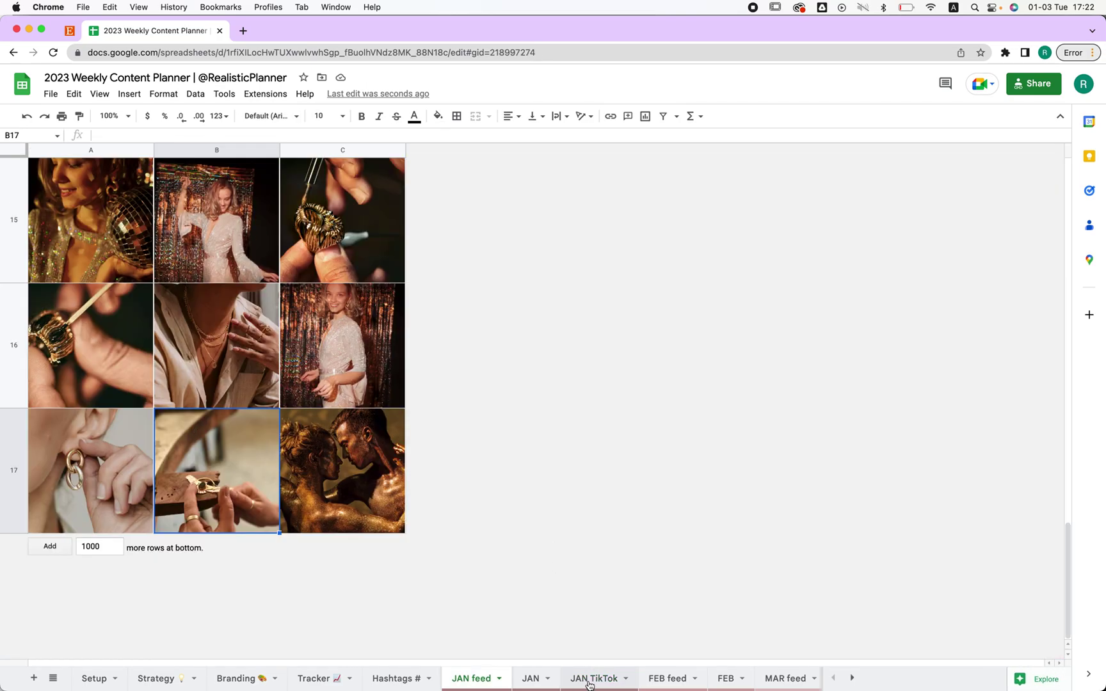
click(333, 515)
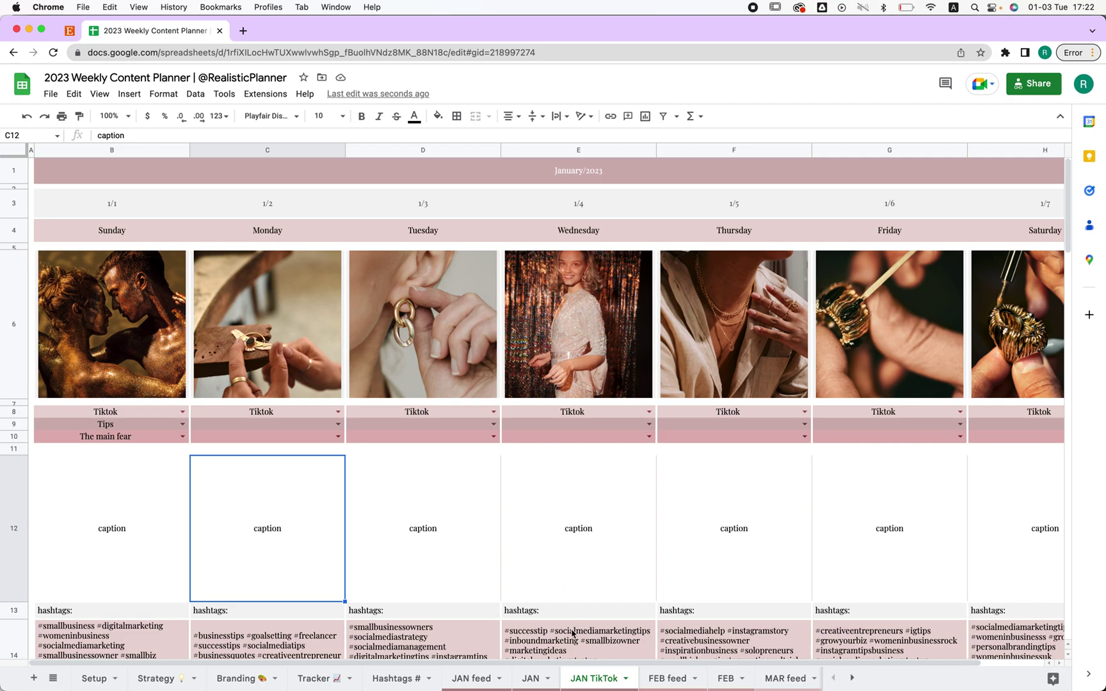
click(532, 680)
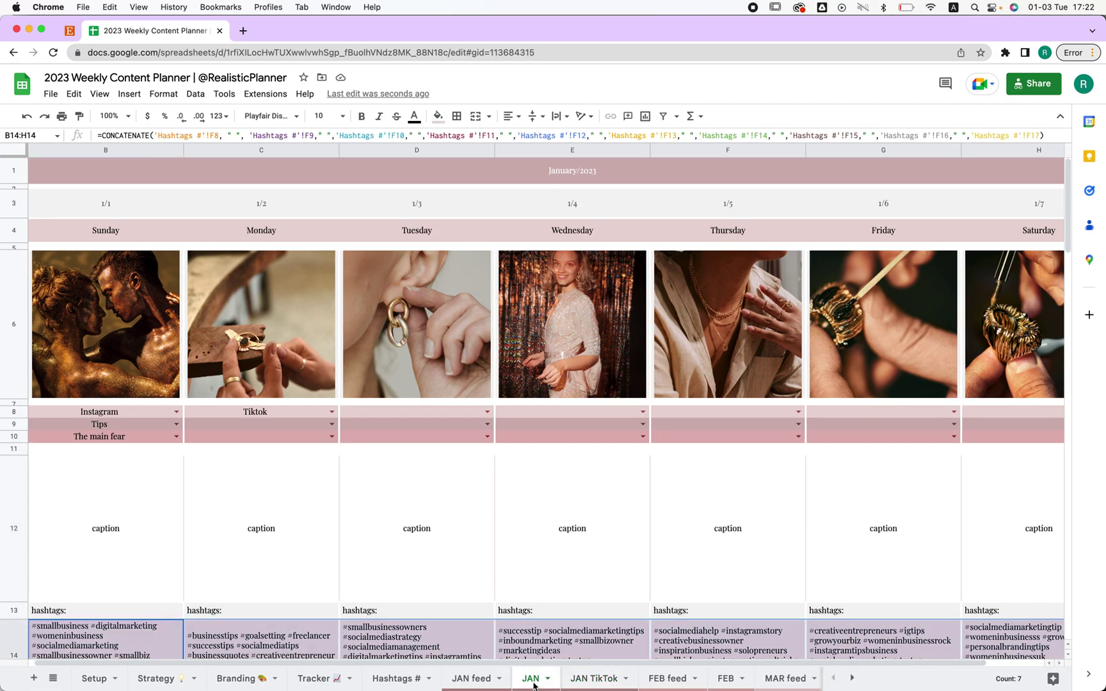
click(174, 425)
click(420, 510)
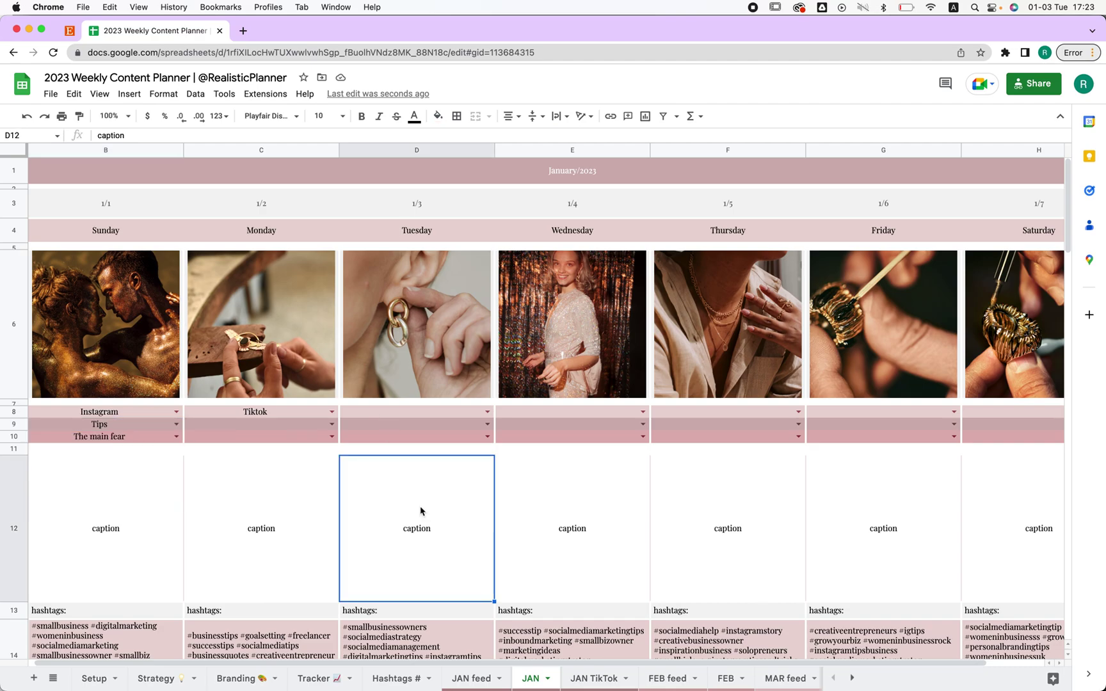
On JAN TikTok, review B8's platform choices unchanged, then undo the TikTok sheet changes
click(604, 683)
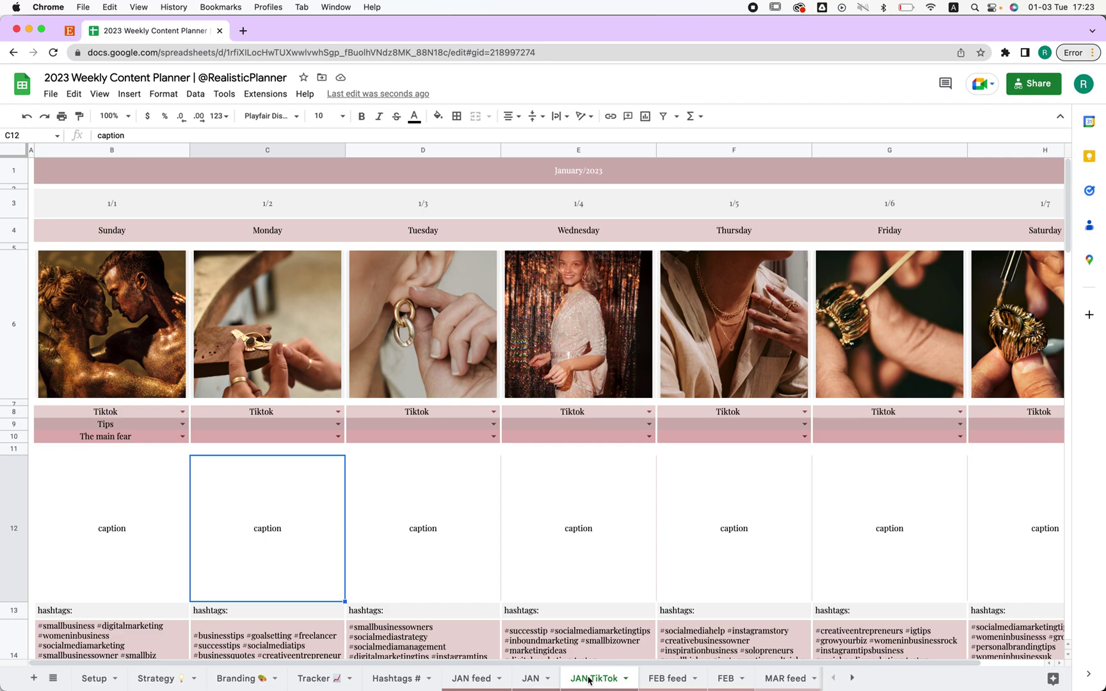
click(182, 412)
click(284, 471)
scroll(806, 513, down, 10)
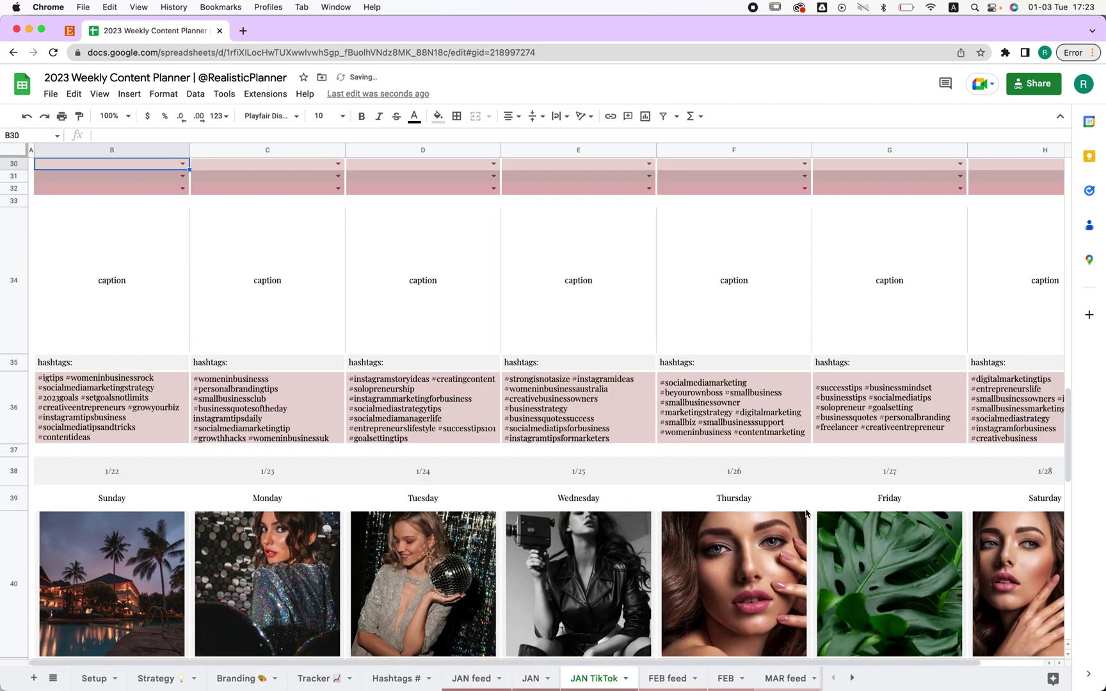
key(super+z)
key(super+z)
key(super+z)
key(super+z)
key(super+z)
key(super+z)
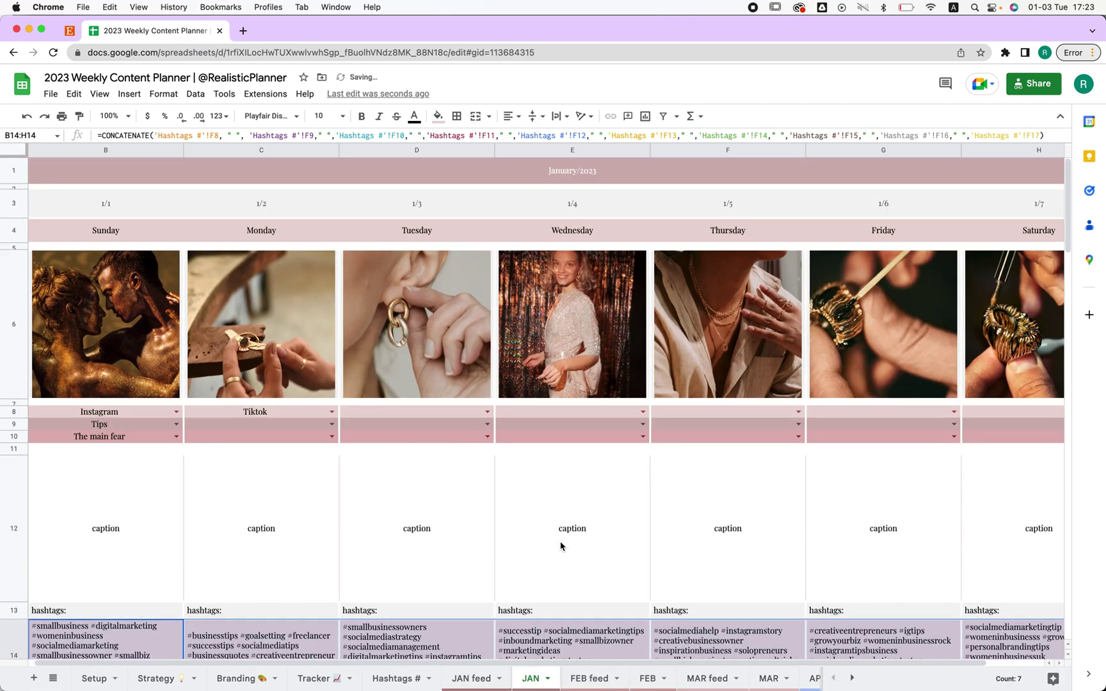
click(590, 680)
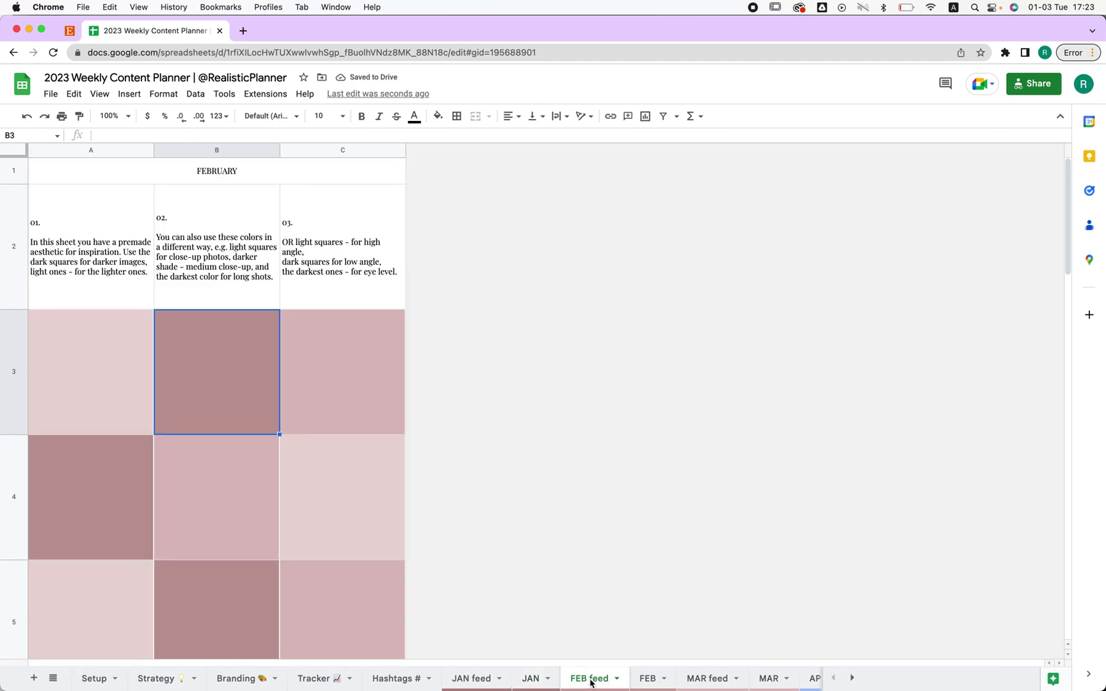
Go from the FEB planner to the DEC sheet and show its tab's Change color palette
click(649, 679)
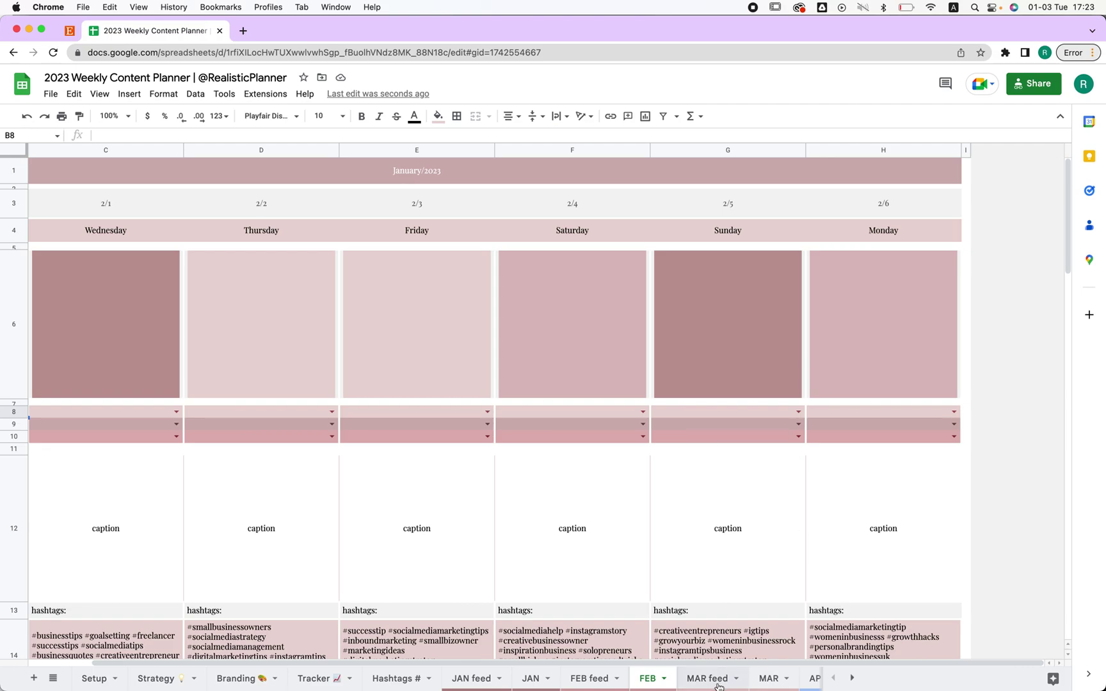
scroll(720, 683, right, 10)
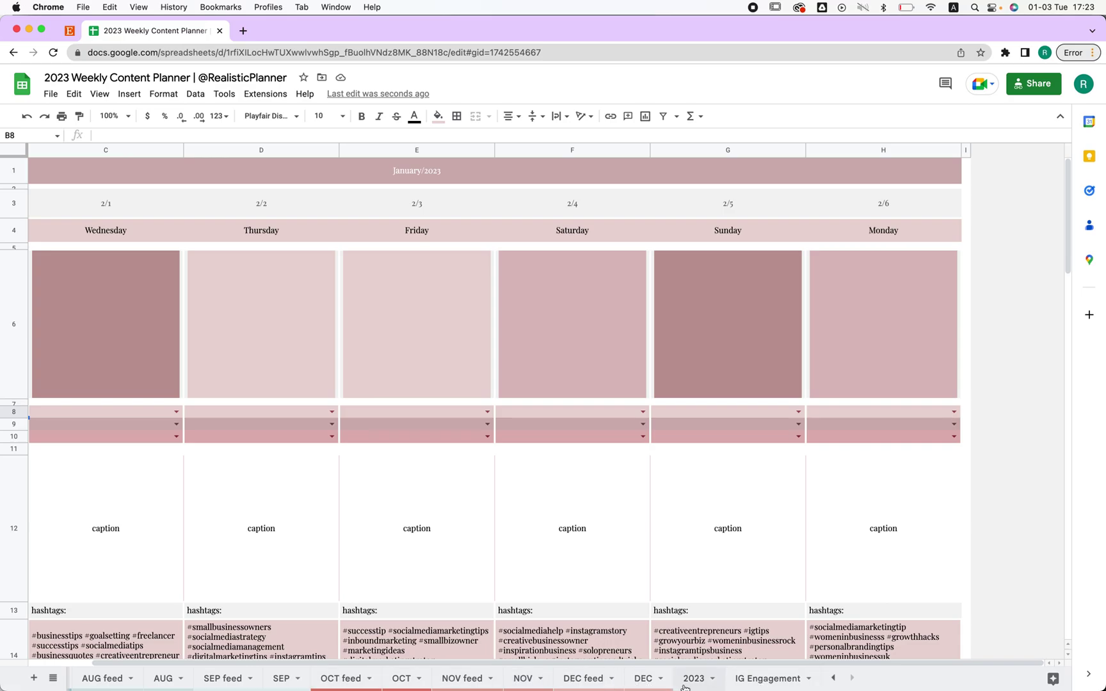
right_click(649, 683)
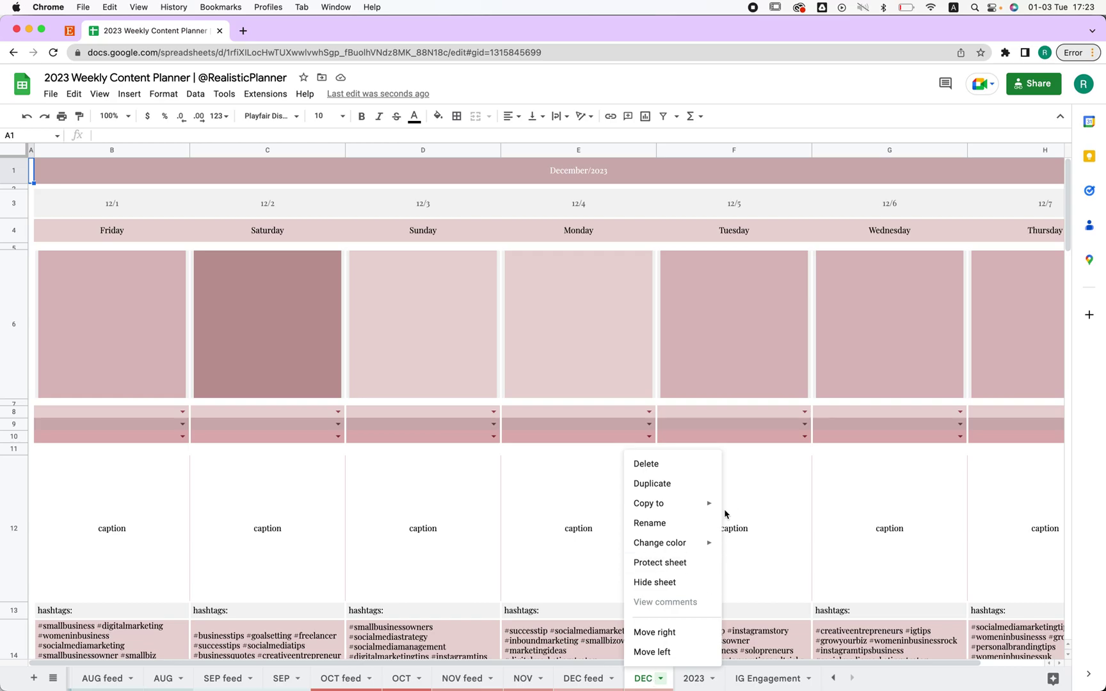
mouse_move(710, 543)
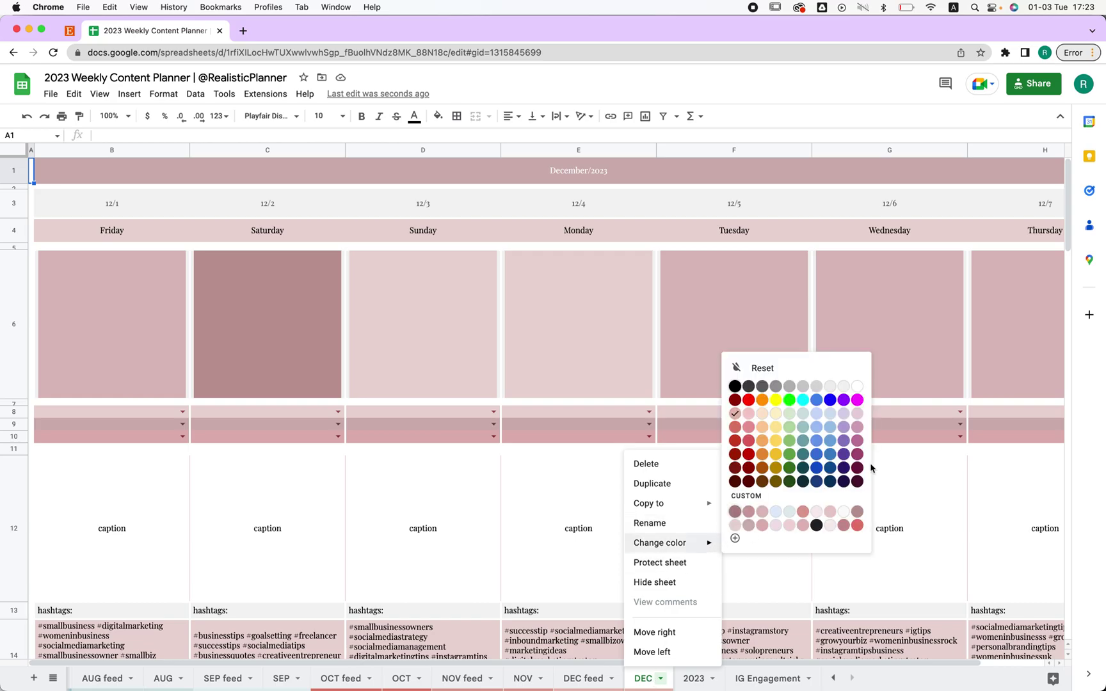
Change the yearly calendar title's year from 2023 to 2024
click(698, 680)
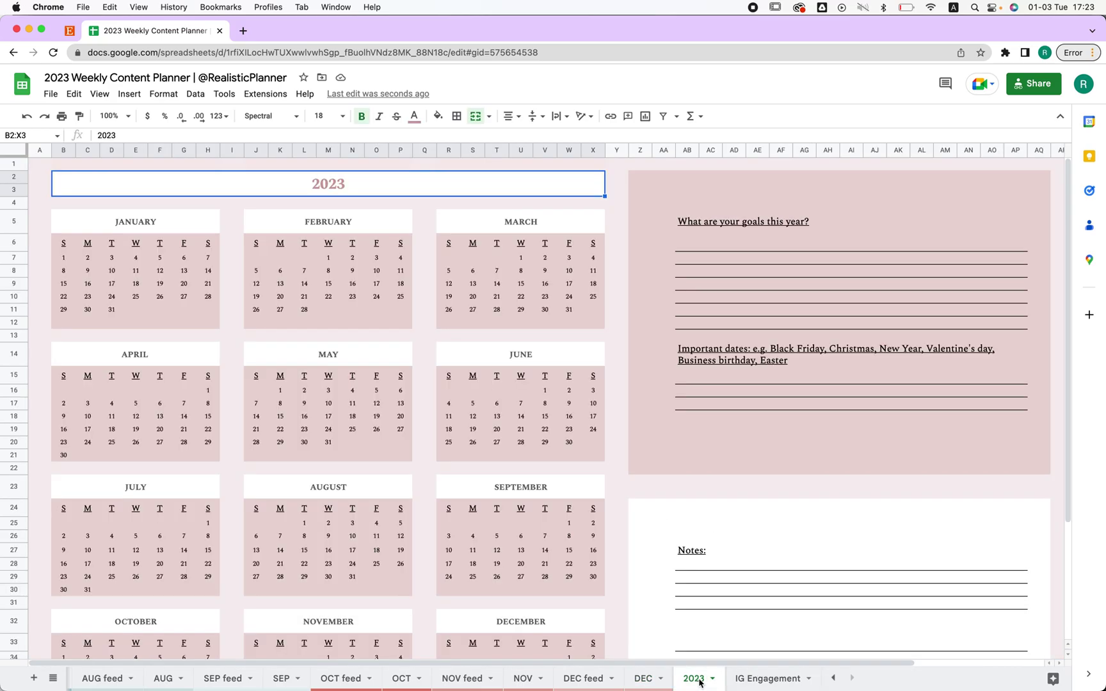
double_click(378, 190)
key(BackSpace)
text(4)
key(Return)
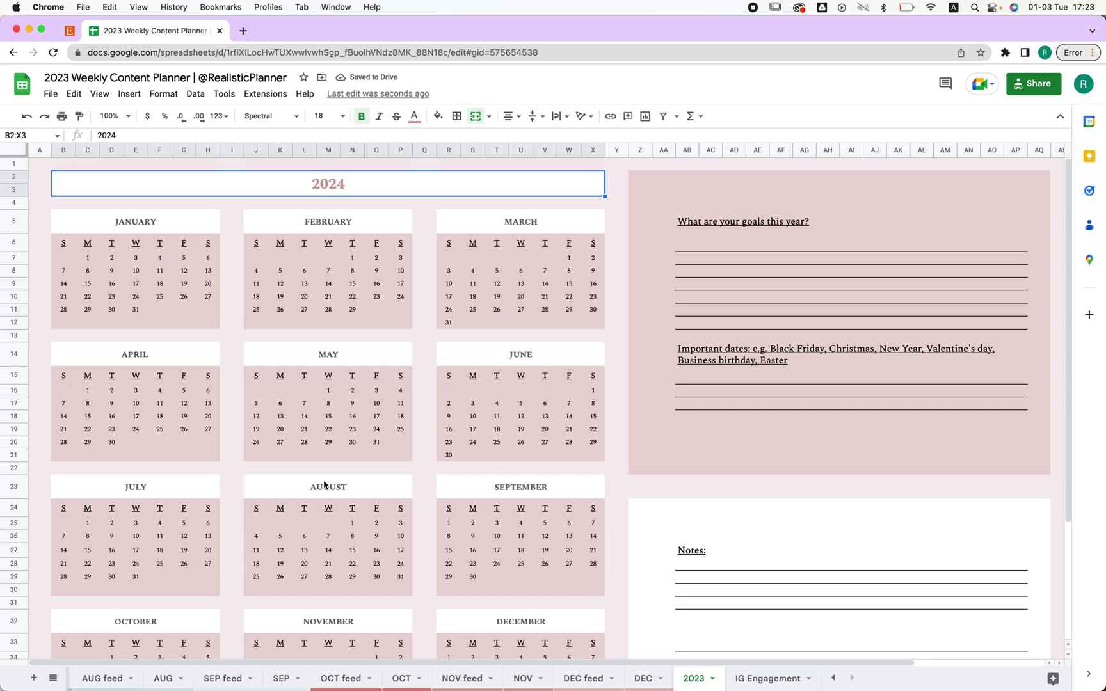
Try the year 2025, then undo the edit back to 2023
double_click(370, 189)
key(BackSpace)
text(5)
key(ctrl+z)
key(ctrl+z)
key(ctrl+z)
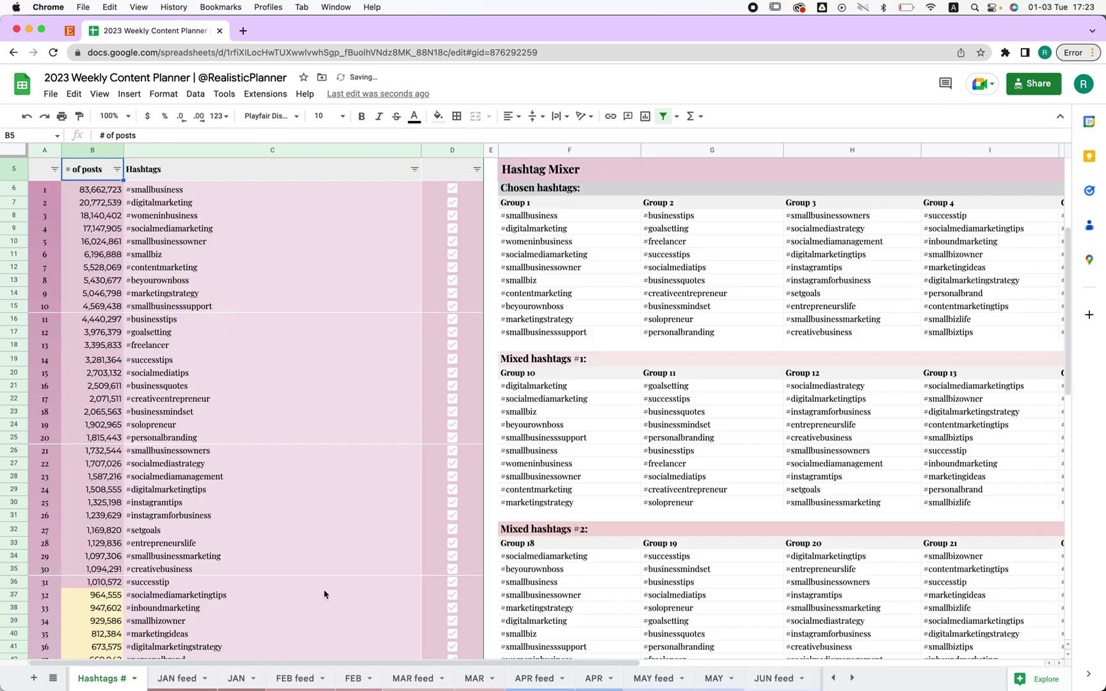
click(596, 682)
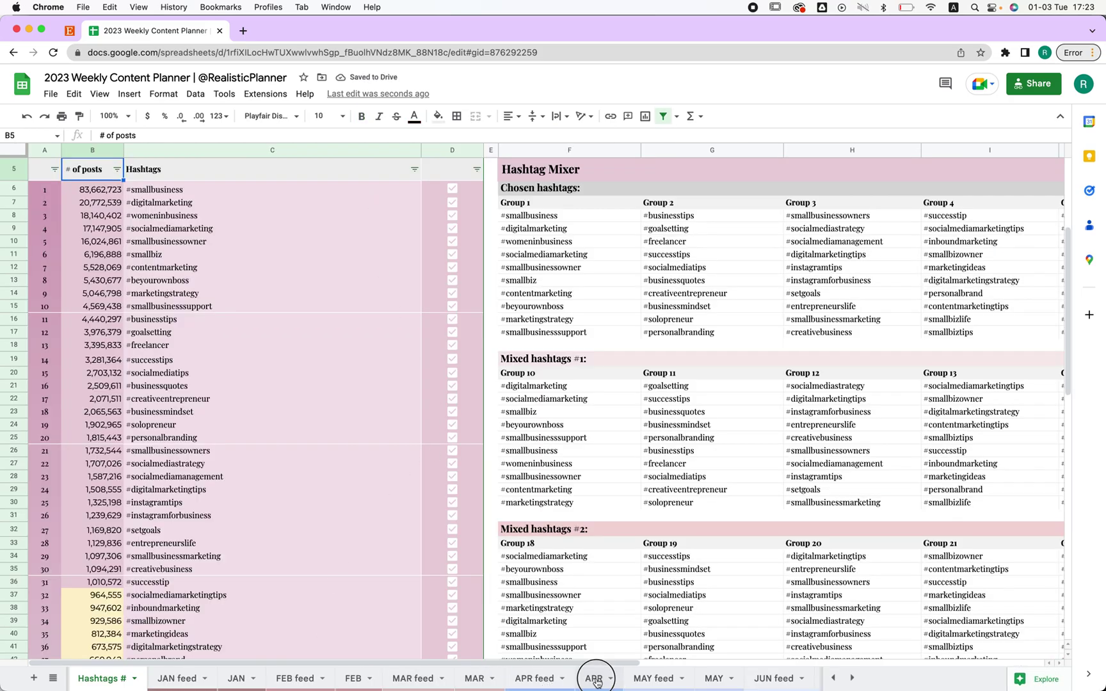
Open the date calendar for the first day in B3 and page forward to December
double_click(125, 205)
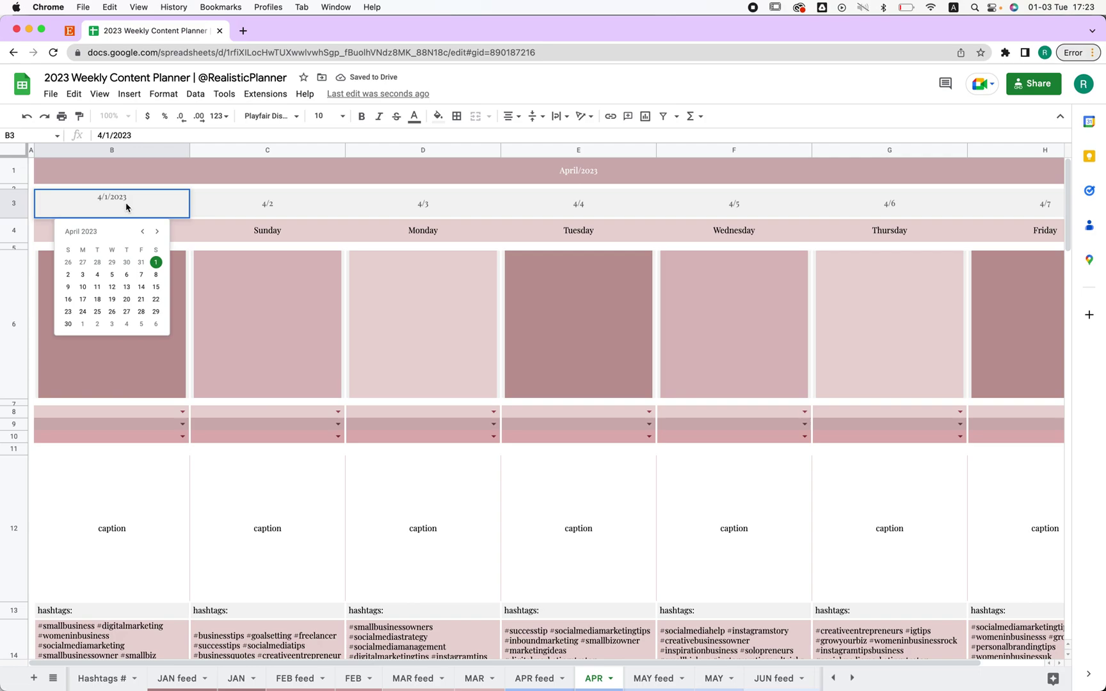
click(157, 232)
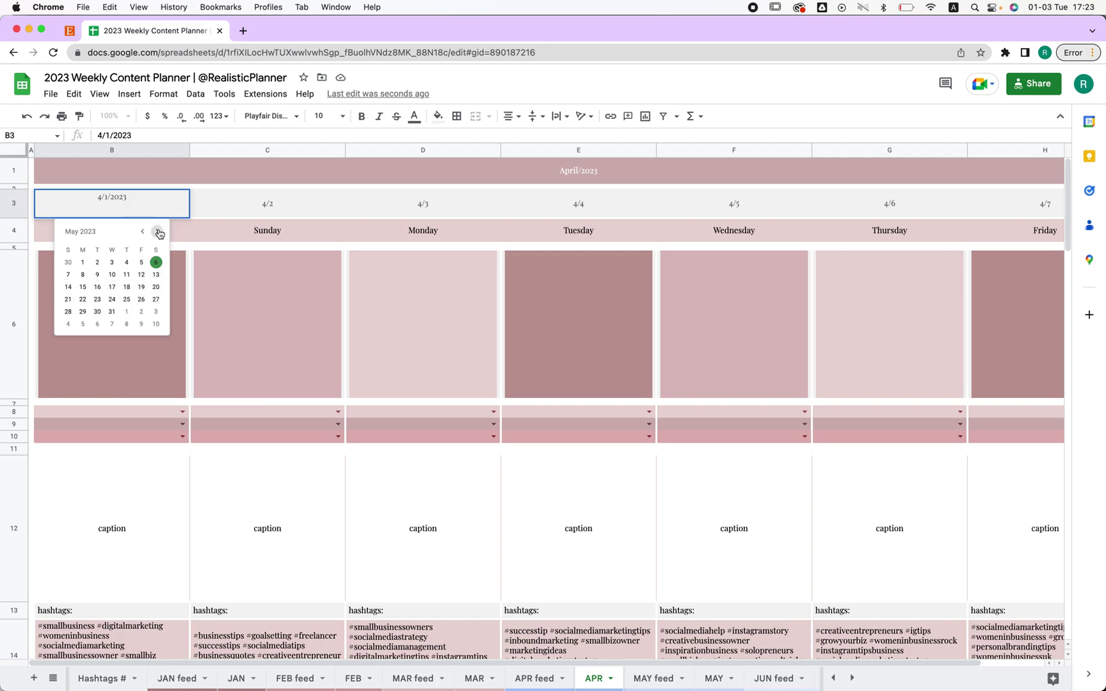
click(156, 232)
click(157, 232)
click(156, 232)
click(157, 232)
click(157, 232)
click(157, 232)
click(156, 232)
click(157, 232)
click(157, 233)
click(156, 232)
click(157, 232)
click(156, 232)
Close the calendar without picking a date and go to the IG Engagement sheet
click(578, 413)
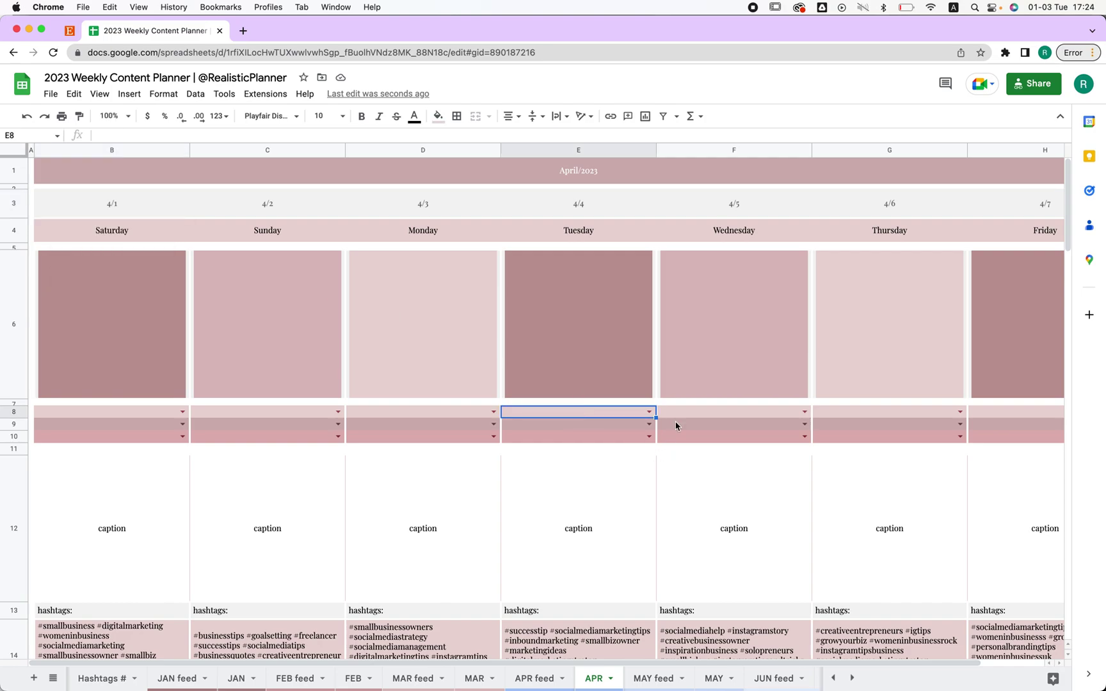
scroll(768, 678, right, 10)
click(772, 679)
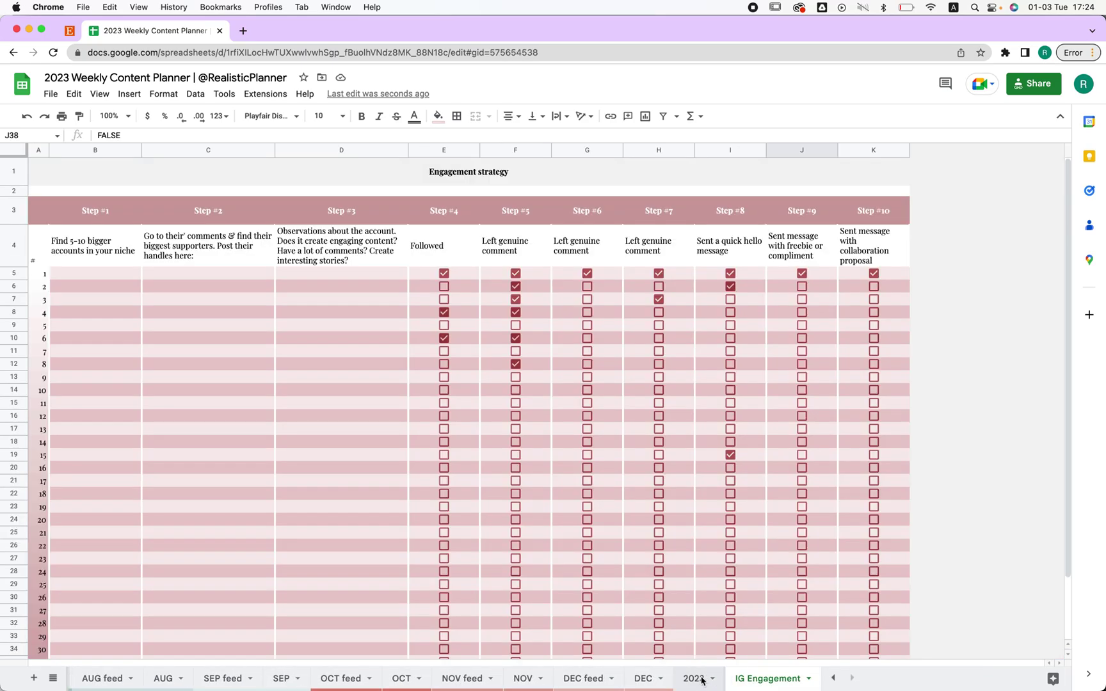
On the 2023 calendar, select the September 3–9 week and start, then cancel, a comment
click(703, 678)
click(741, 257)
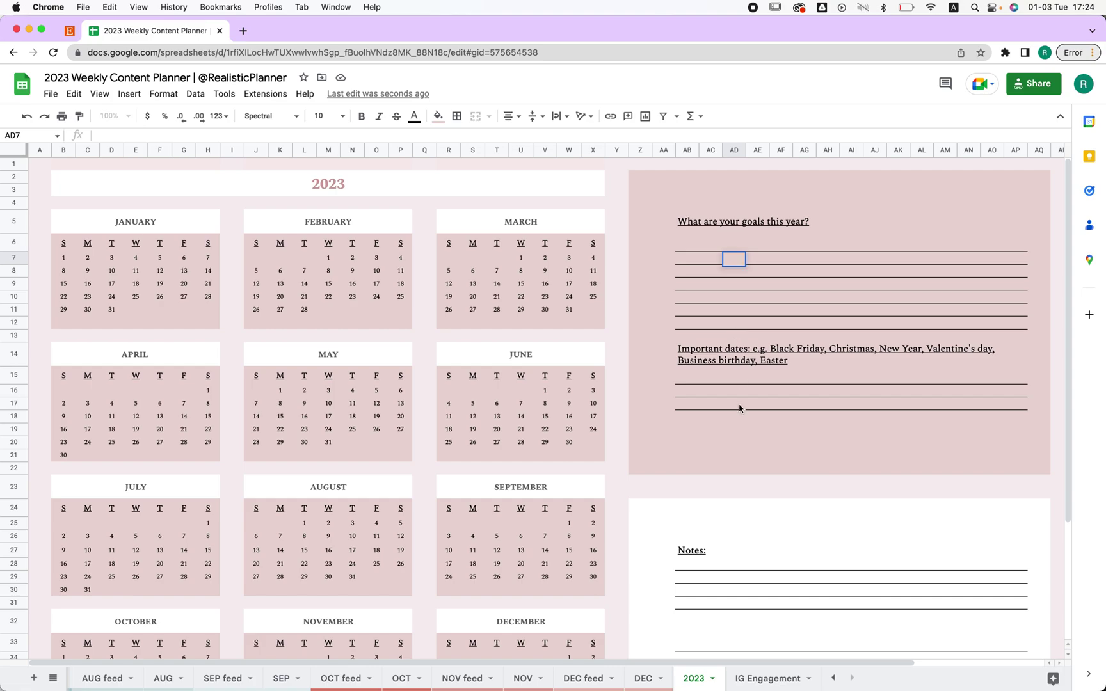
scroll(739, 409, down, 2)
drag(446, 480, 589, 486)
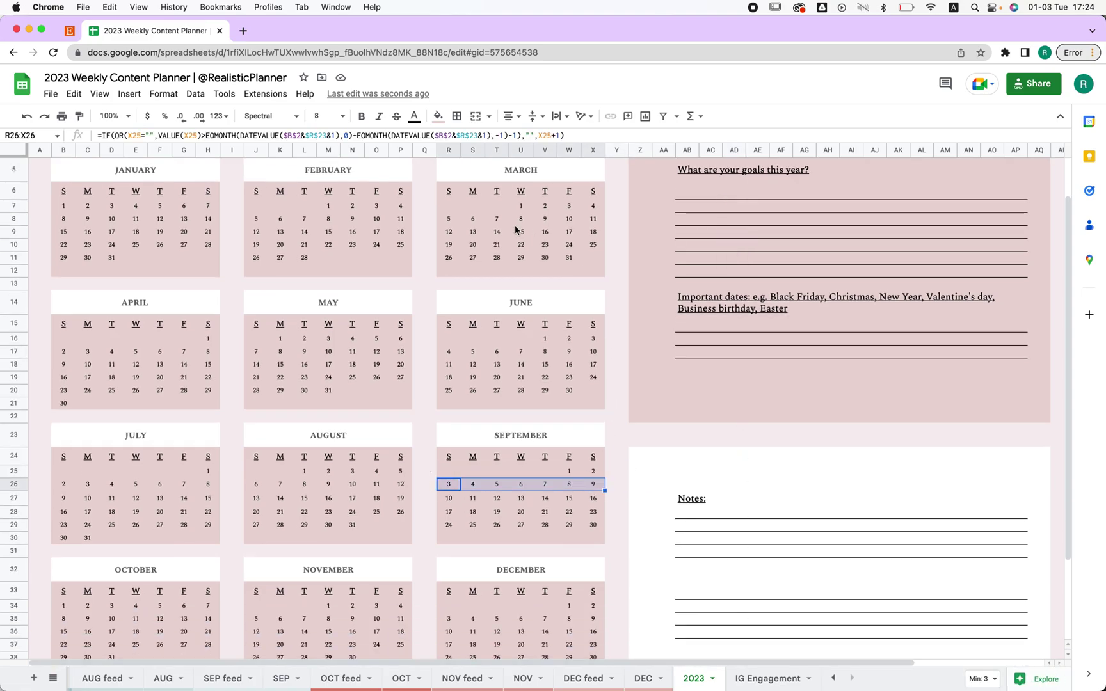
click(628, 116)
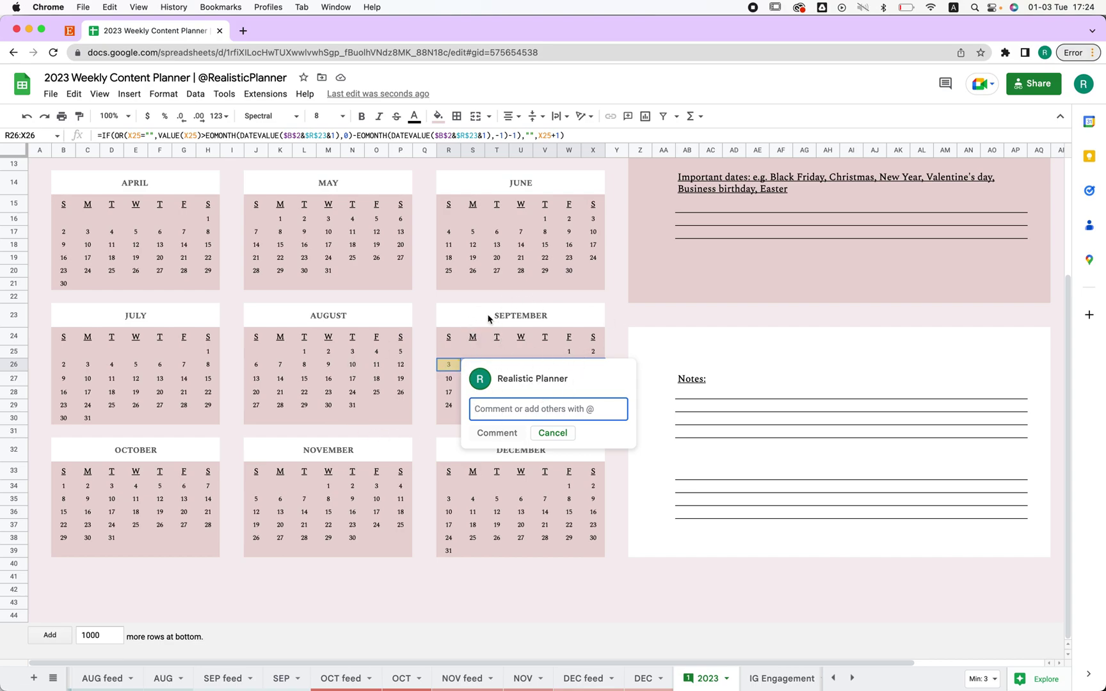
click(563, 433)
Select the December 3–9 week, then scroll back to the top and deselect it
scroll(563, 432, up, 3)
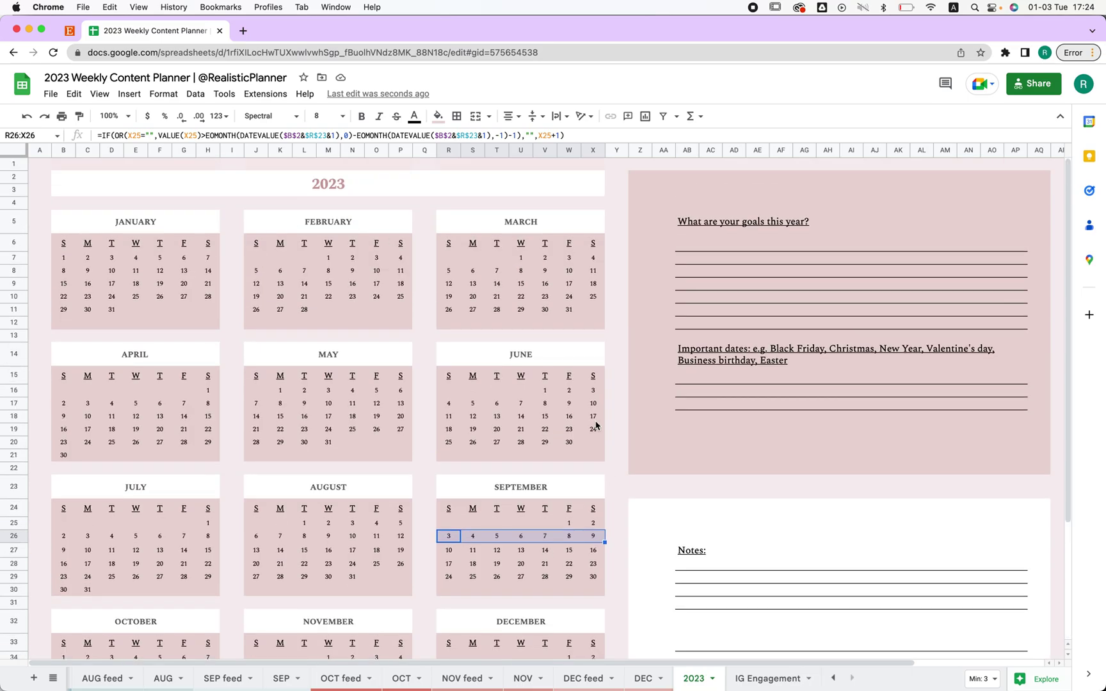
scroll(315, 269, down, 4)
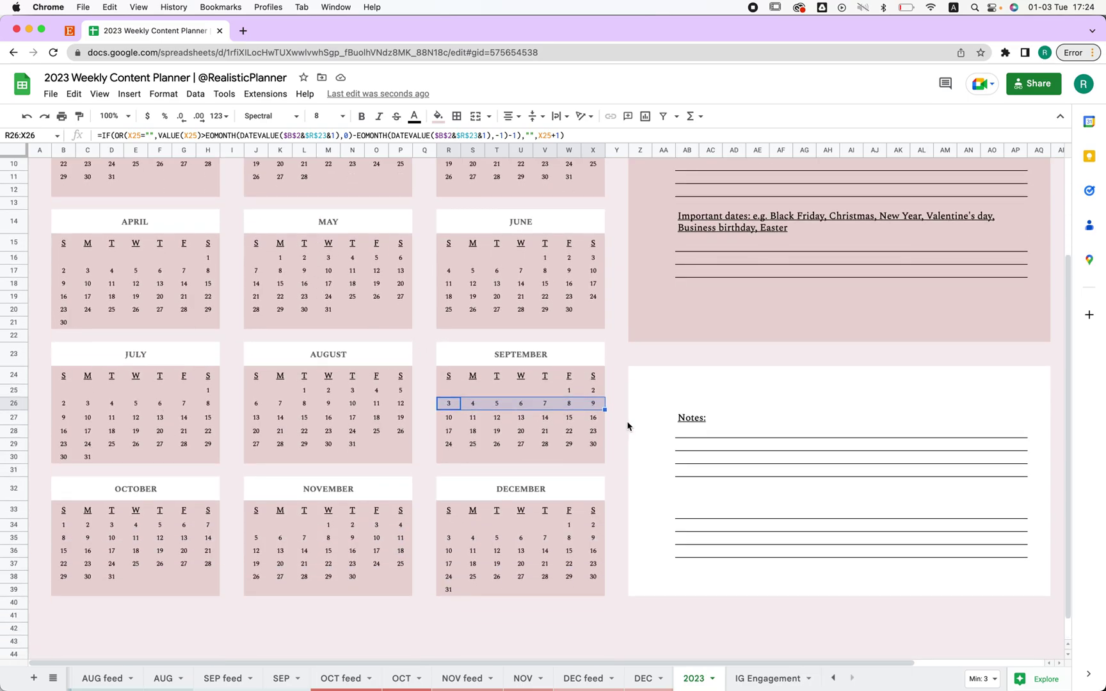
click(615, 488)
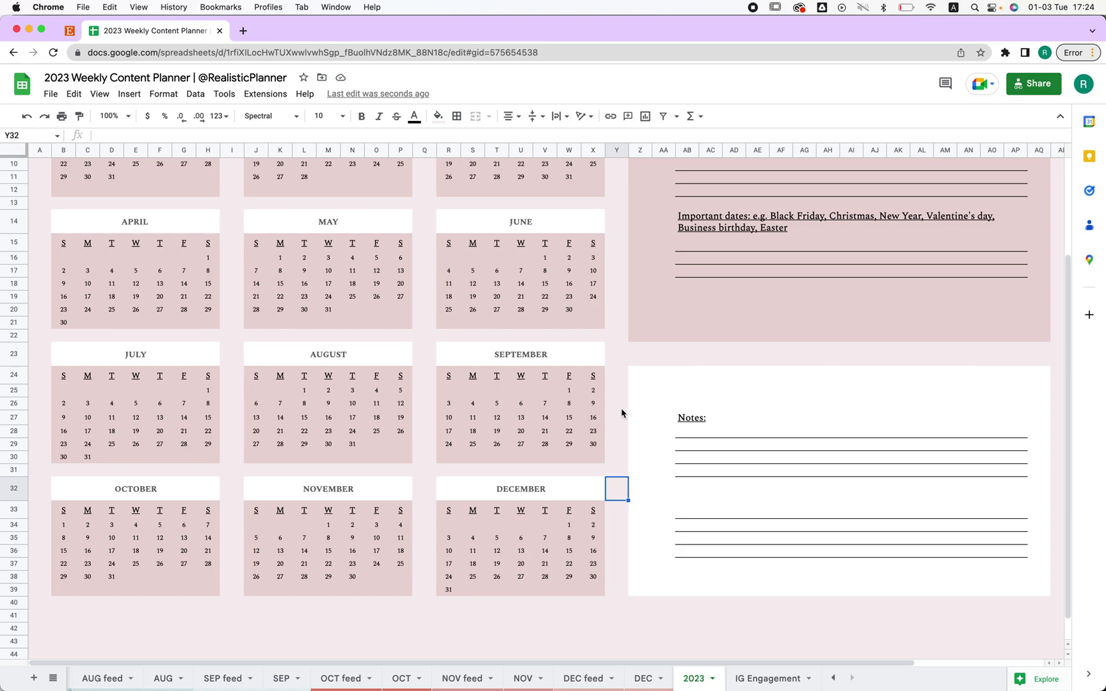
drag(444, 540, 597, 540)
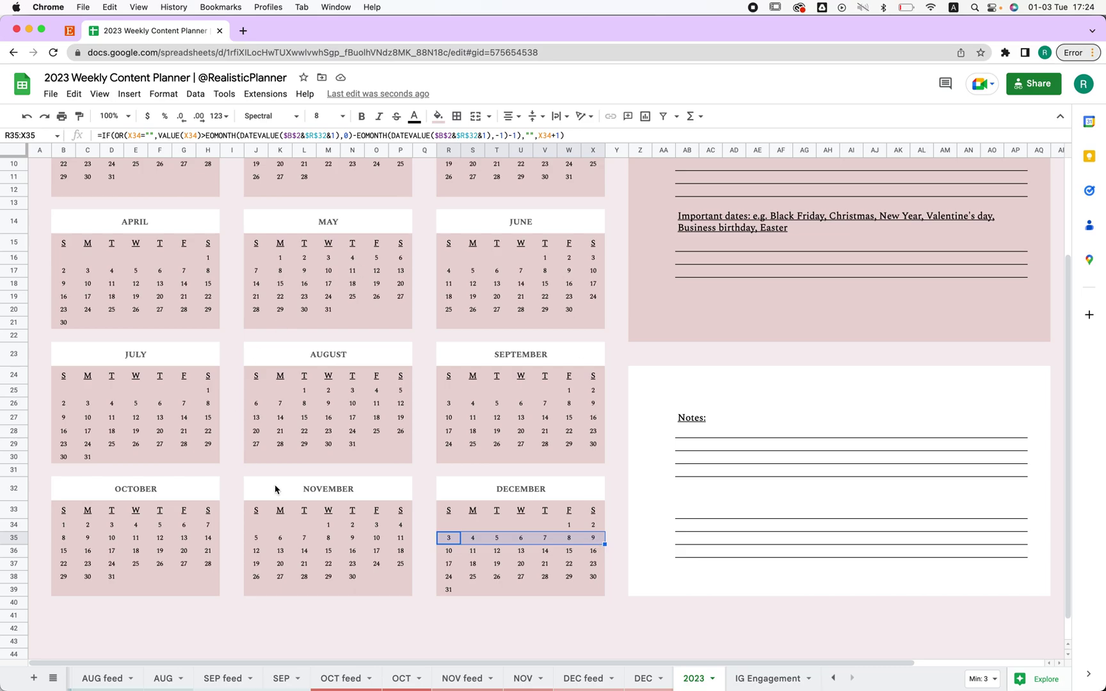
scroll(633, 438, up, 5)
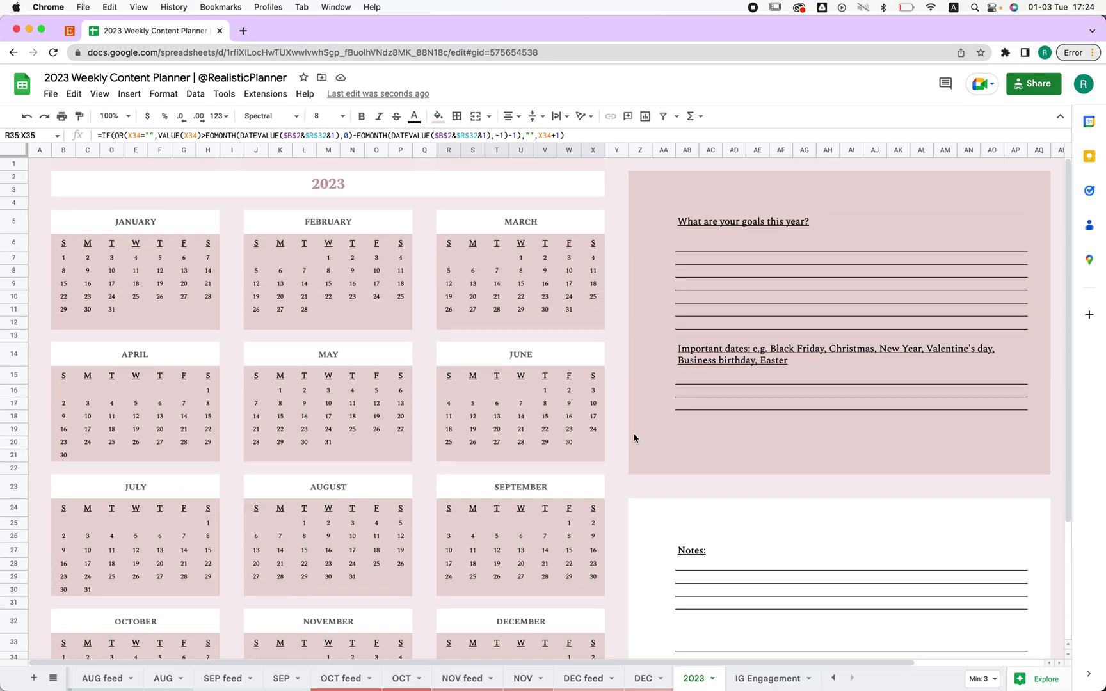
click(639, 430)
On the IG Engagement sheet, select the ten step descriptions across B4:K4
click(763, 677)
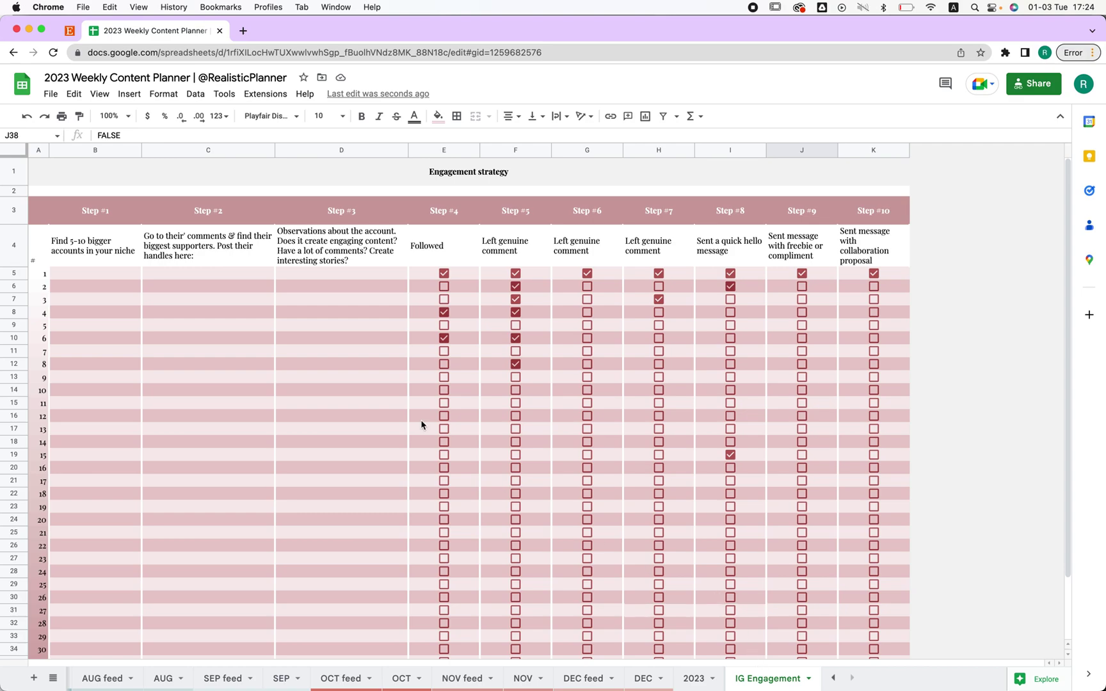
click(98, 243)
shift+click(825, 244)
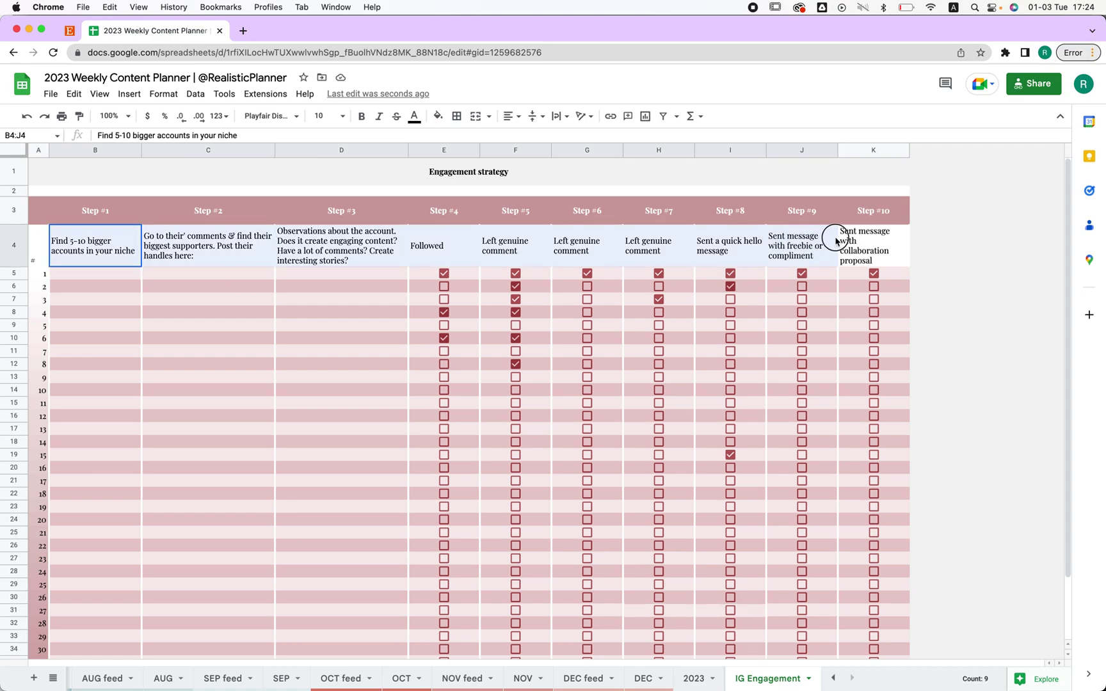
drag(825, 244, 853, 240)
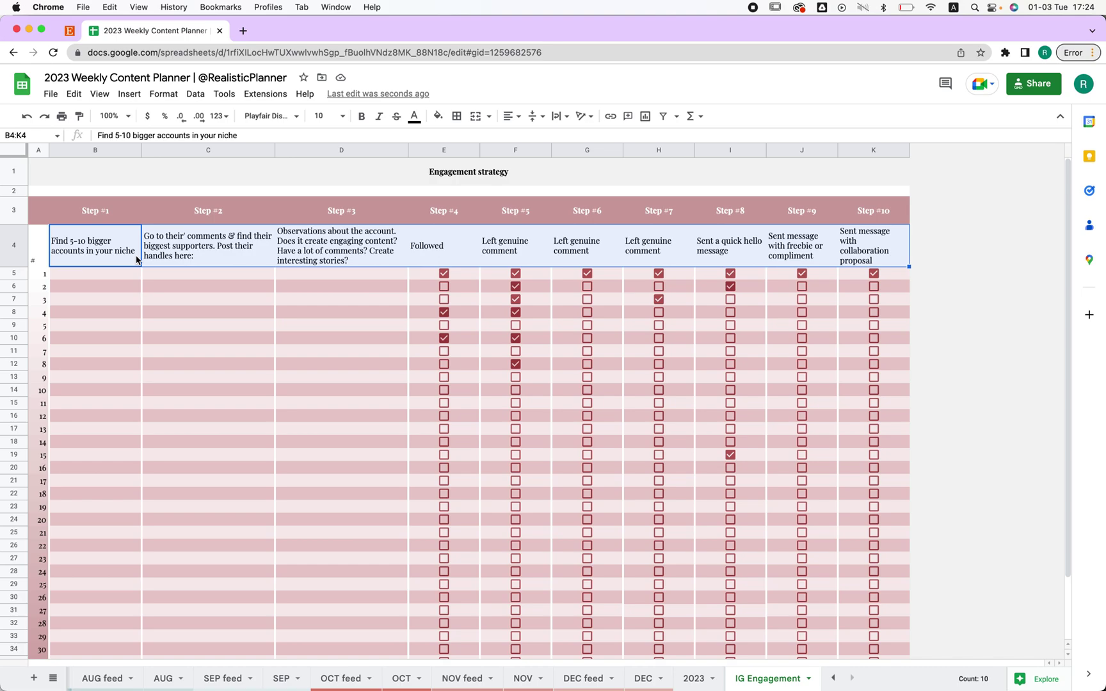
Select the Step #10 description in K4 and bring up the File menu
click(180, 290)
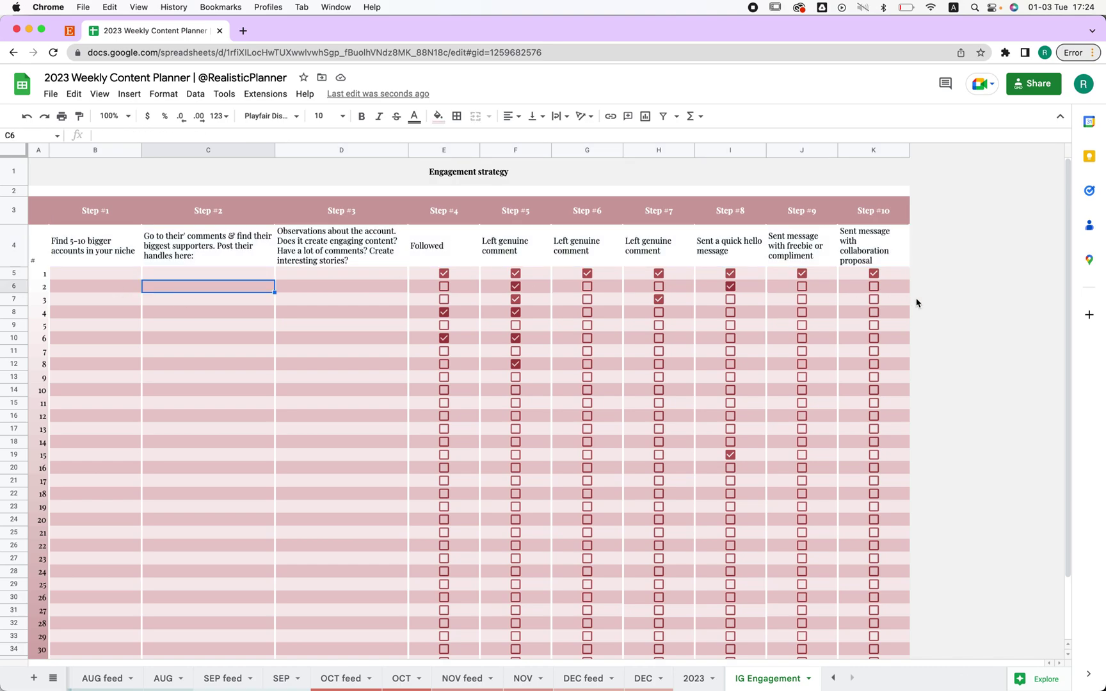
click(887, 253)
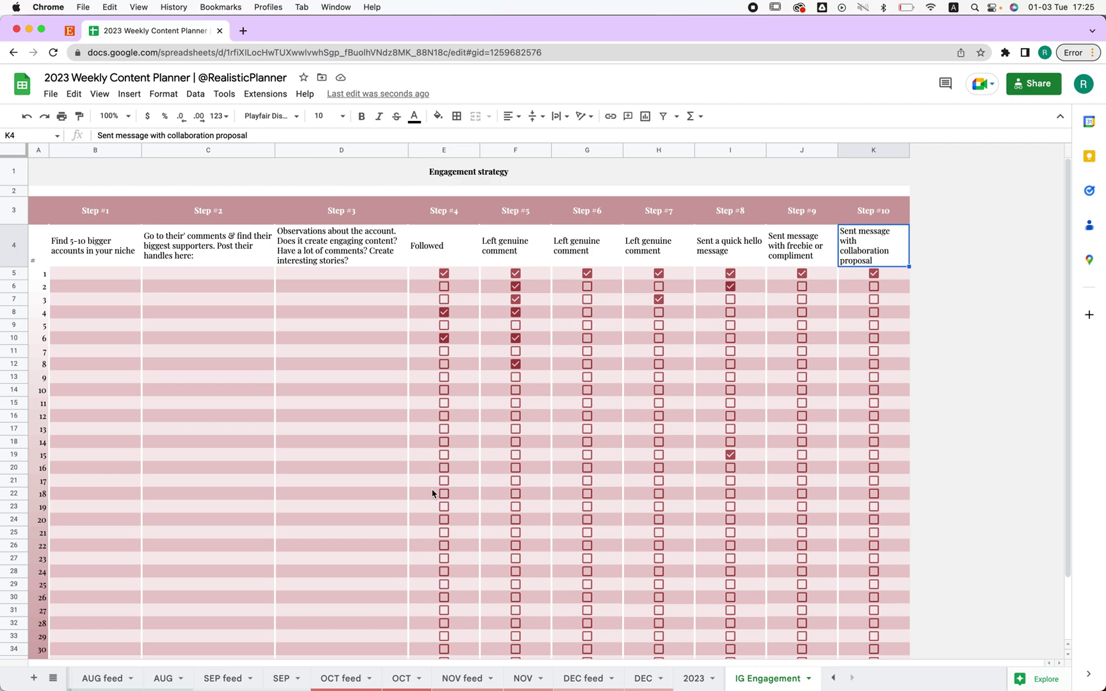
click(50, 94)
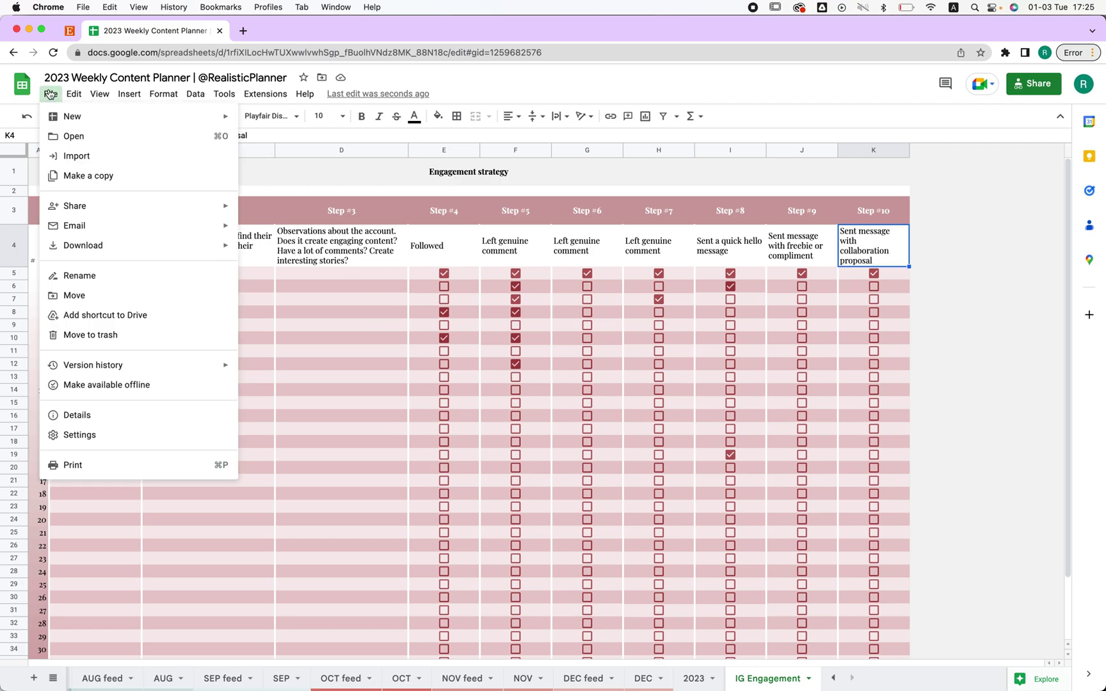
click(97, 437)
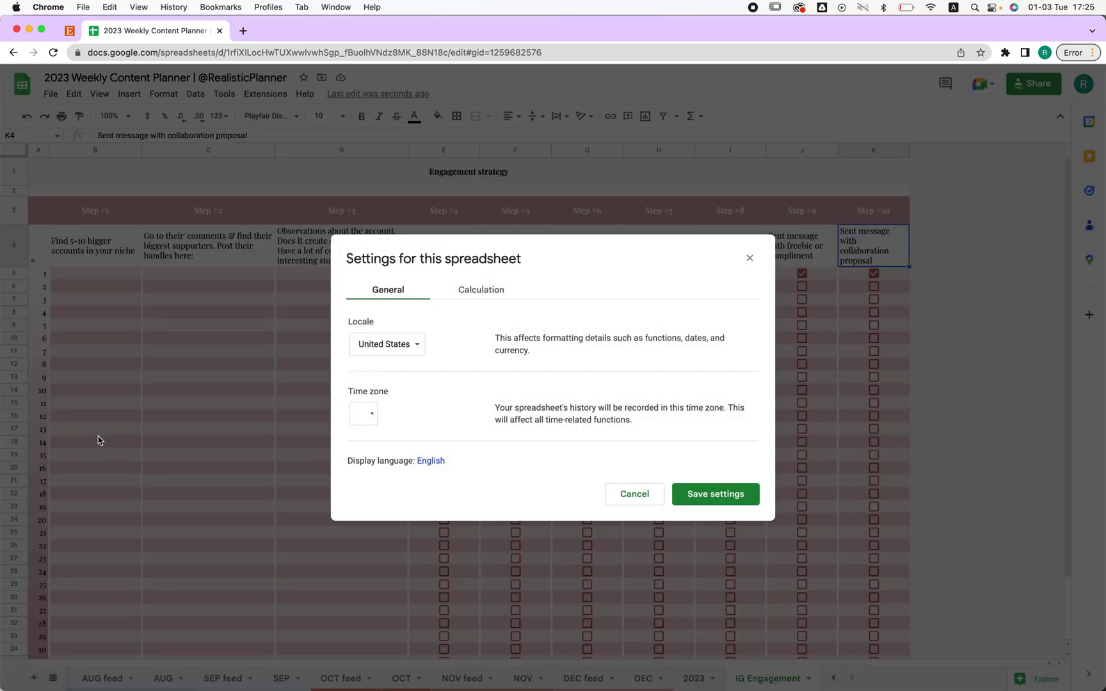
click(412, 345)
click(670, 324)
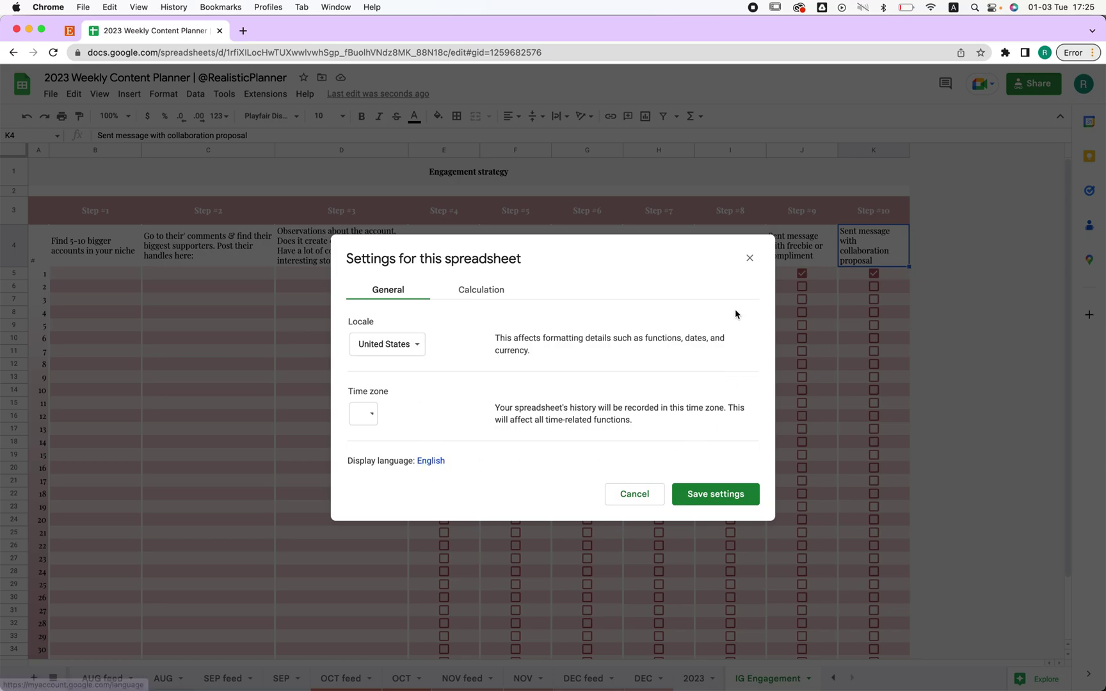
click(749, 258)
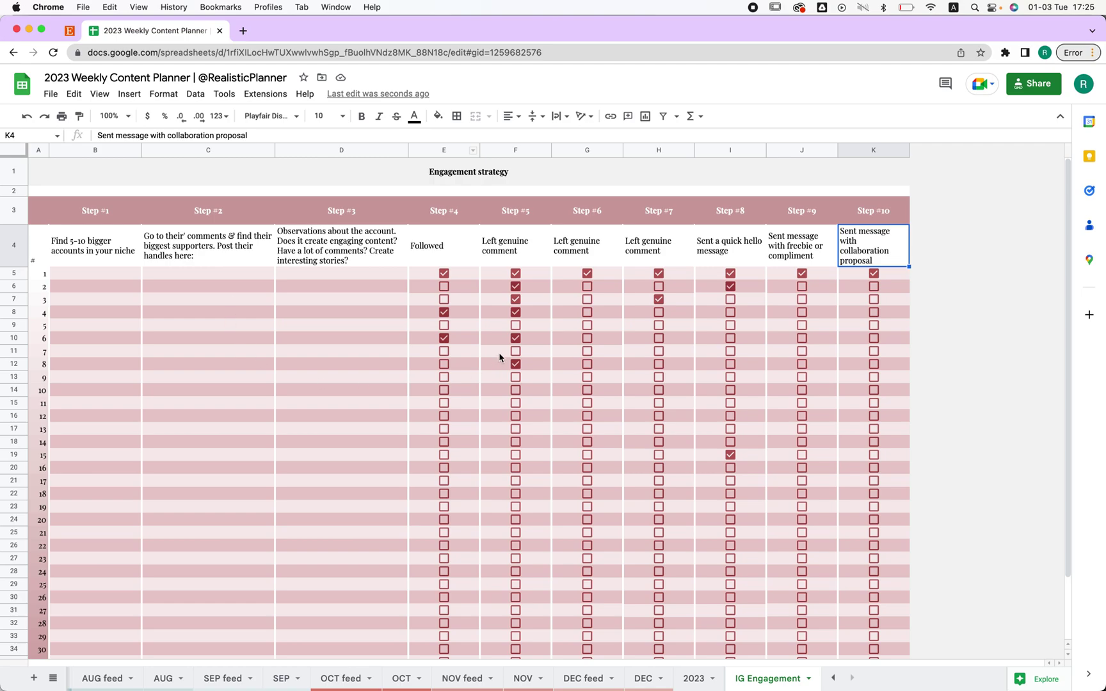